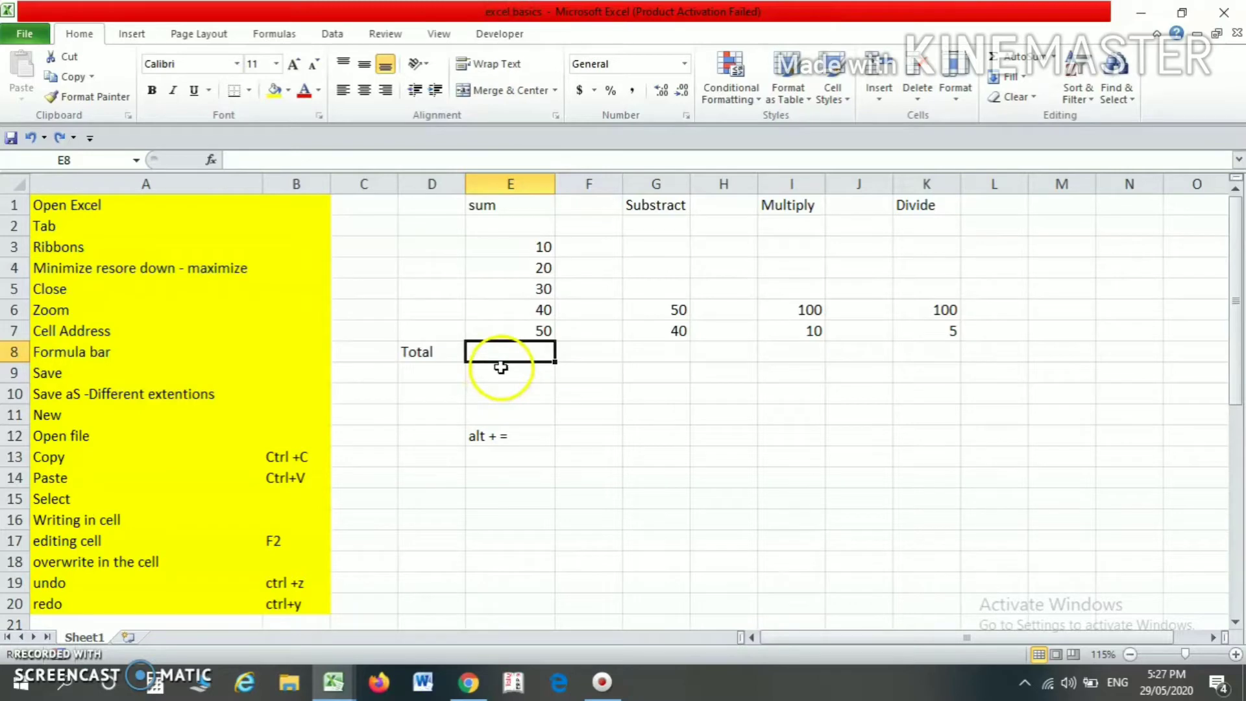
- Total the numbers in E3:E7 with AutoSum in cell E8
left_click(496, 388)
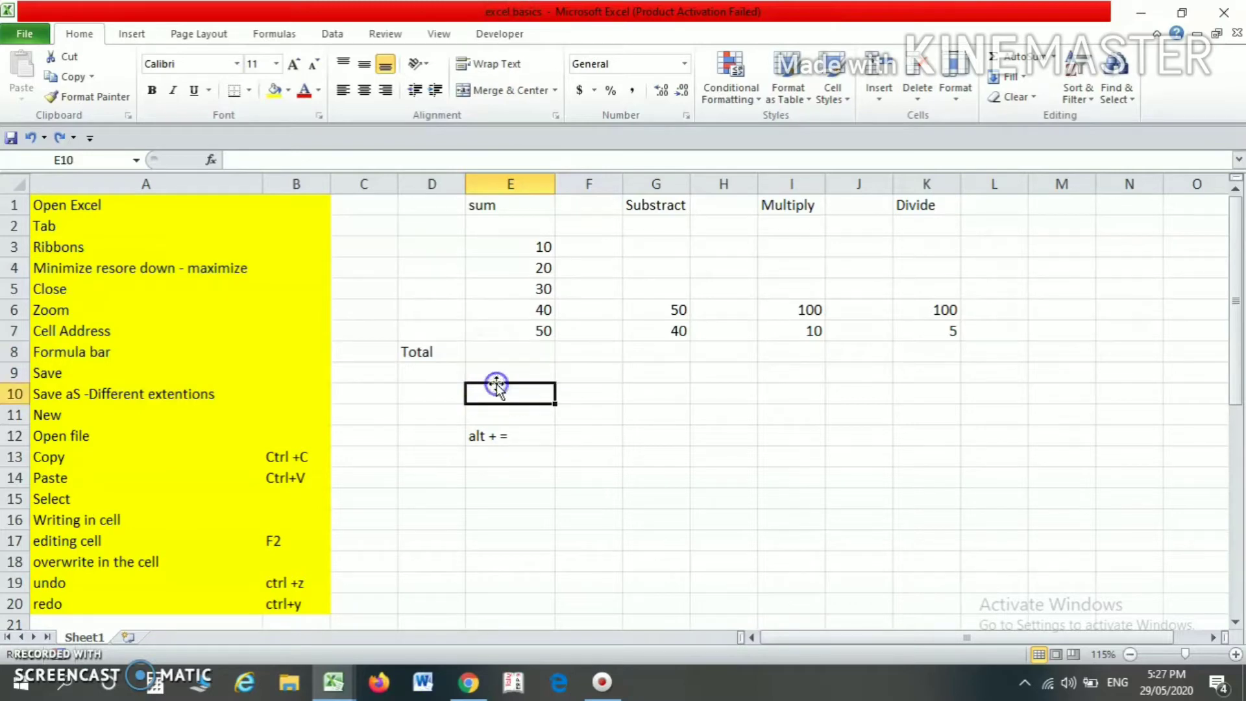
left_click(510, 351)
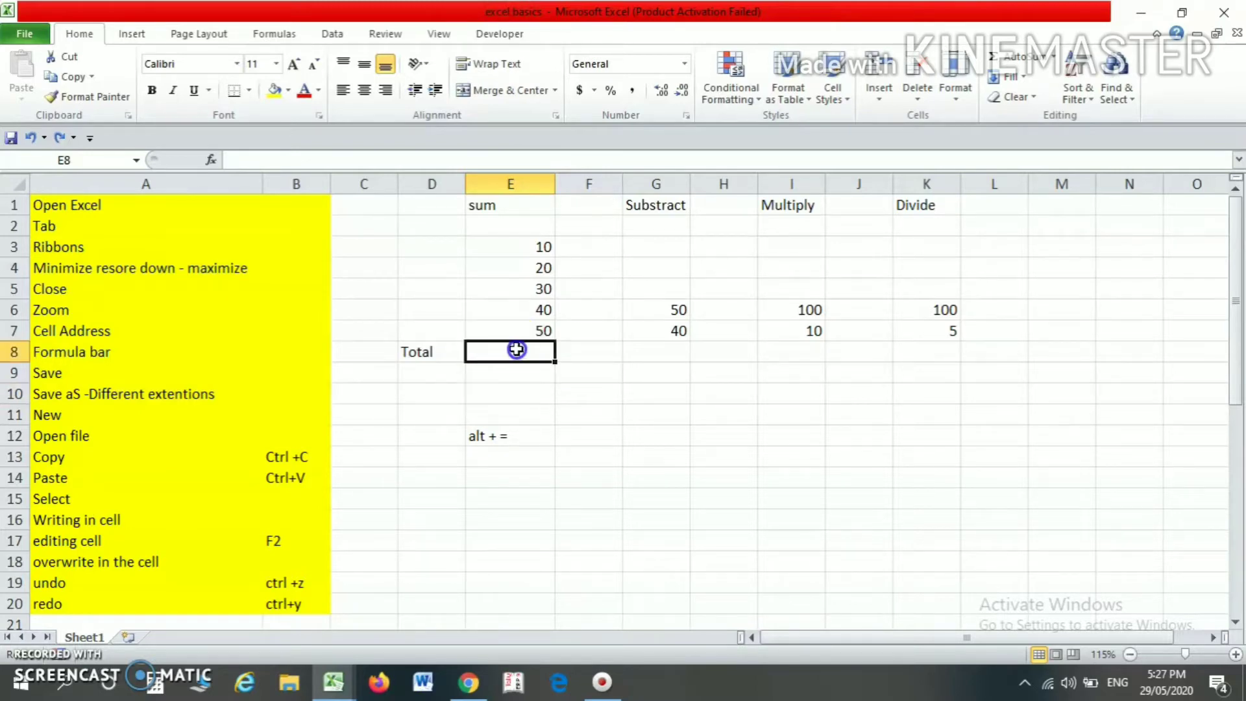
left_click(528, 248)
key("Down")
key("Down")
key("Down")
key("Down")
key("Down")
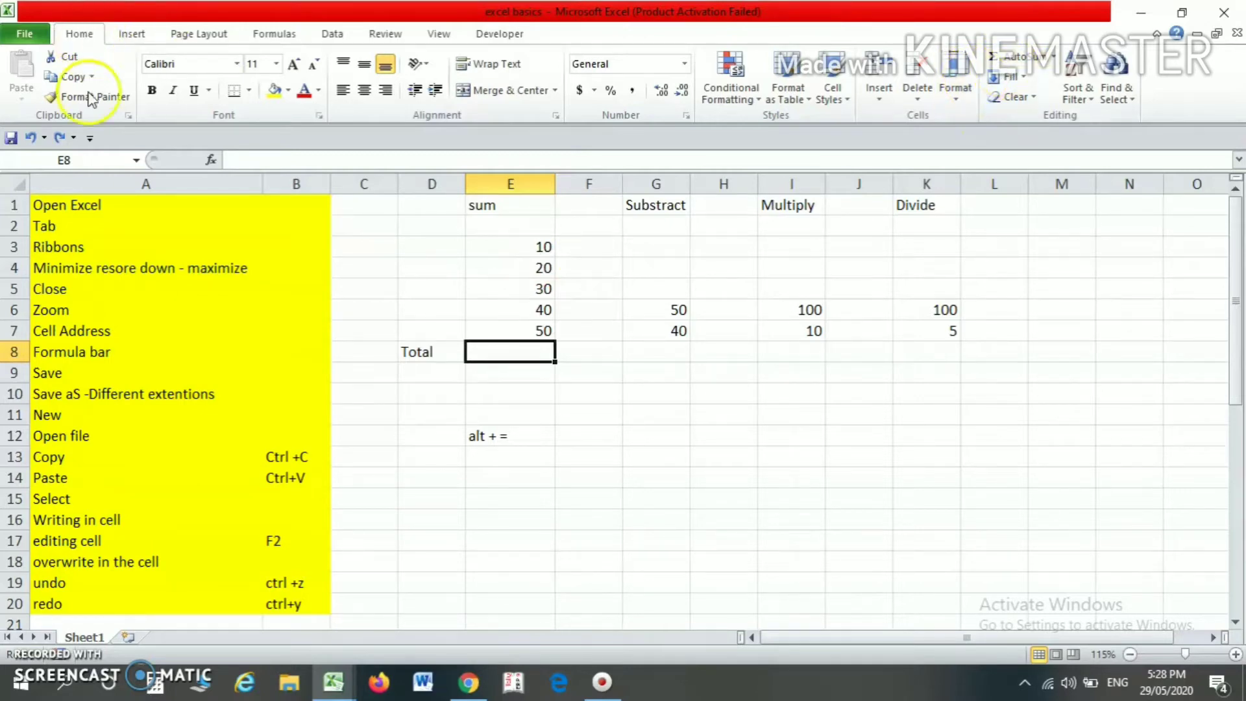
left_click(1023, 61)
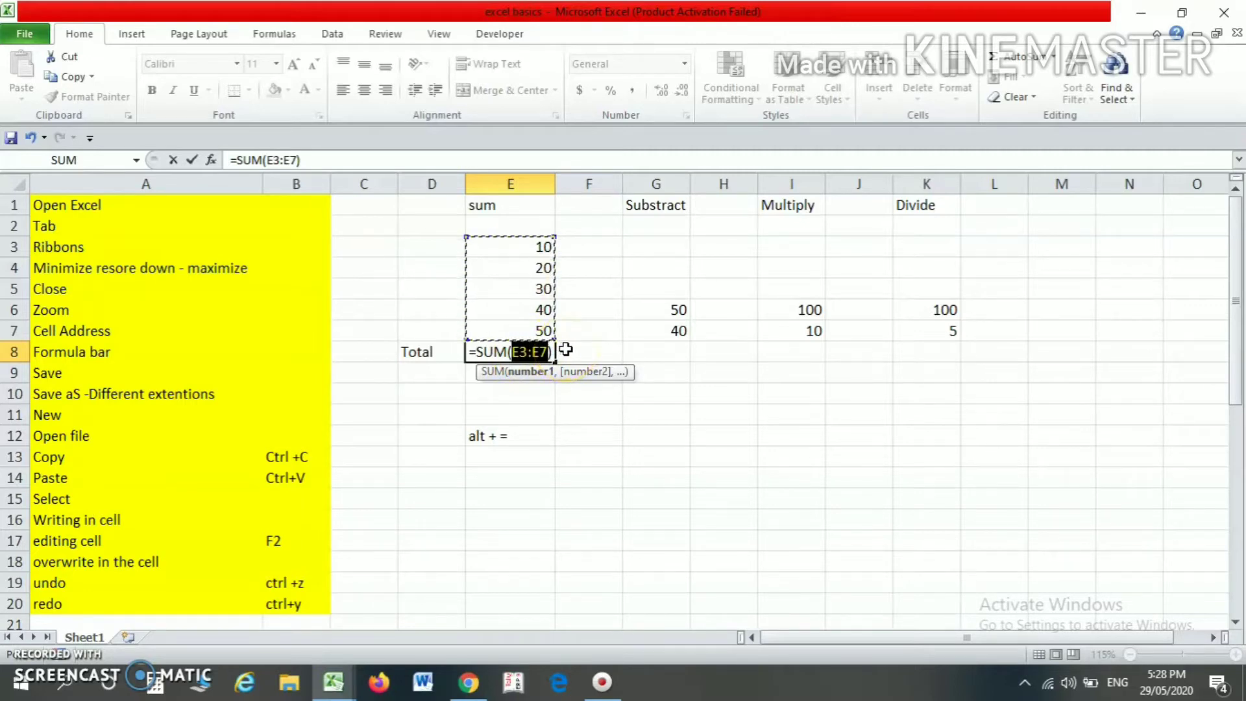
key("ctrl+Return")
key("Up")
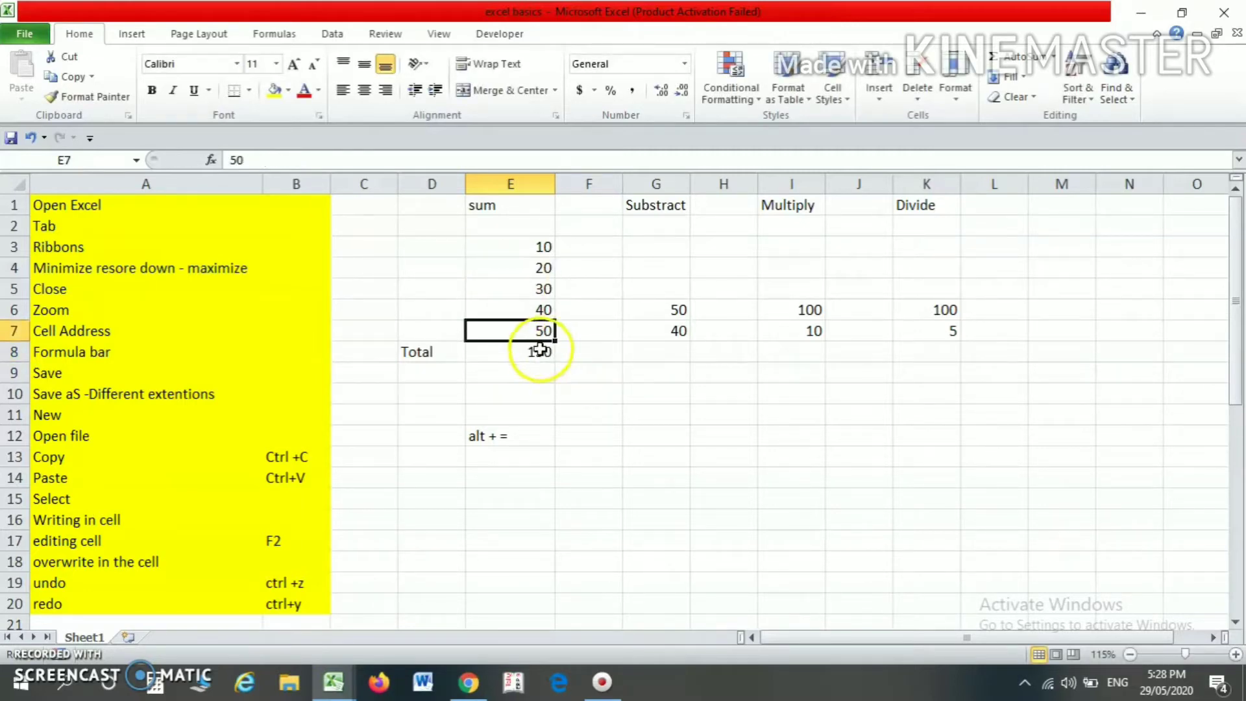
- Select the range E3:E7 and check its sum in the status bar against the total
left_click(539, 350)
left_click_drag(523, 245, 521, 332)
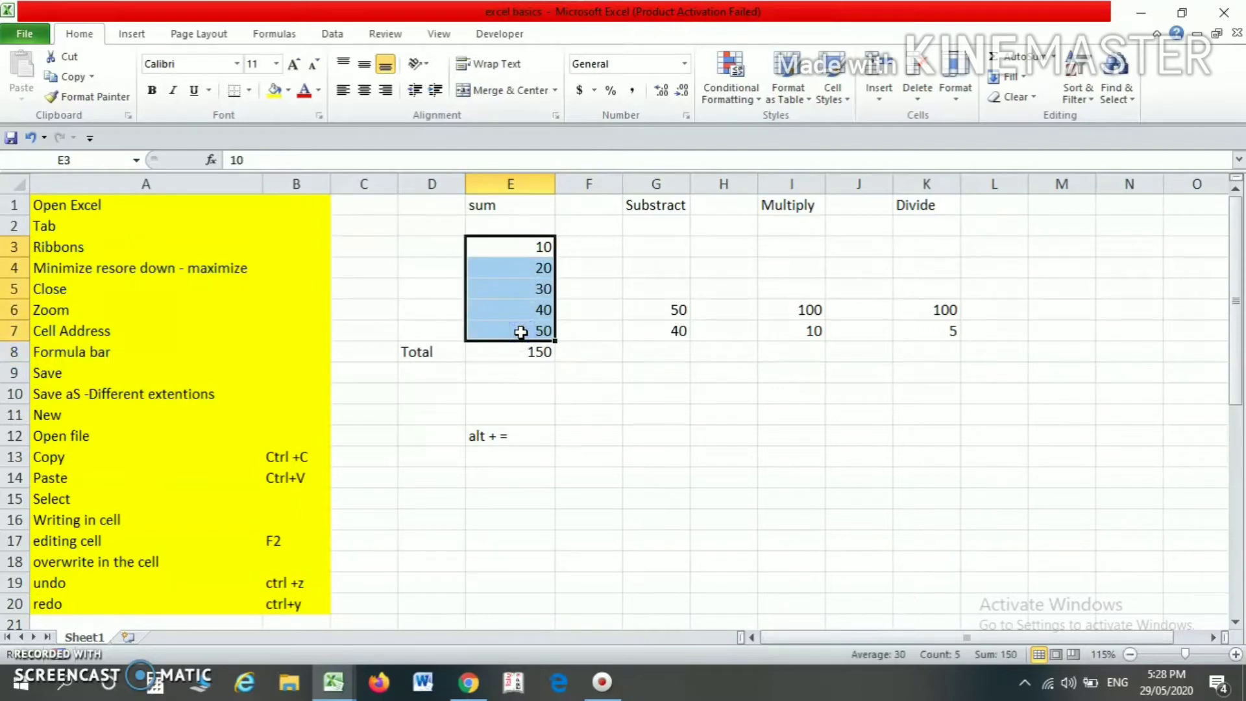
key("Up")
key("Down")
key("shift+Down")
key("shift+Down")
key("shift+Down")
key("shift+Down")
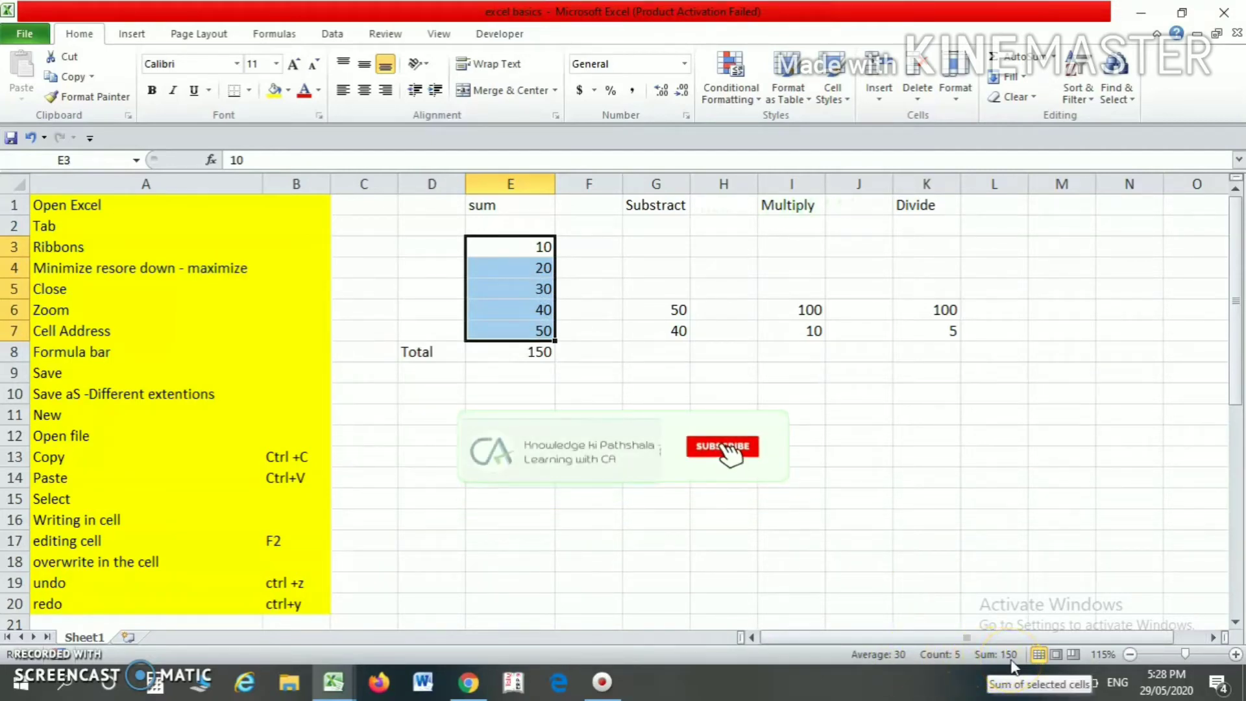
- Clear the number in cell E4 and return to the total in E8
left_click(476, 352)
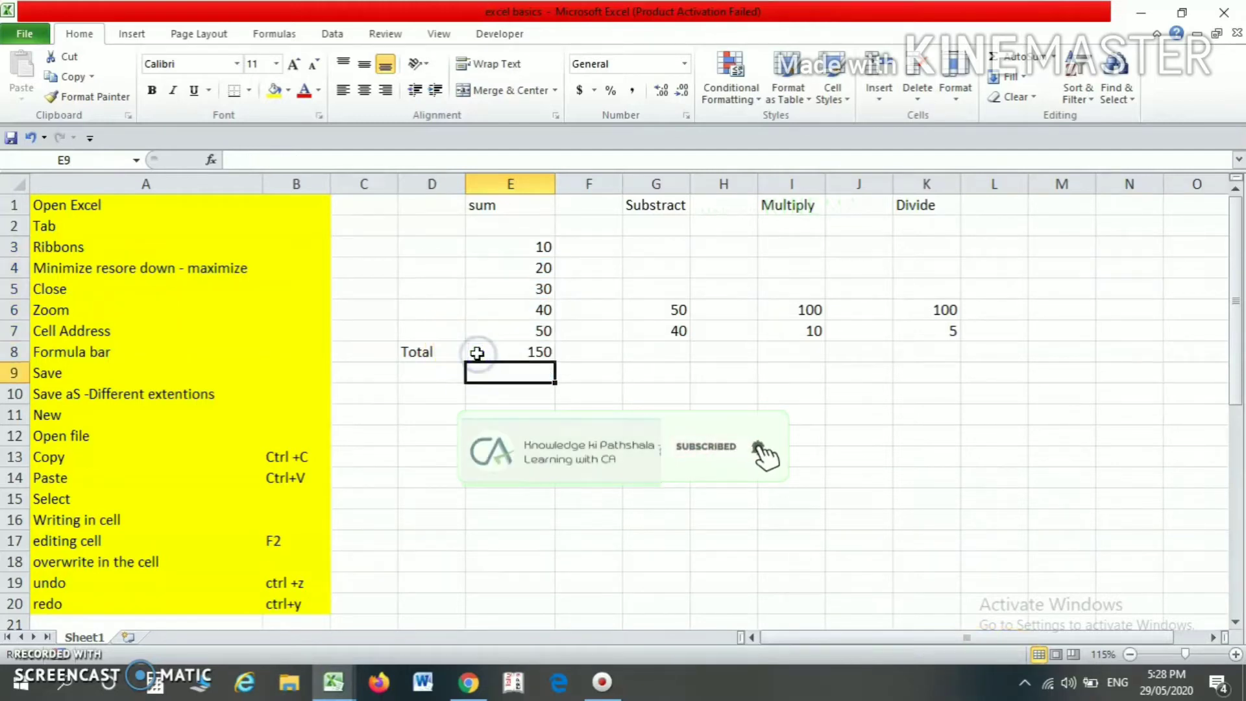
key("Up")
key("Up")
key("Up")
key("Up")
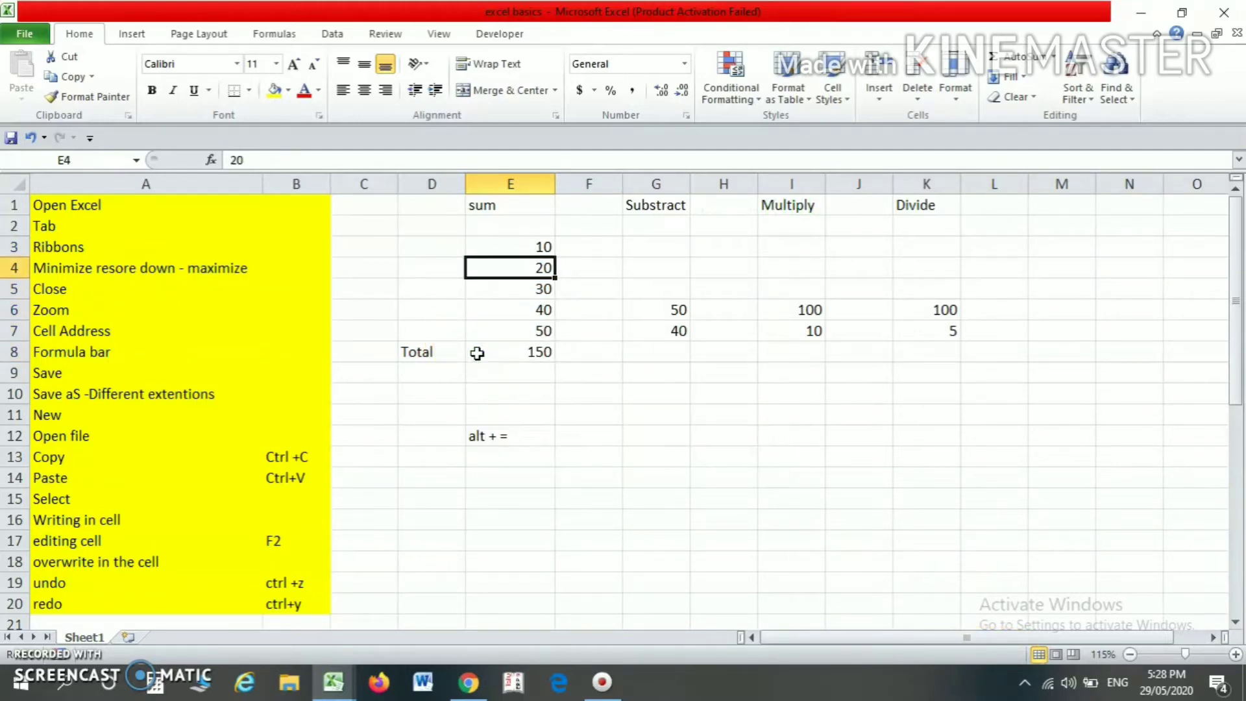
key("Down")
key("Down")
key("Down")
key("Down")
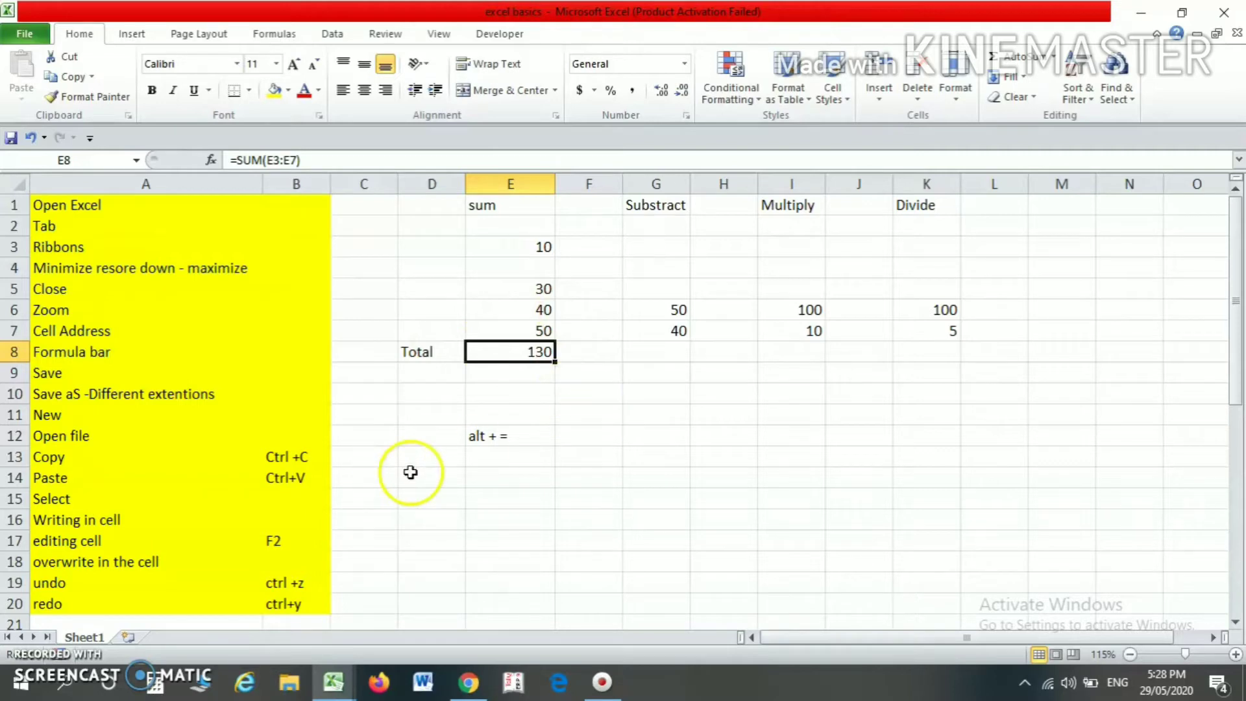
- Insert AutoSum again in cell E8 and correct its range to E3:E7
left_click(516, 435)
left_click(494, 352)
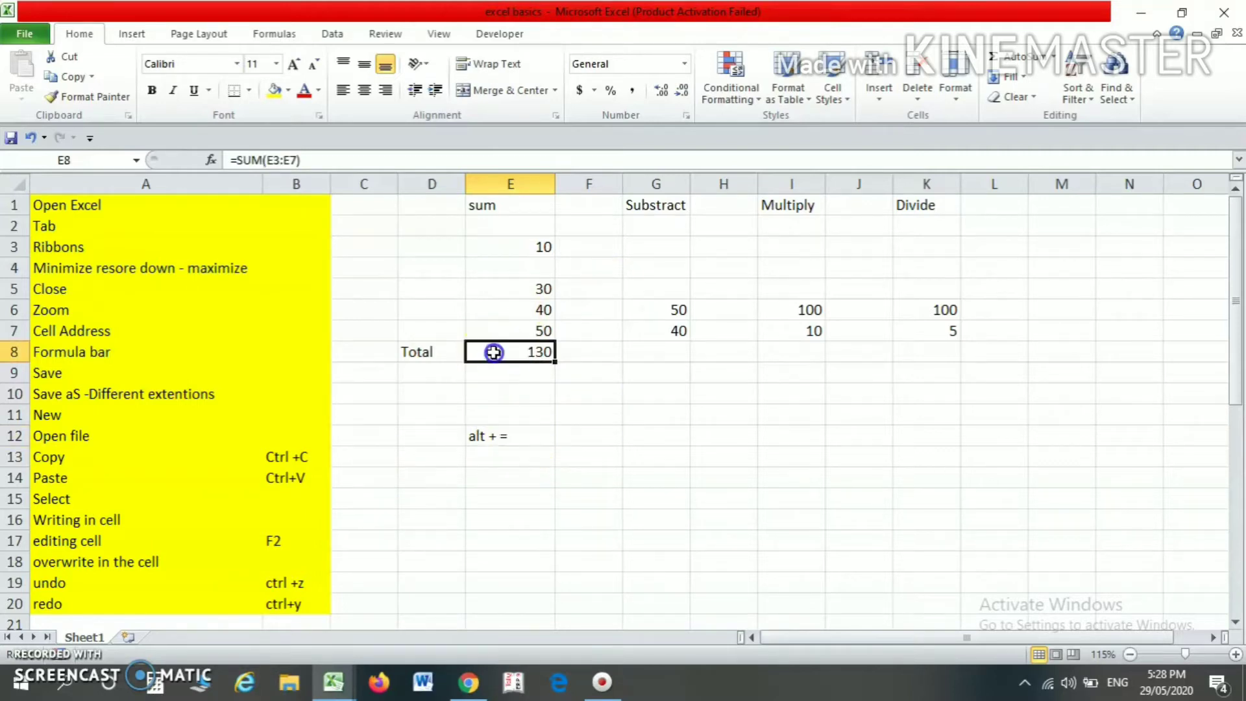
key("alt+equal")
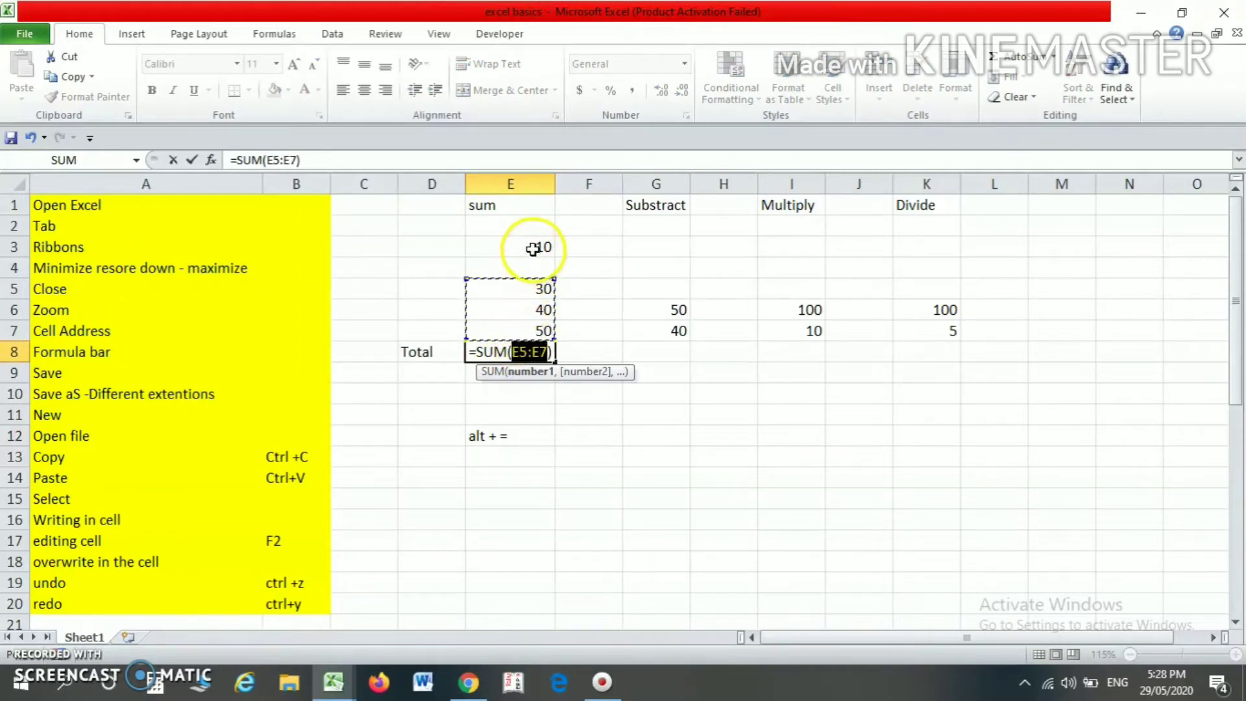
left_click(529, 354)
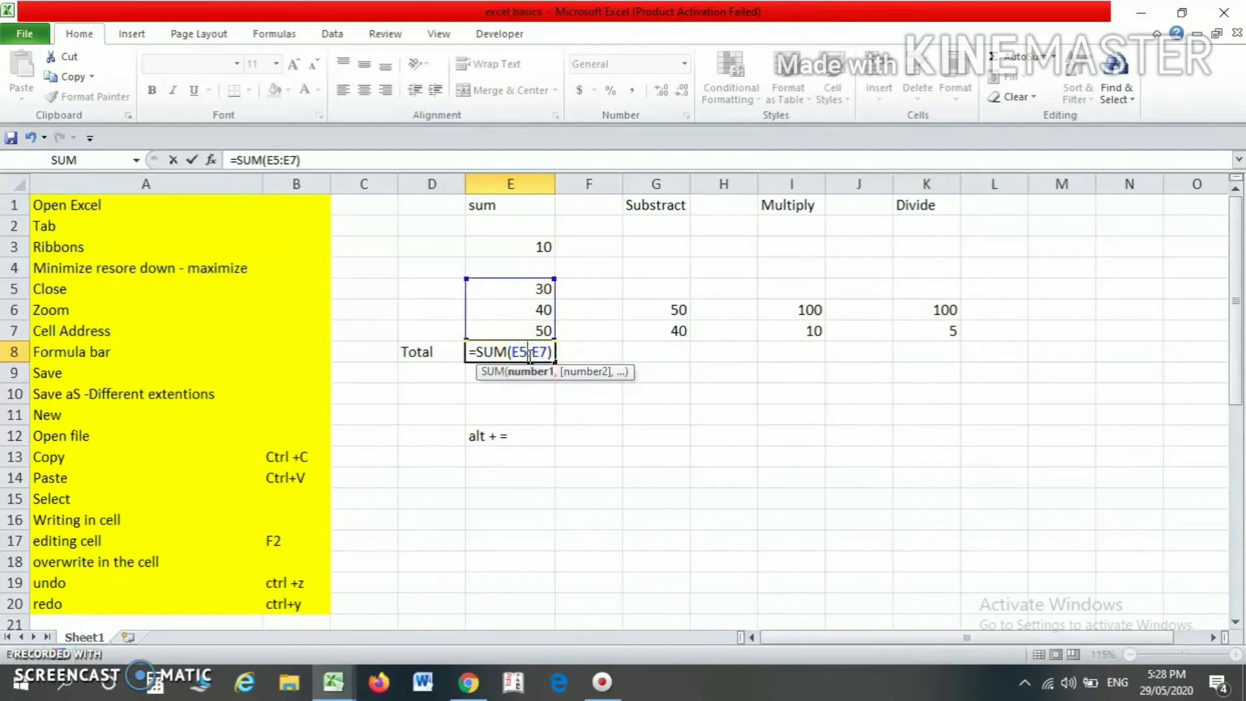
key("BackSpace")
type("3")
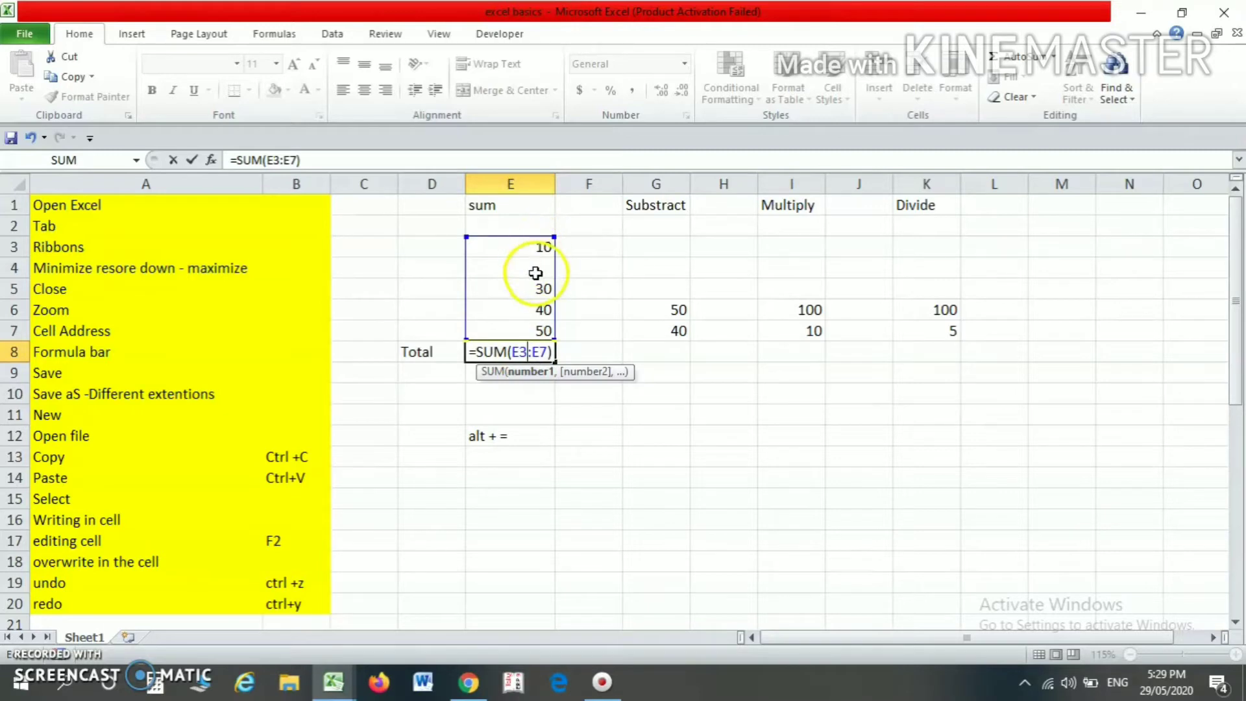
key("Return")
key("Up")
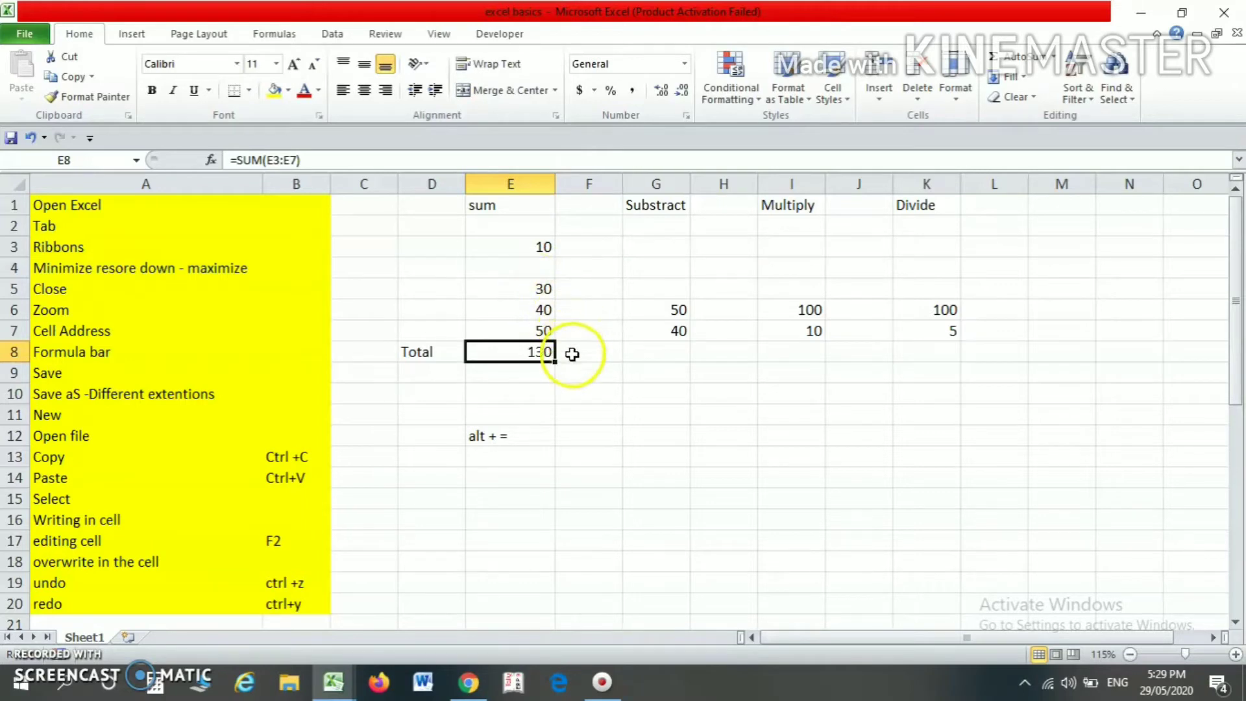
- Append +20 to the SUM formula in cell E8
left_click(345, 161)
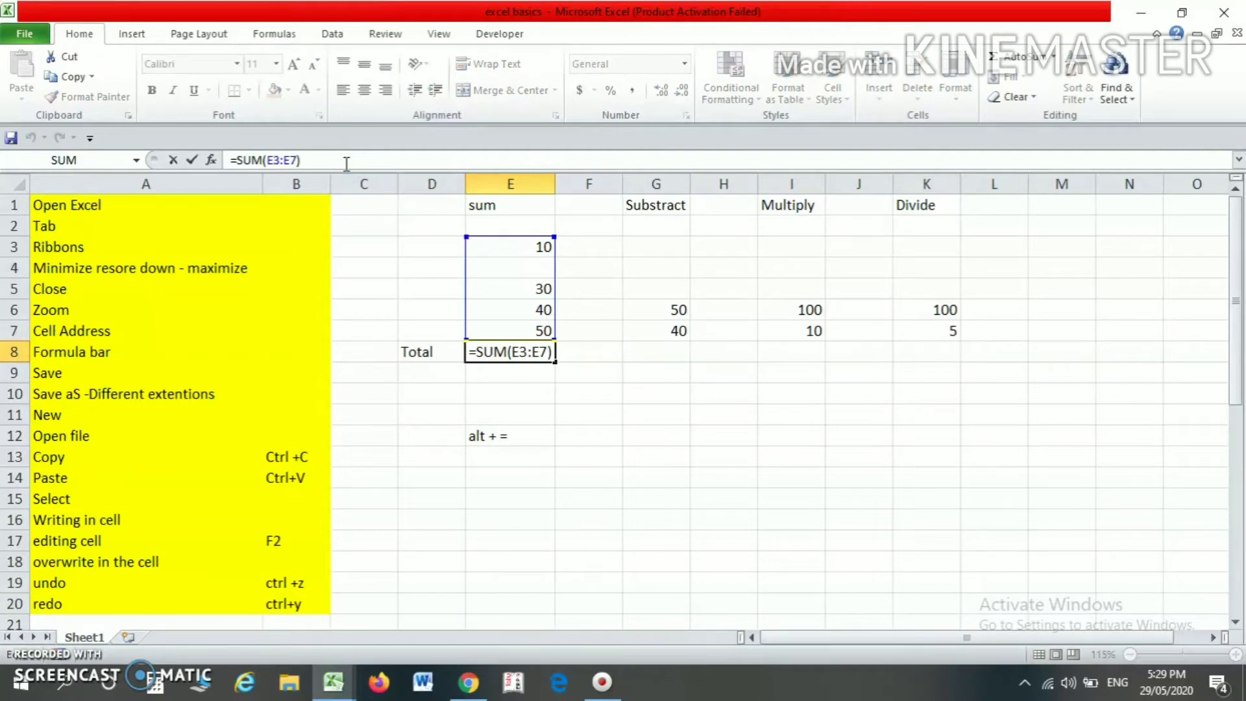
type("+20")
key("Return")
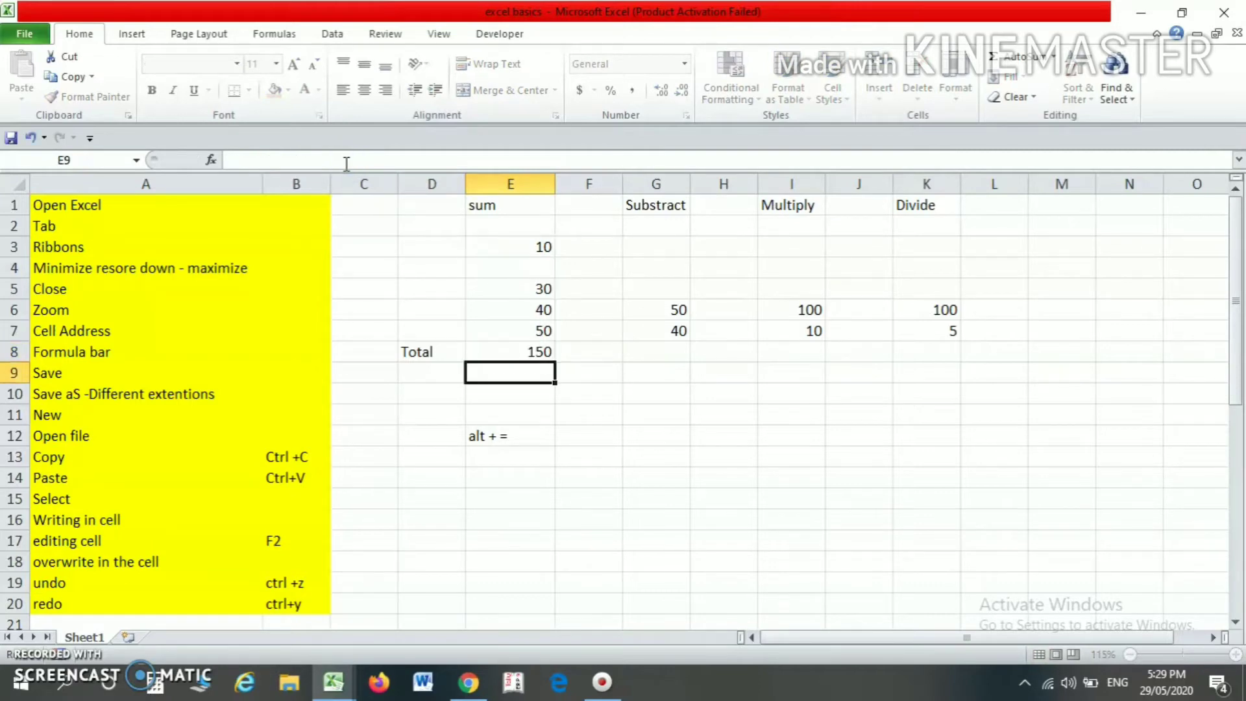
key("Up")
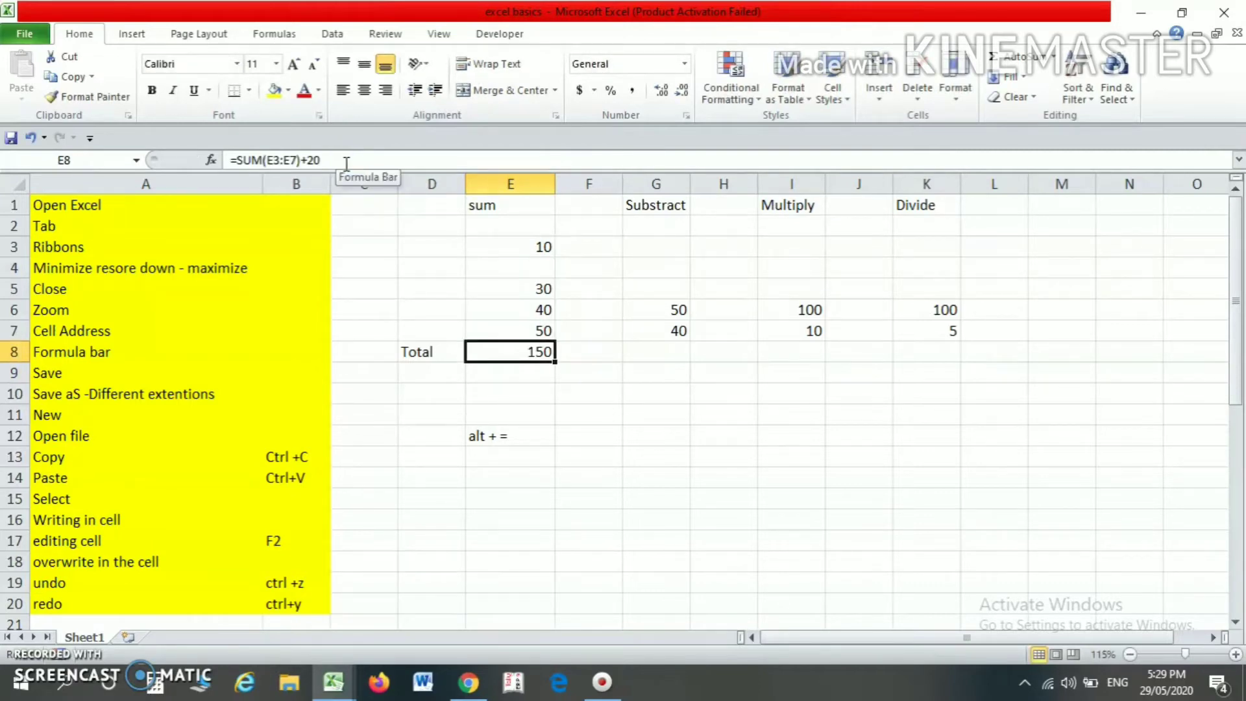
- Remove the extra +20 from the end of the total formula in E8
left_click(346, 162)
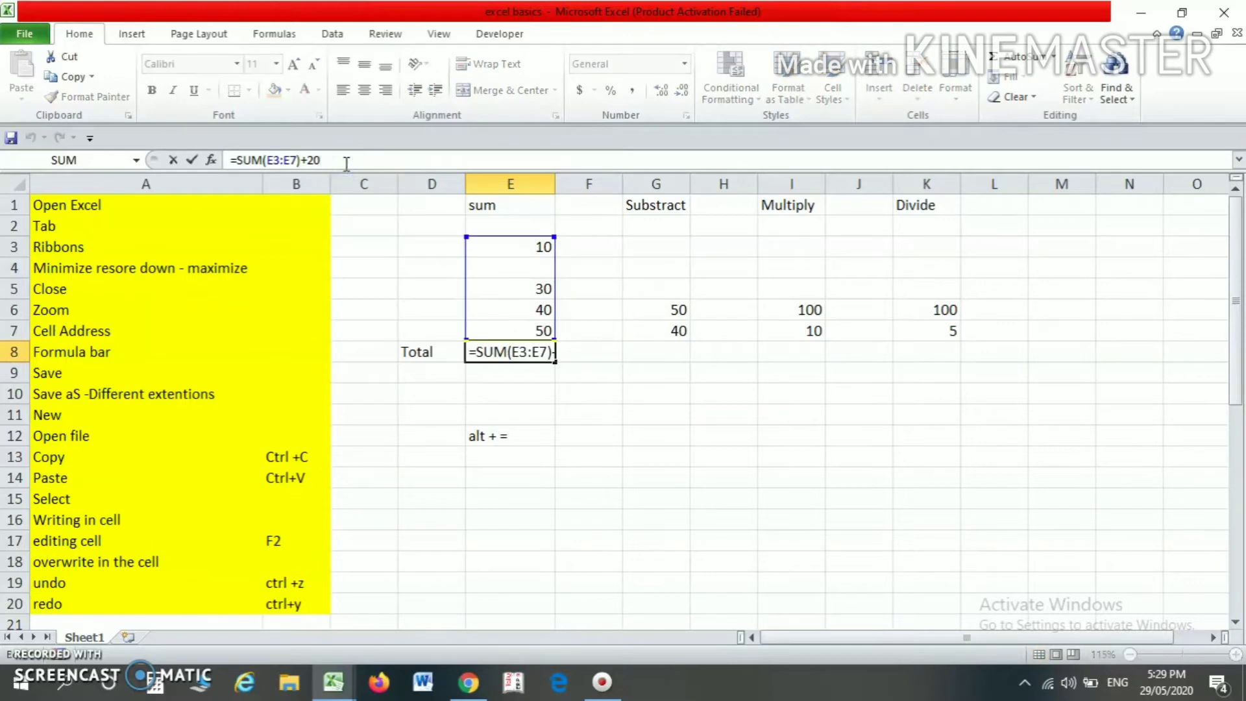
key("BackSpace")
key("BackSpace")
key("Return")
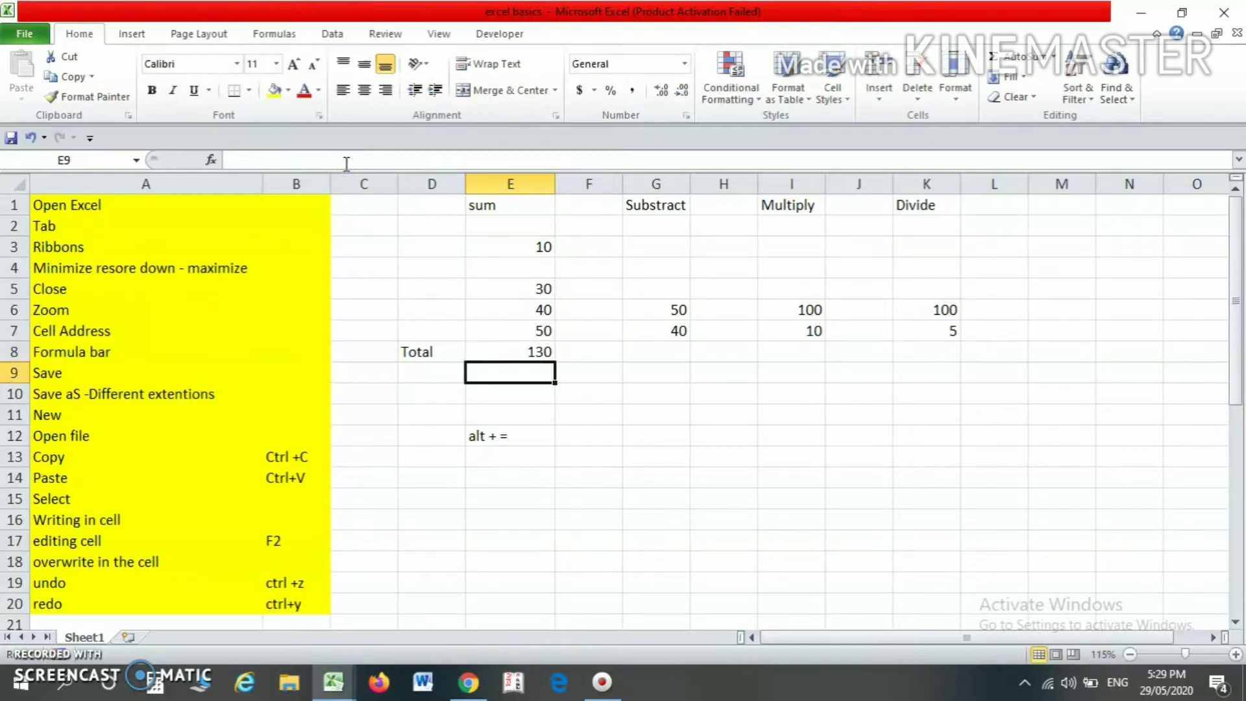
- Go through the cells of column E to examine the summed values and the SUM formula in E8
key("Up")
key("Up")
key("Up")
key("Up")
key("Up")
key("Up")
key("Up")
key("Down")
key("Down")
key("Down")
key("Down")
key("Down")
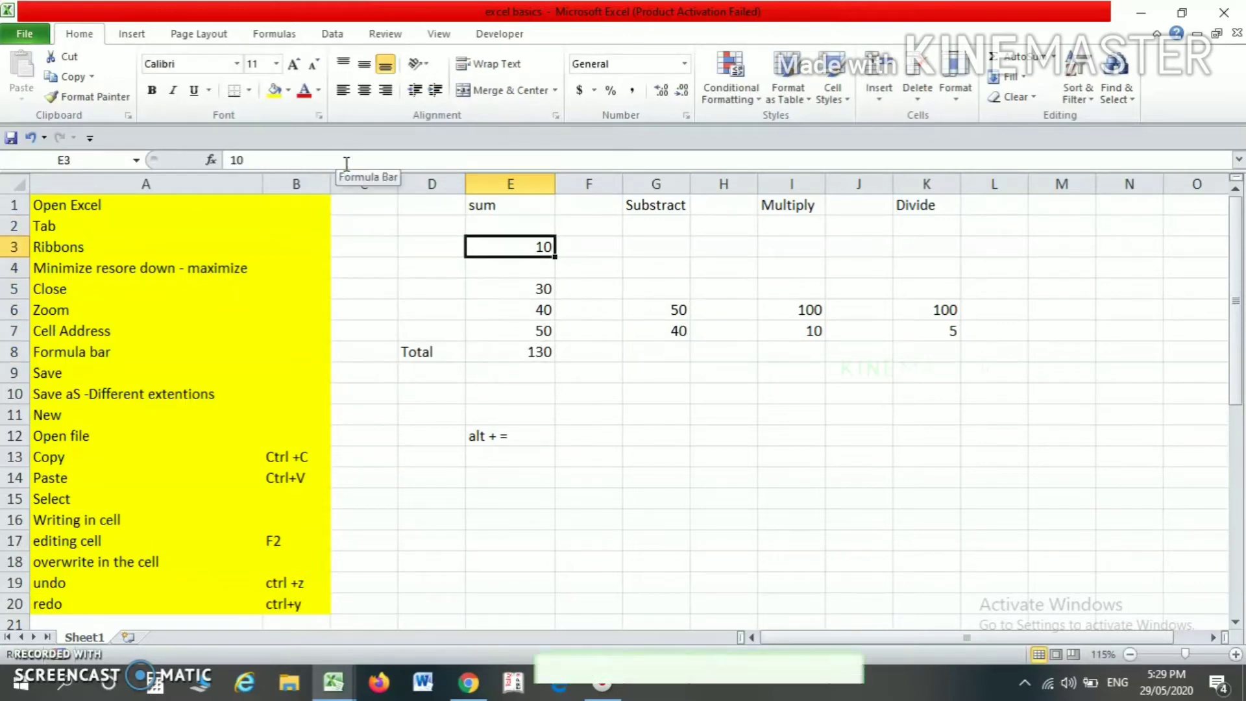
key("Down")
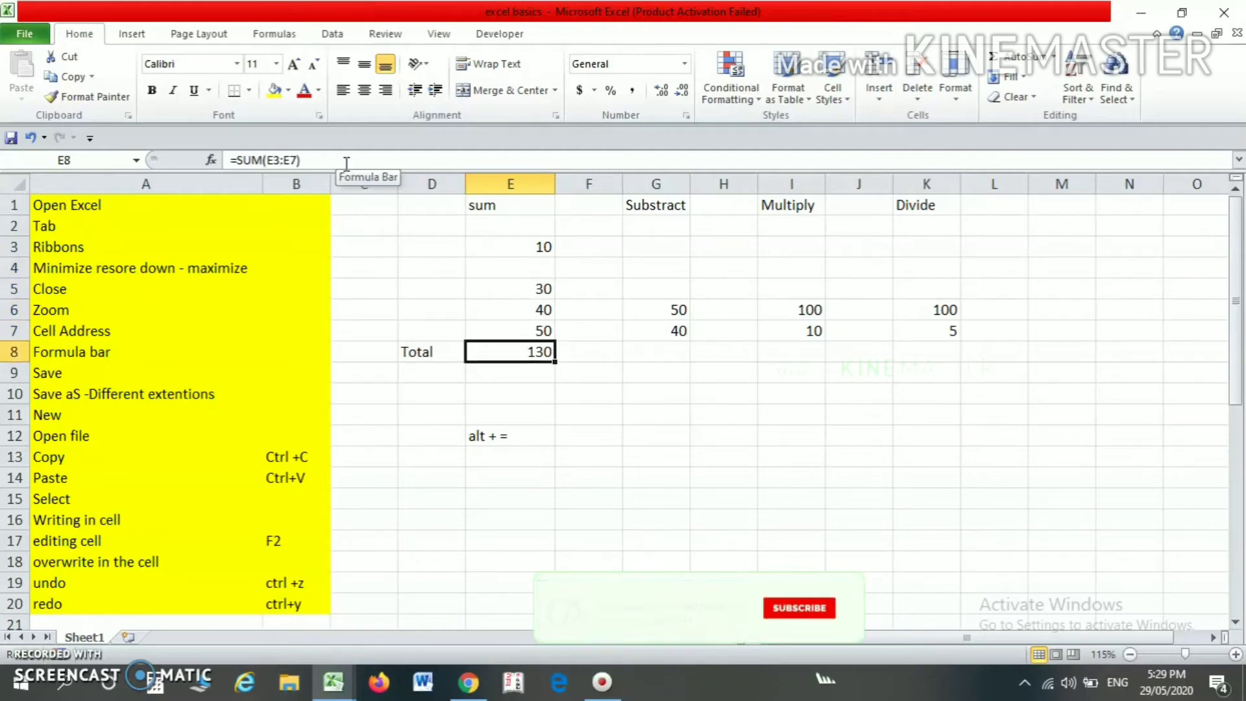
key("Up")
key("Up")
key("Down")
key("Down")
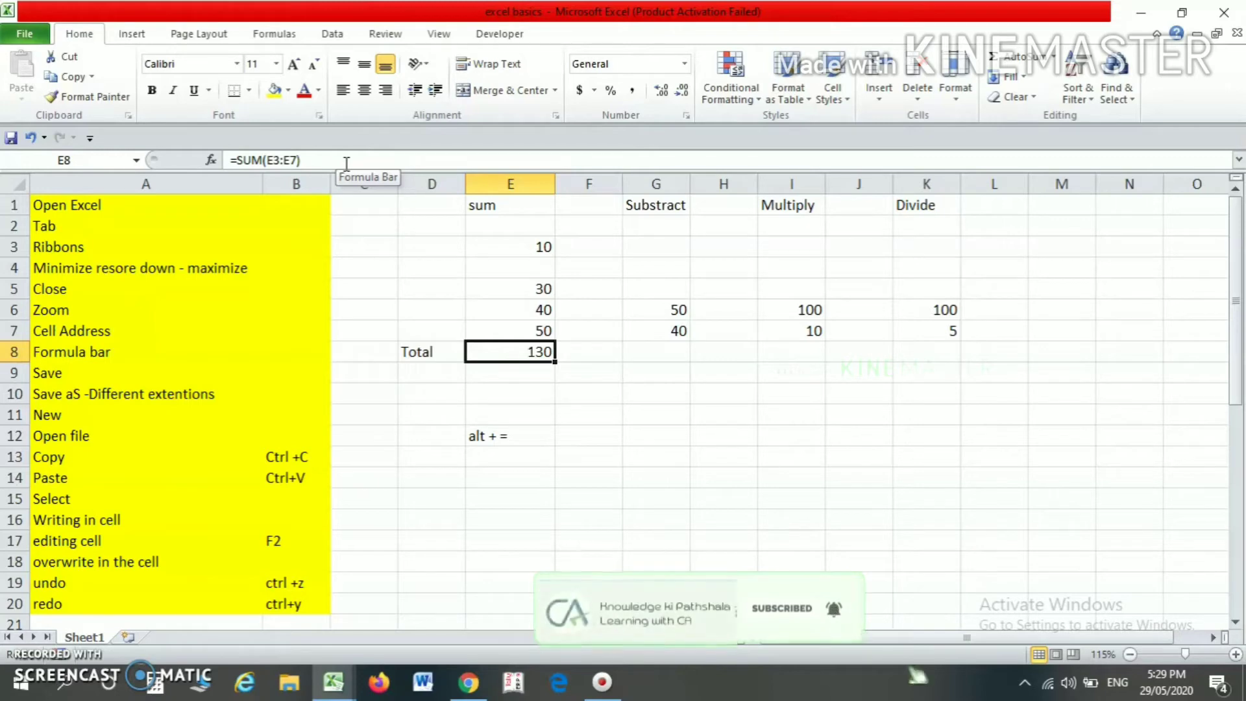
- Replace the total in E8 with a formula adding the individual cells, +E3+E5+E6+E7
type("+")
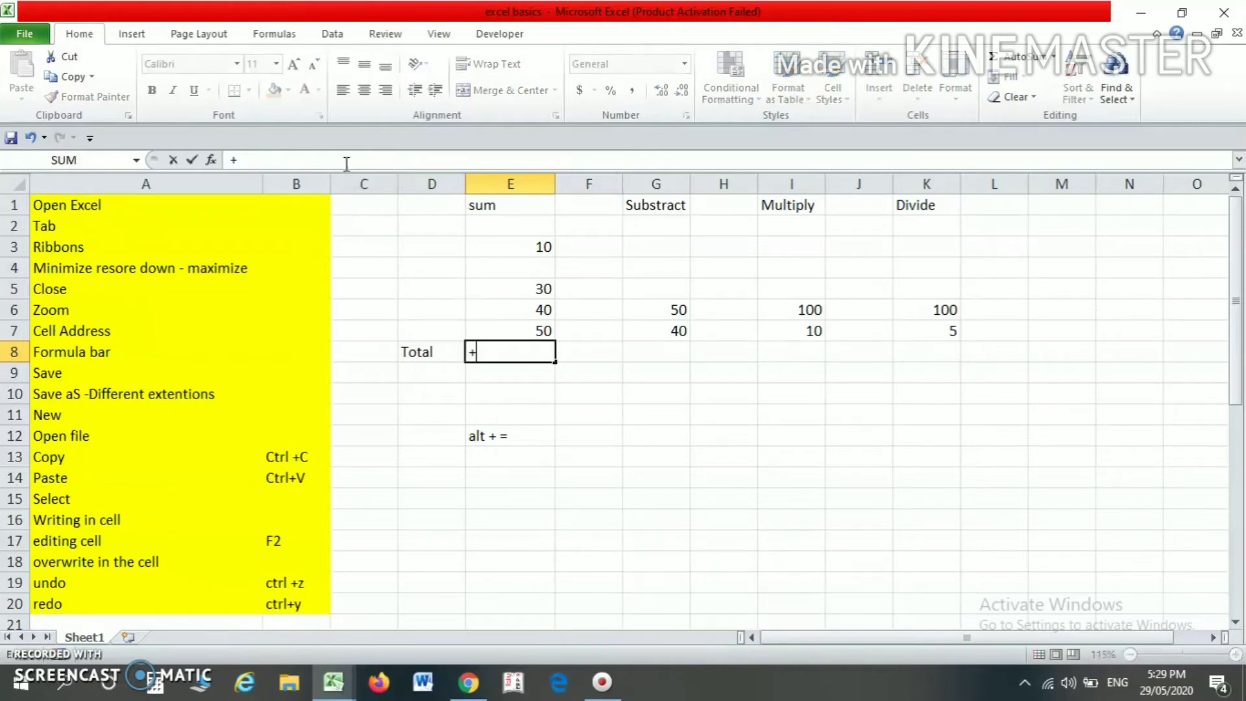
key("Up")
key("Up")
key("Up")
key("Up")
key("Up")
type("+")
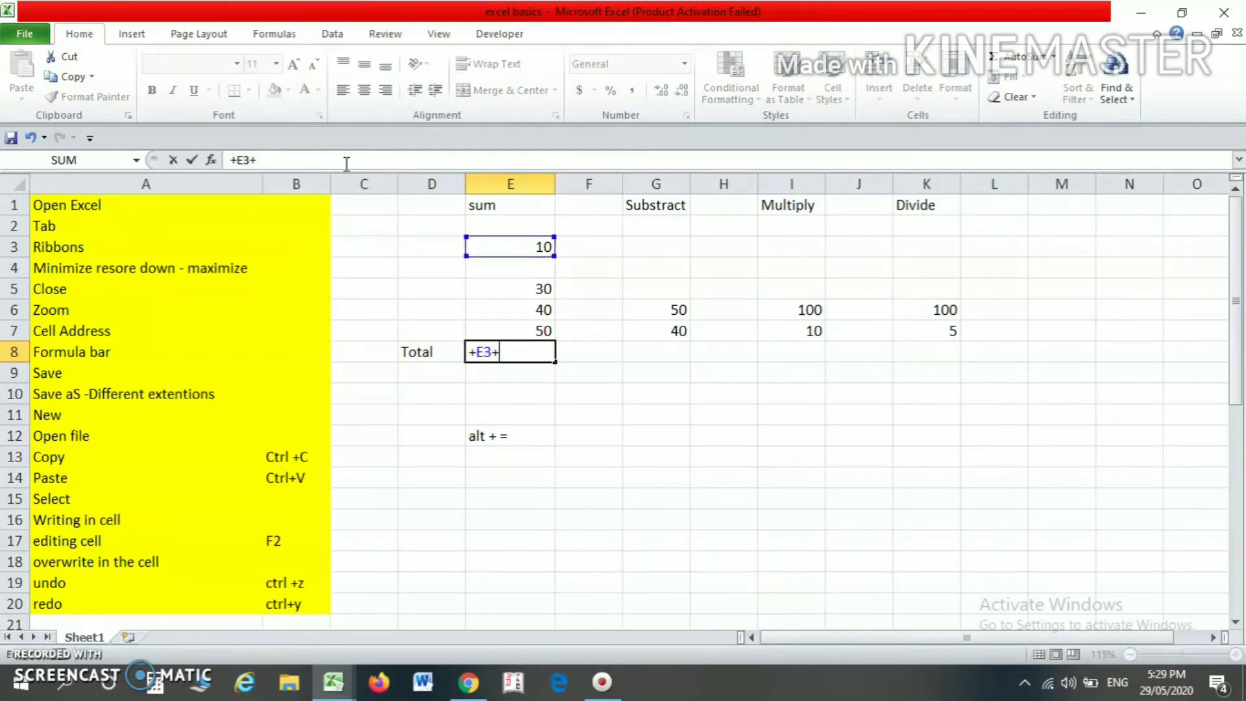
key("Up")
key("Up")
key("Up")
type("+")
key("Up")
key("Up")
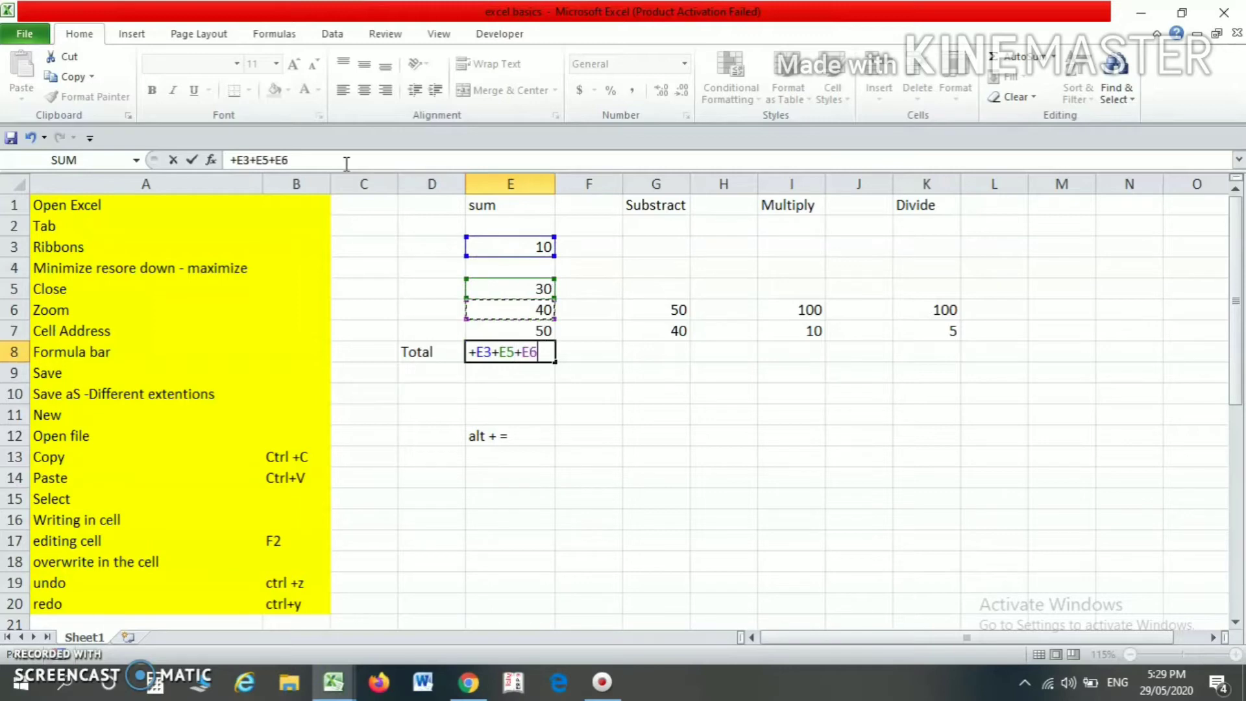
type("+")
key("Up")
key("Return")
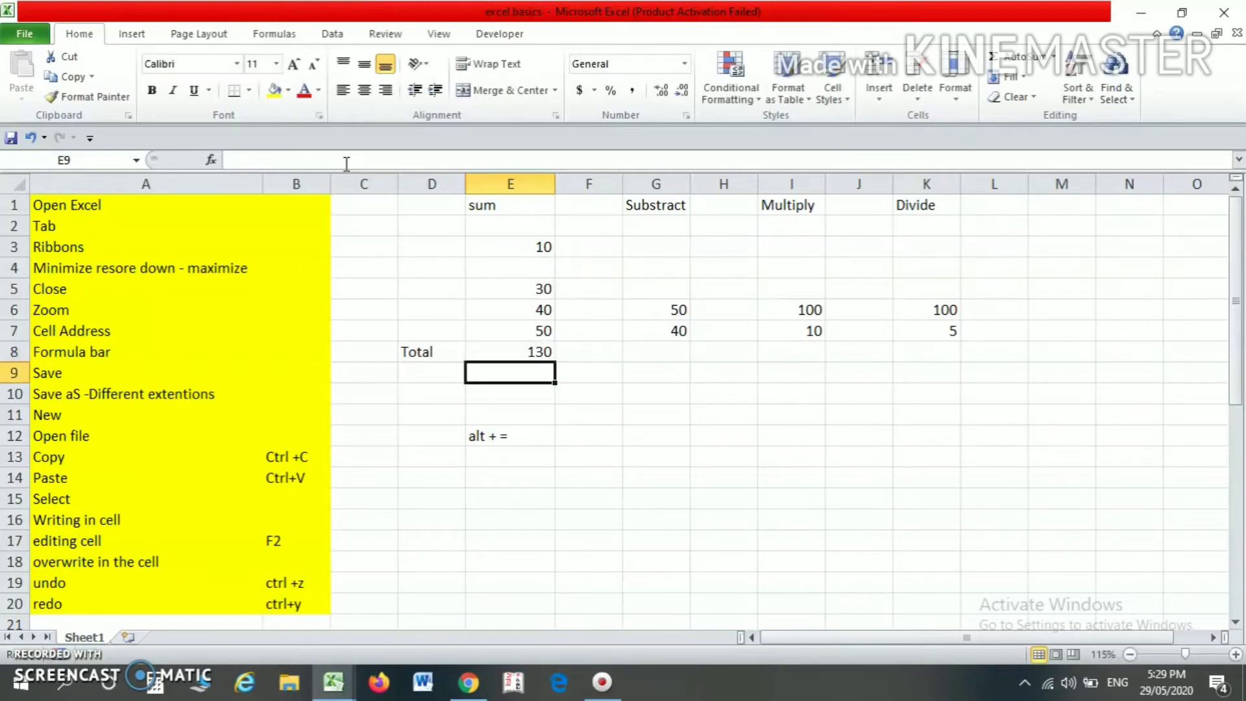
- Examine the cells above the total and the cell-by-cell addition formula in E8
key("Up")
key("Up")
key("Up")
key("Up")
key("Up")
key("Up")
key("Up")
key("Down")
key("Down")
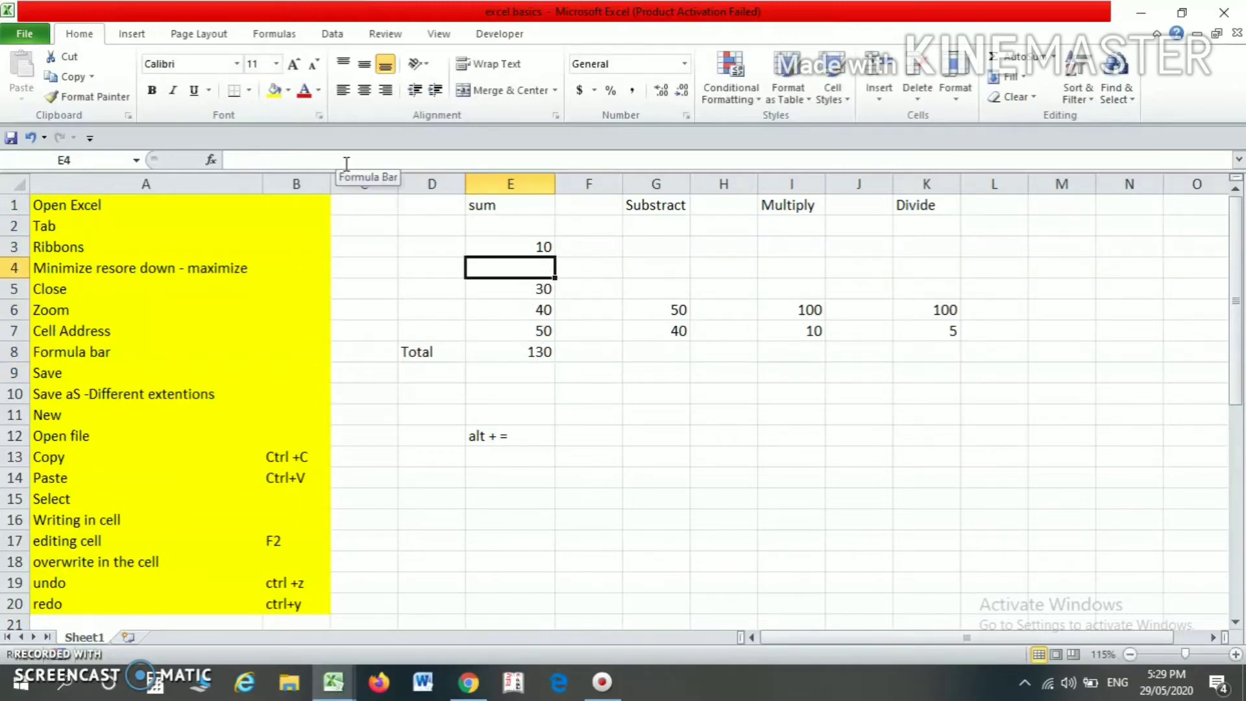
key("Down")
key("Down")
key("Down")
key("Down")
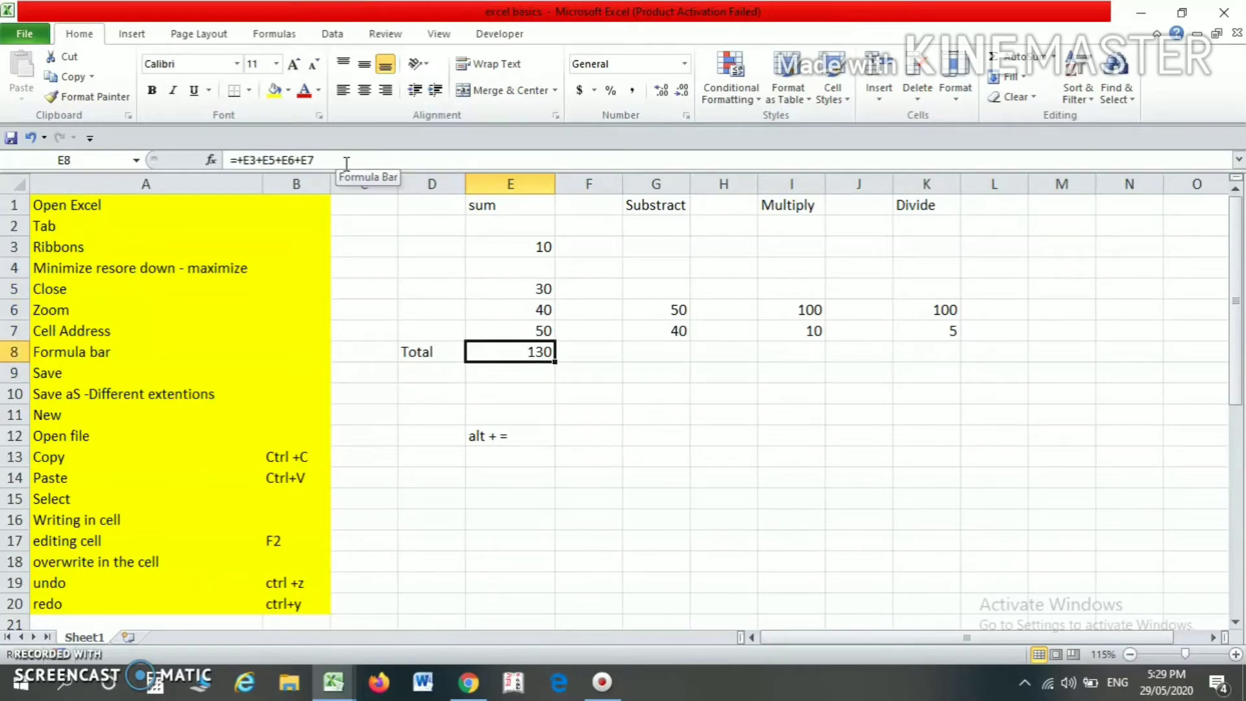
- Enter the formula =sum(E3:E7) in cell E8 and reselect that cell
type("=sum")
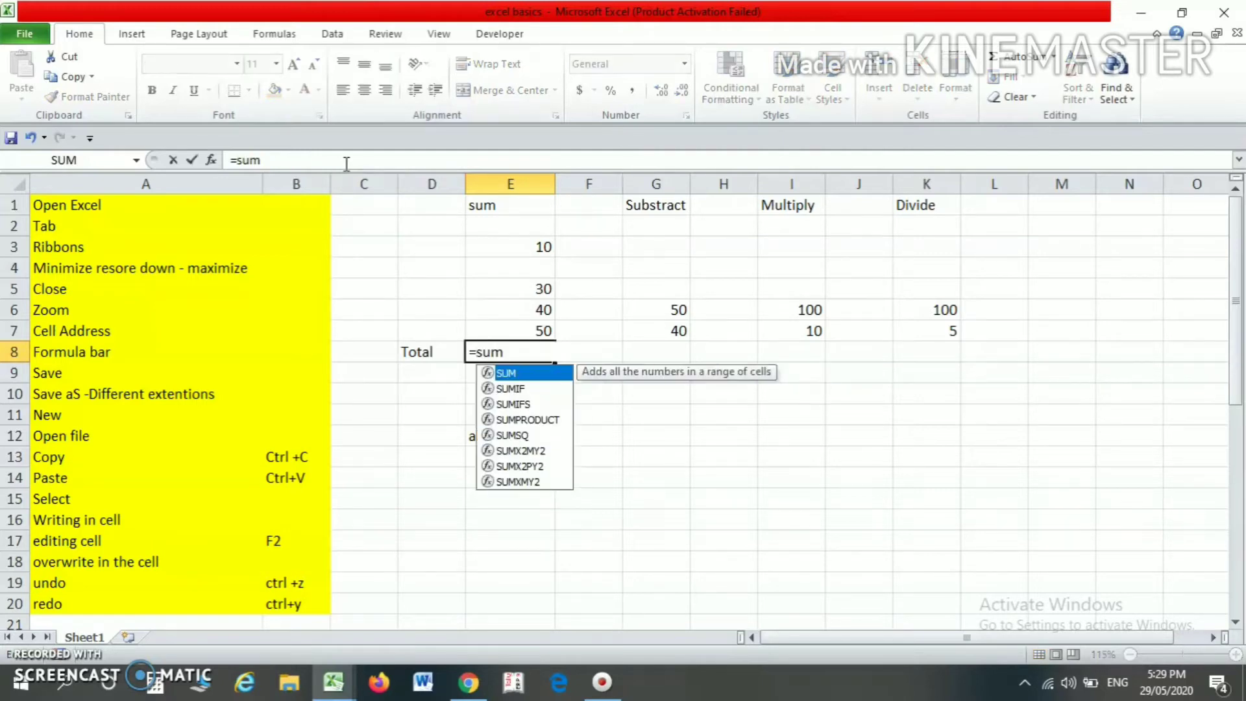
type("(")
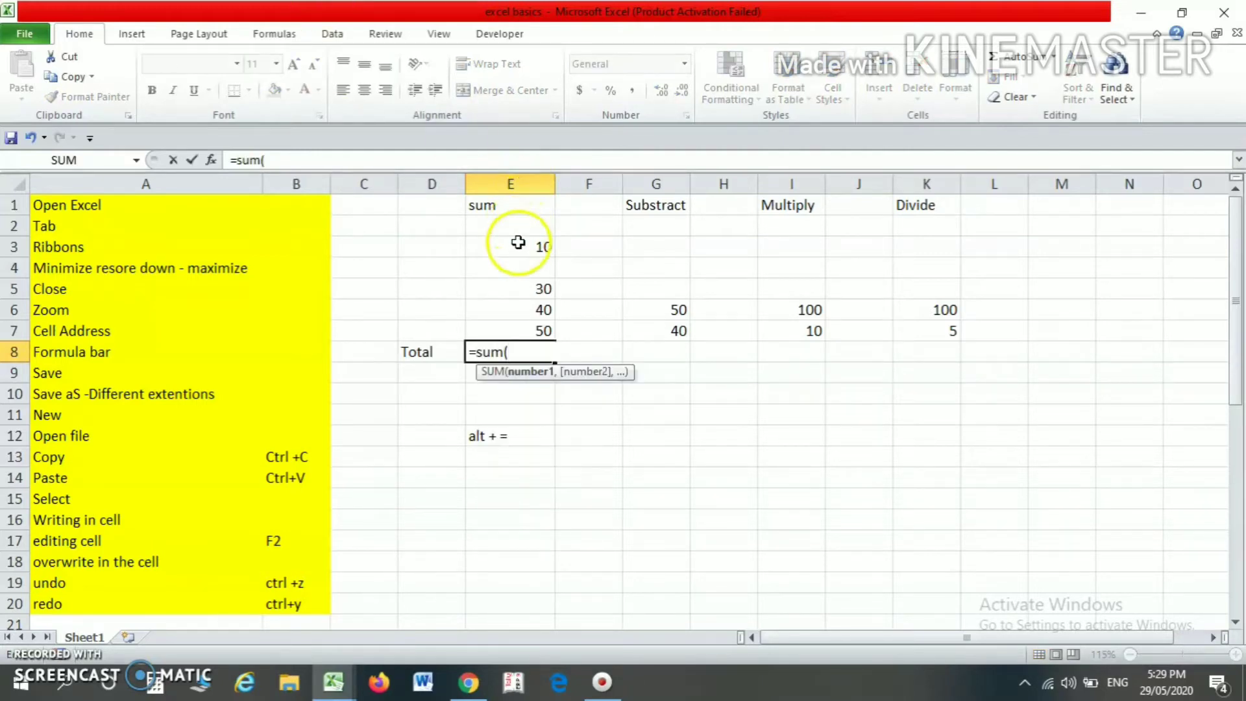
left_click_drag(517, 244, 521, 325)
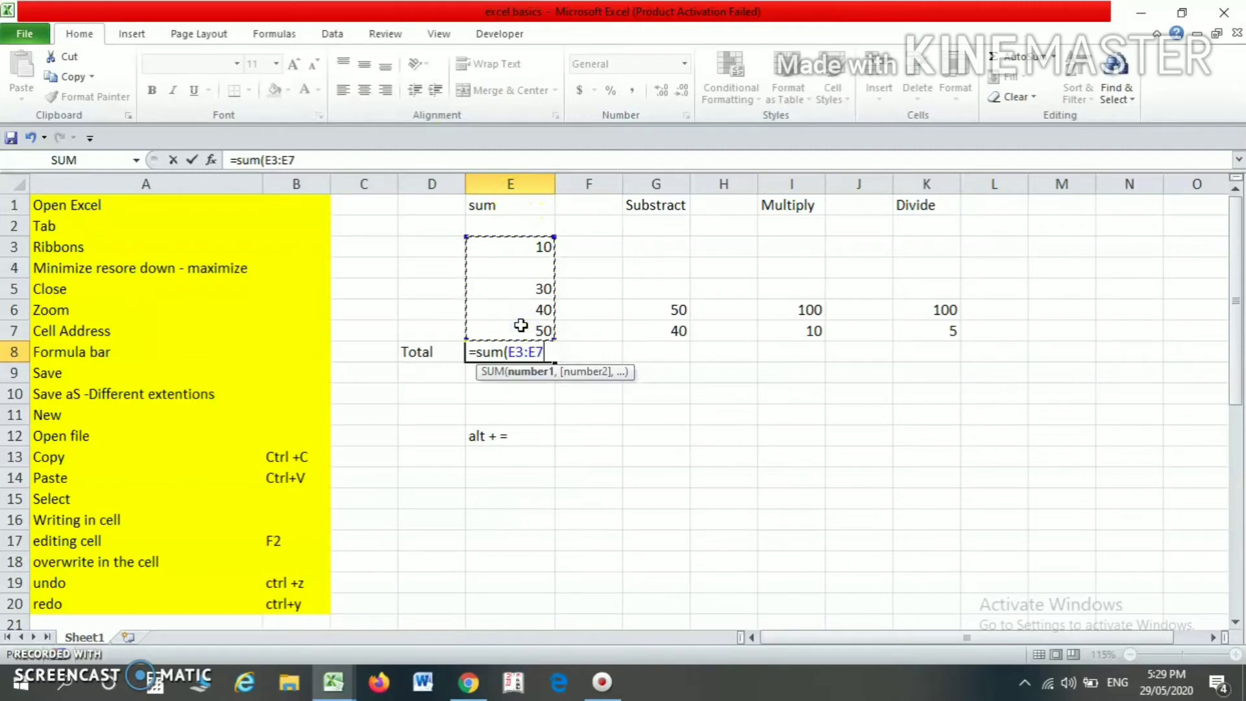
type(")")
key("Return")
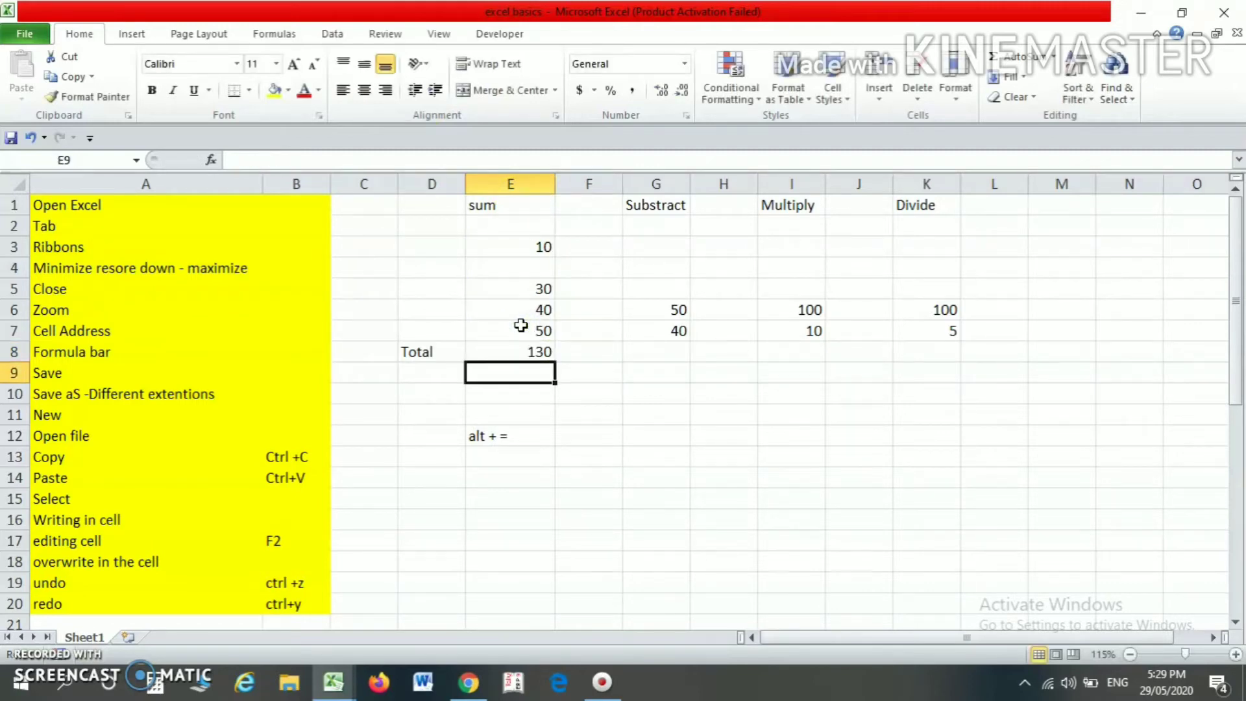
key("Up")
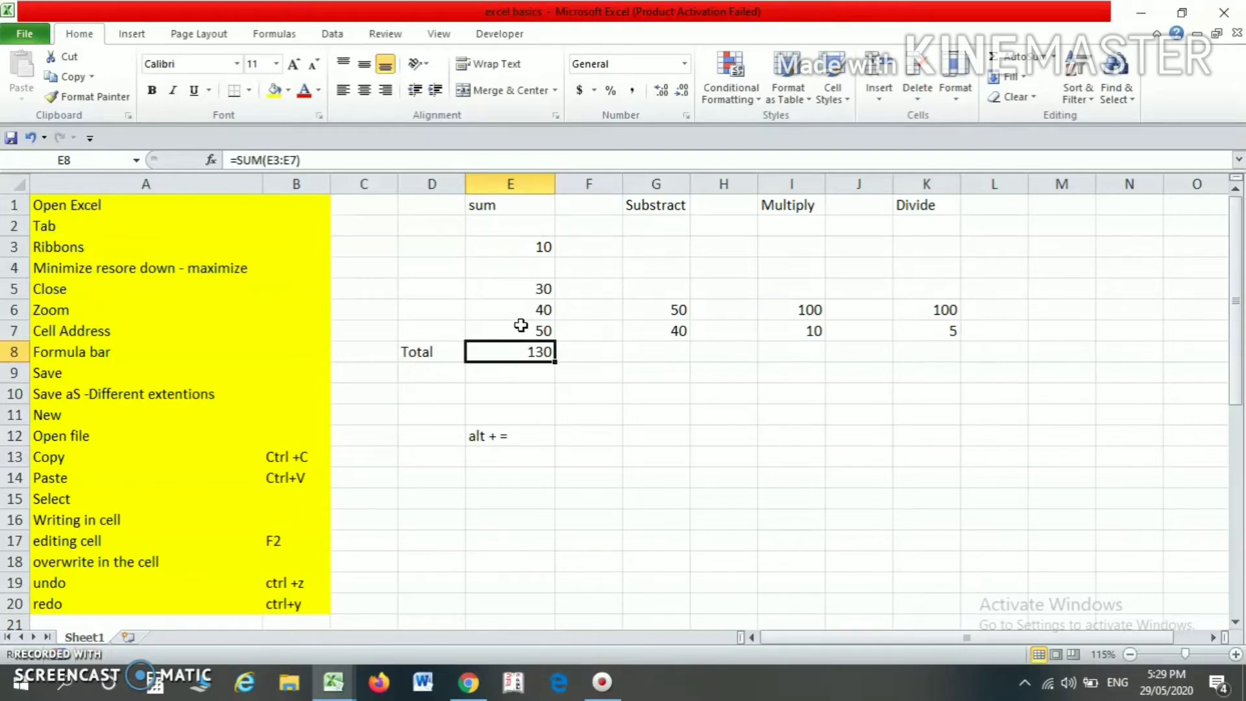
- Go through the cells of the Substract column to examine the two numbers in G6 and G7
key("Down")
key("Right")
key("Right")
key("Up")
key("Up")
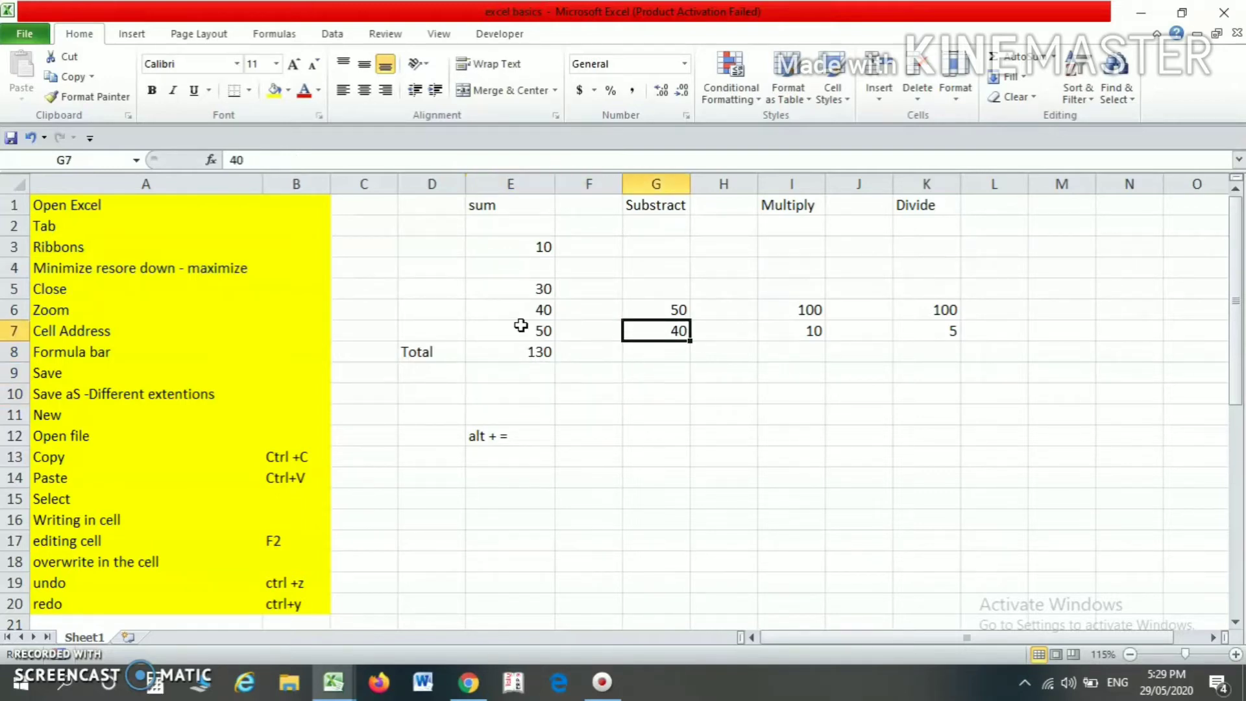
key("Up")
key("Up")
key("Up")
key("Down")
key("Down")
key("Down")
key("Down")
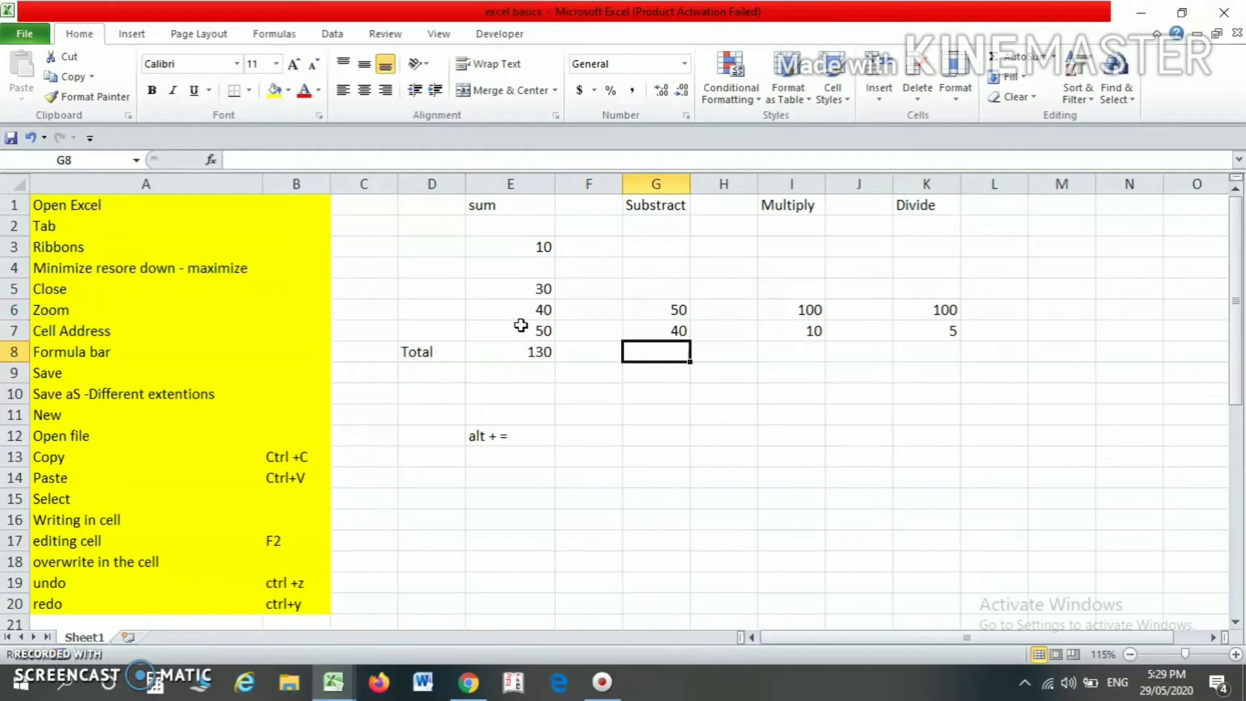
left_click(652, 310)
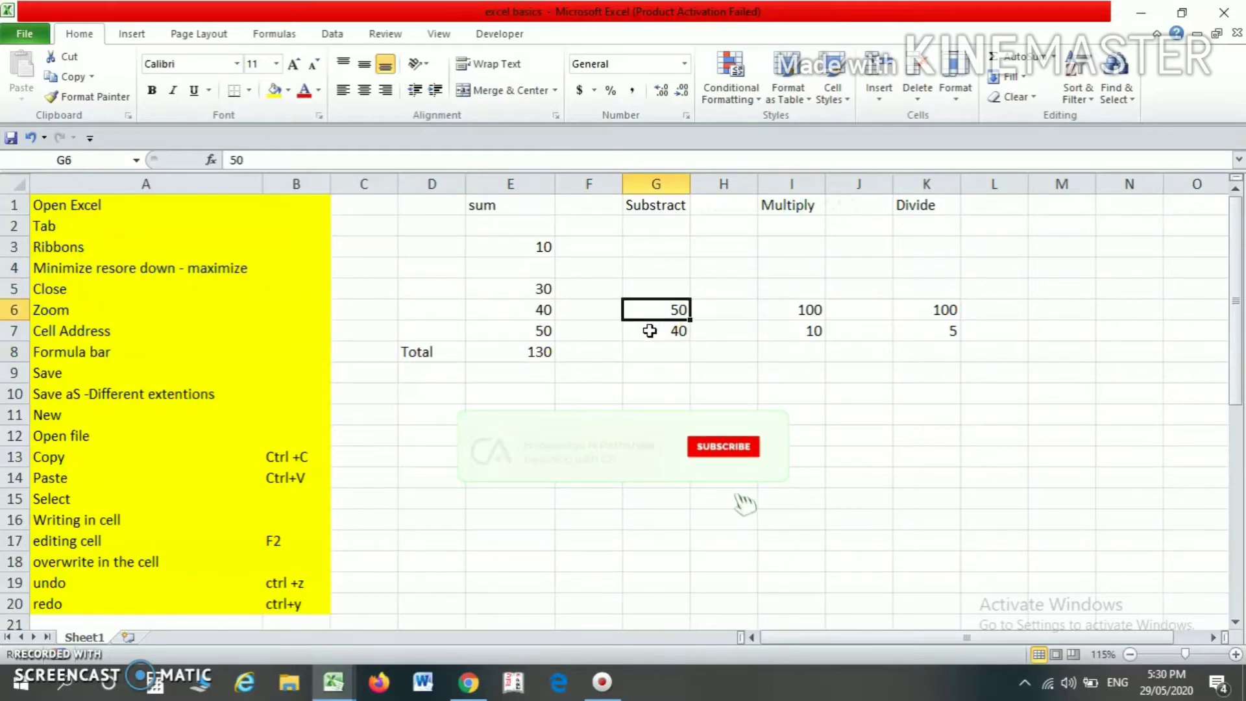
left_click(648, 328)
- Enter the formula =G6-G7 in cell G8 and check it against its two source cells
left_click(647, 354)
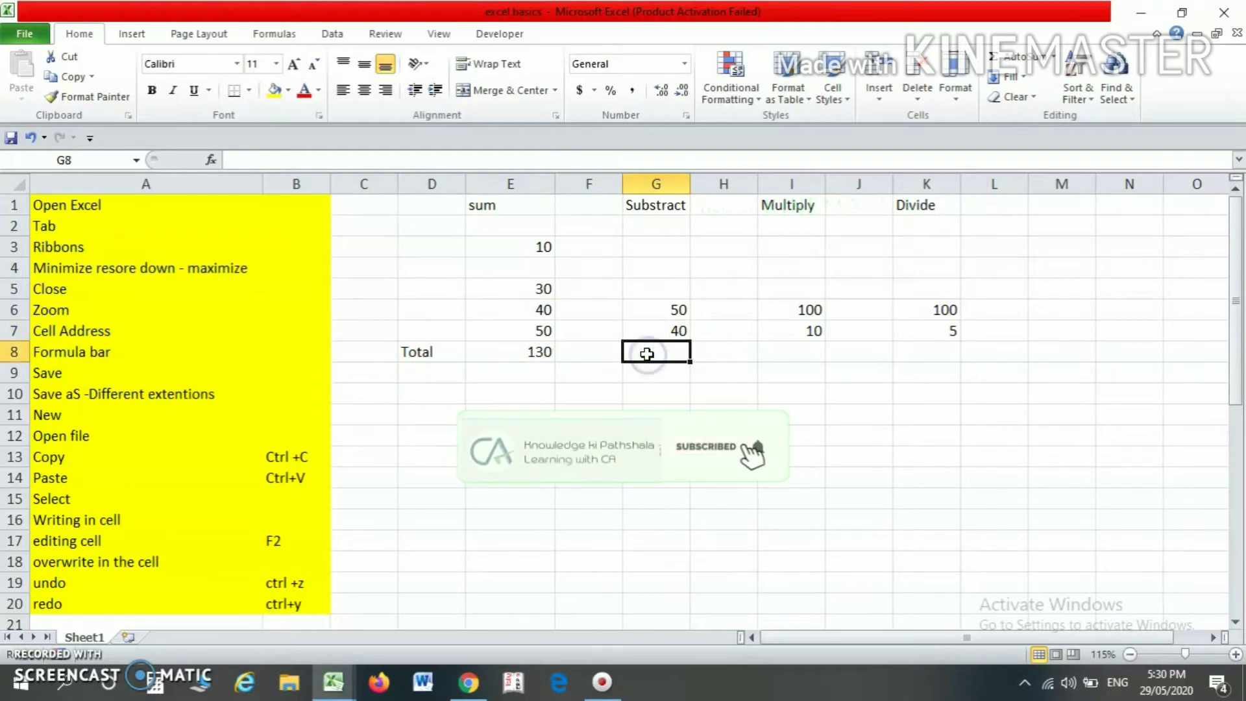
type("=")
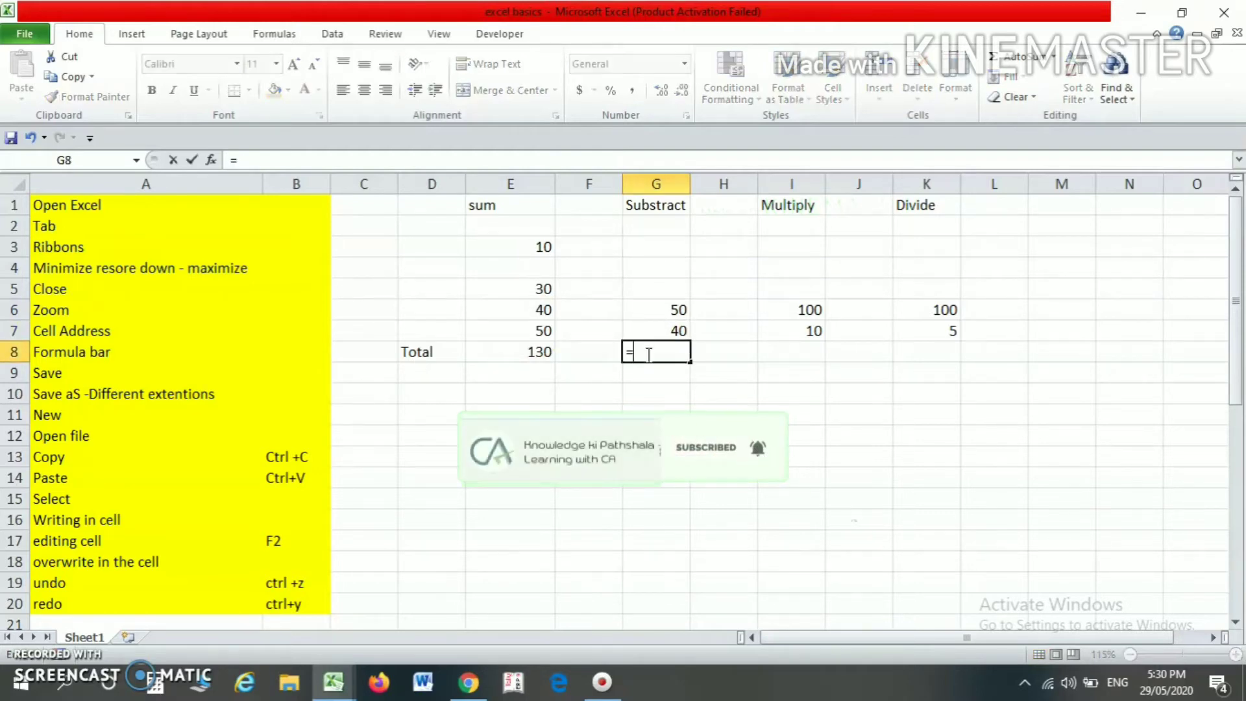
left_click(646, 310)
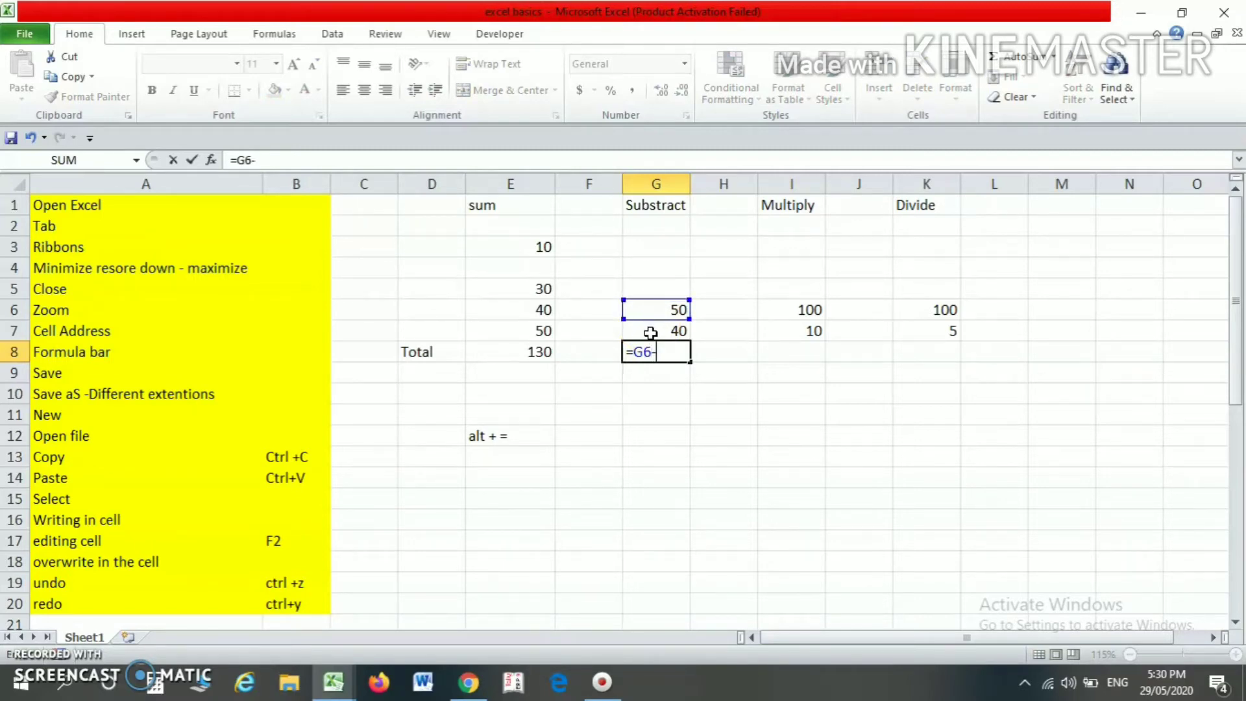
left_click(650, 333)
key("Return")
key("Up")
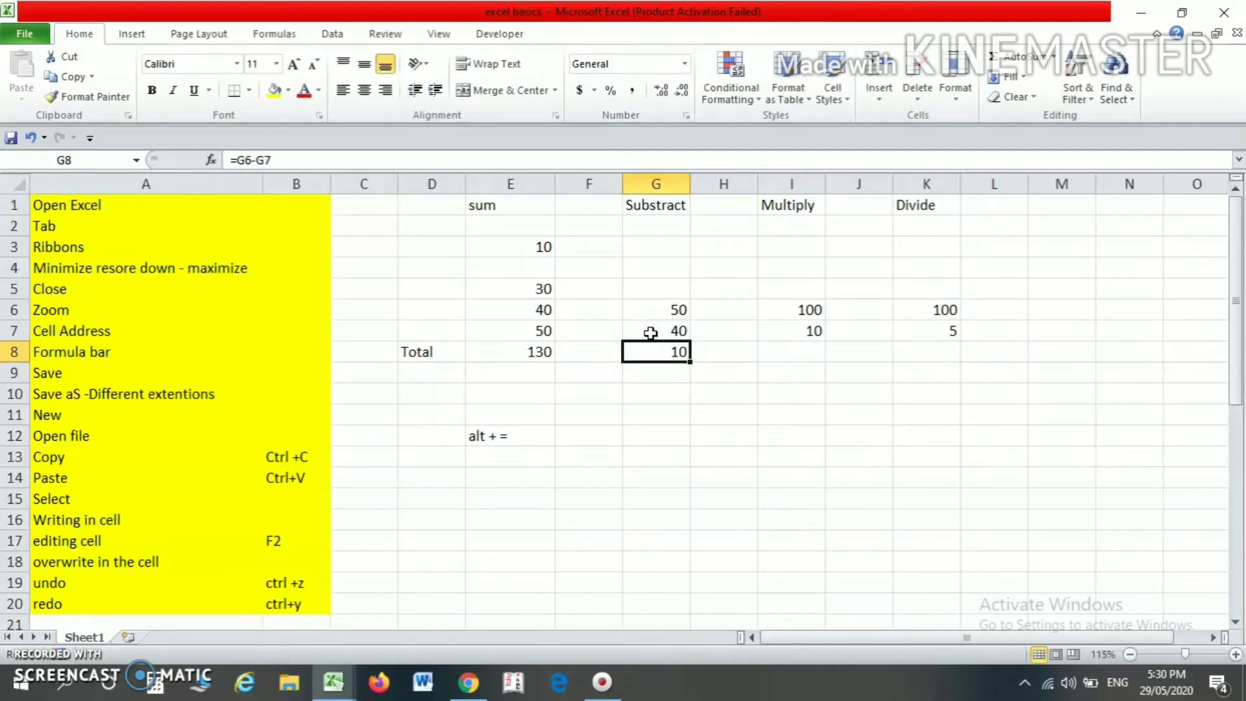
left_click(653, 348)
left_click(654, 312)
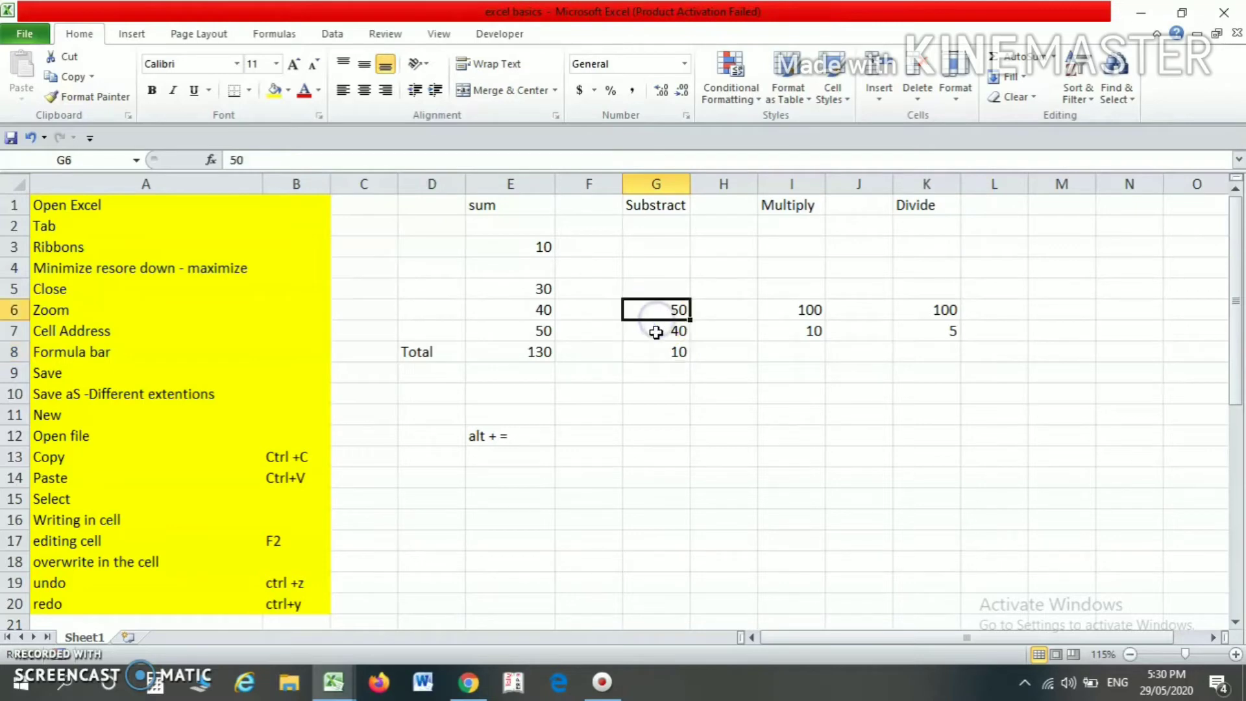
left_click(655, 332)
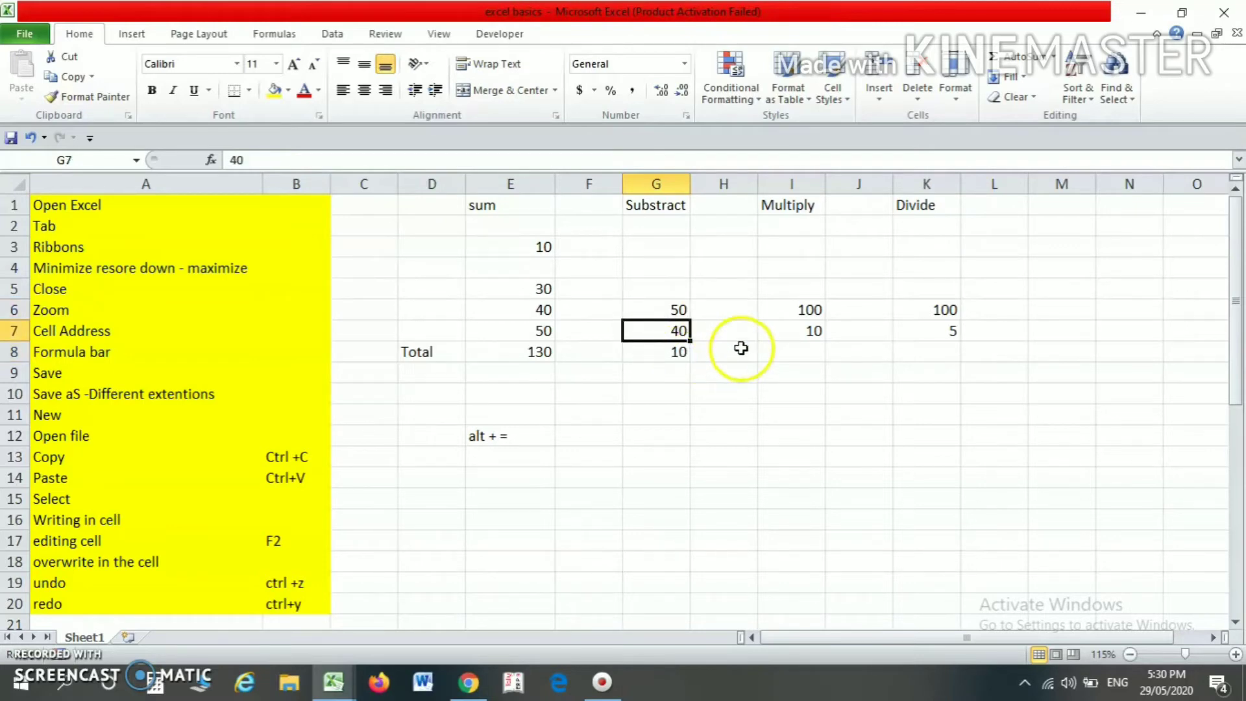
- Enter the formula =I6*I7 in cell I8 under the Multiply numbers and reselect that cell
left_click(769, 314)
key("Down")
key("Down")
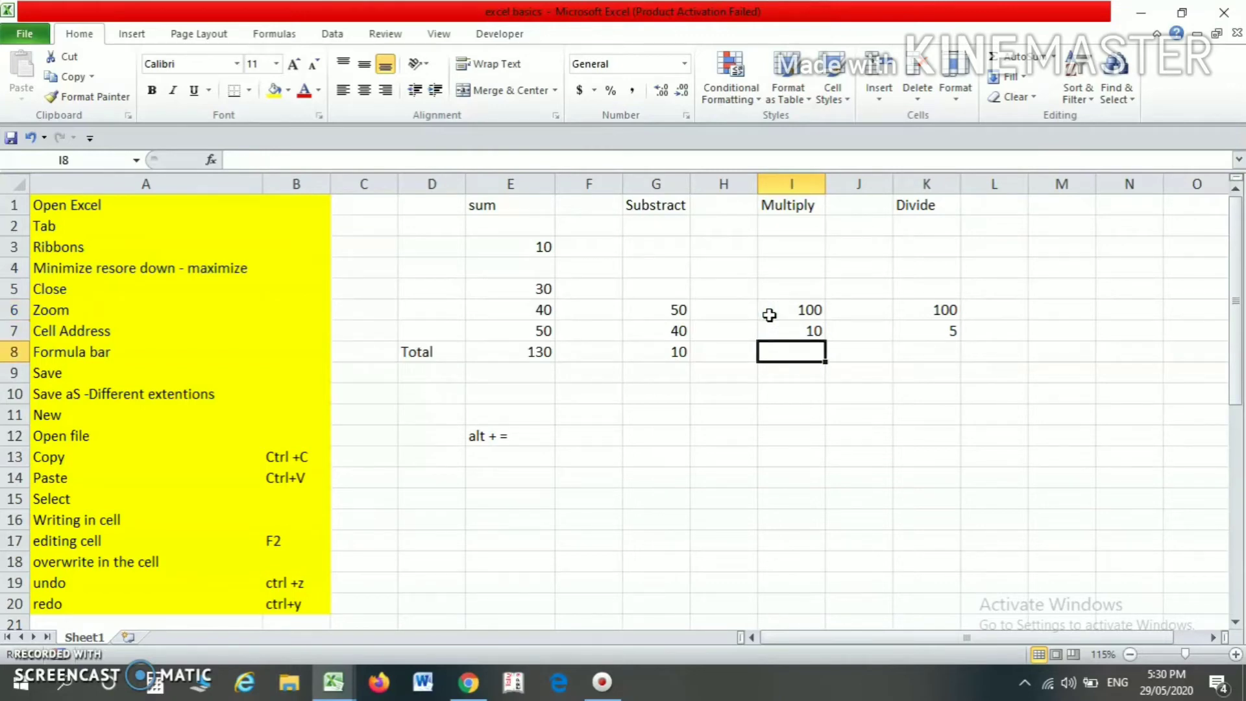
type("=")
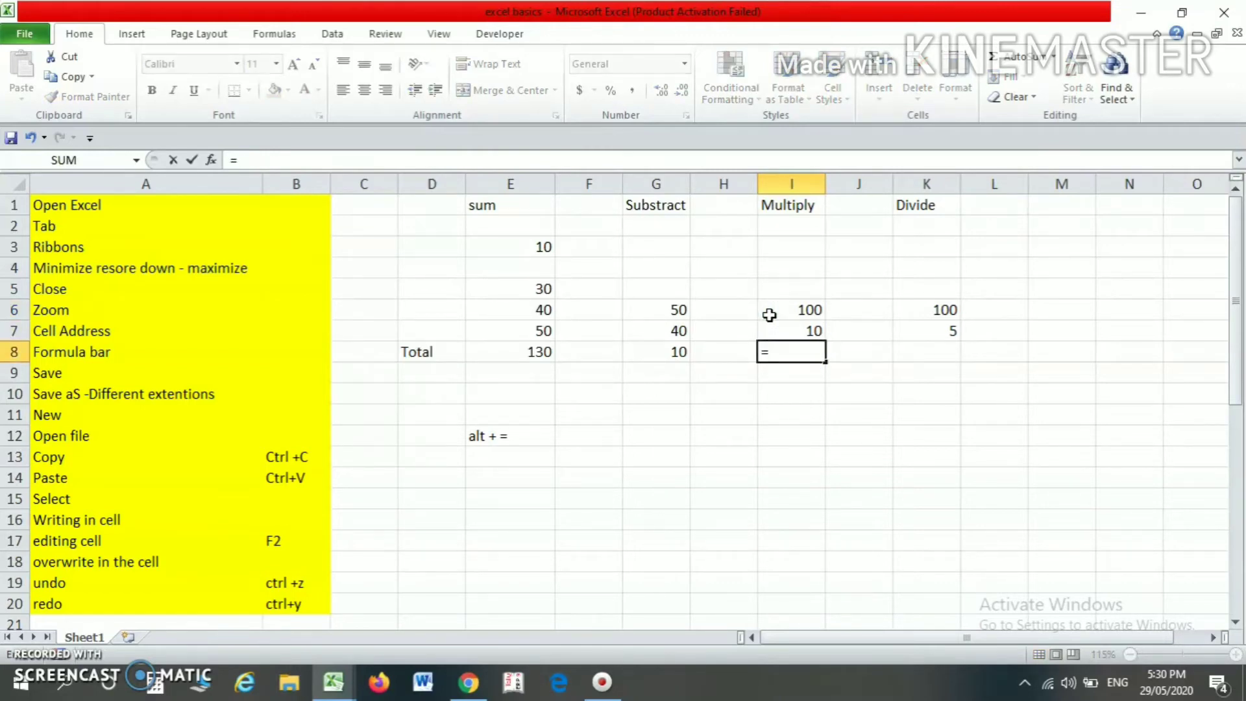
left_click(769, 314)
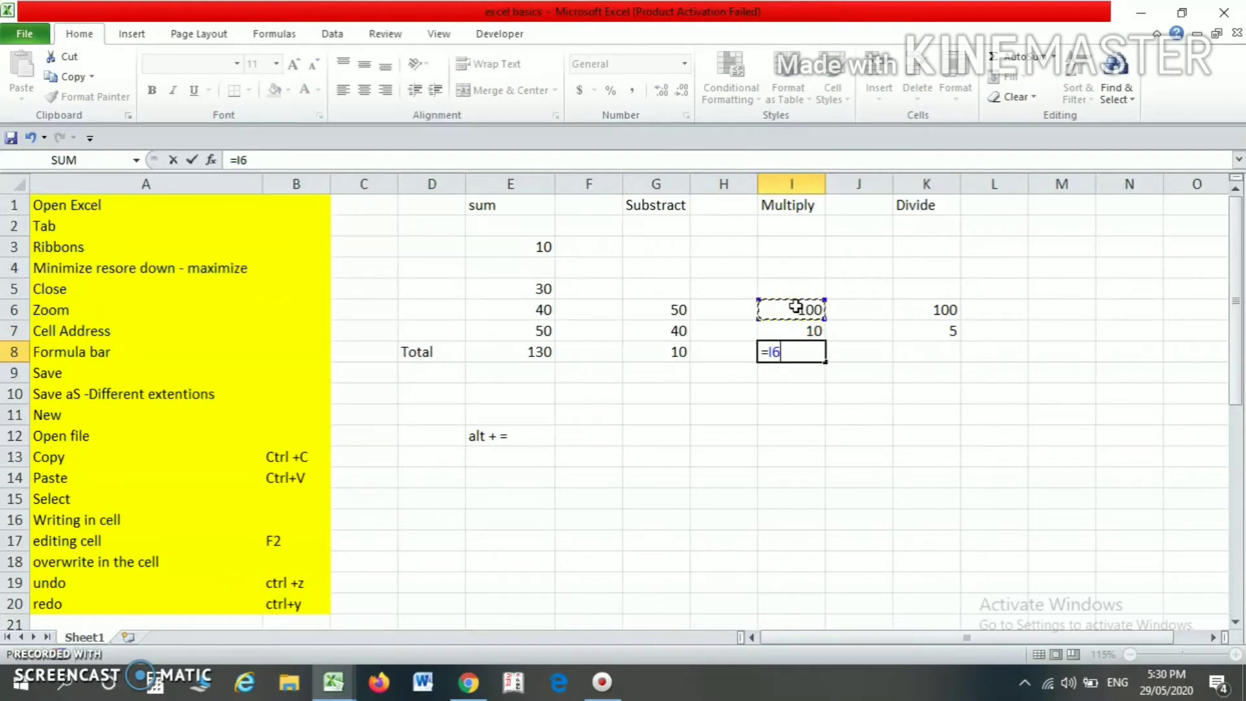
type("*")
left_click(798, 328)
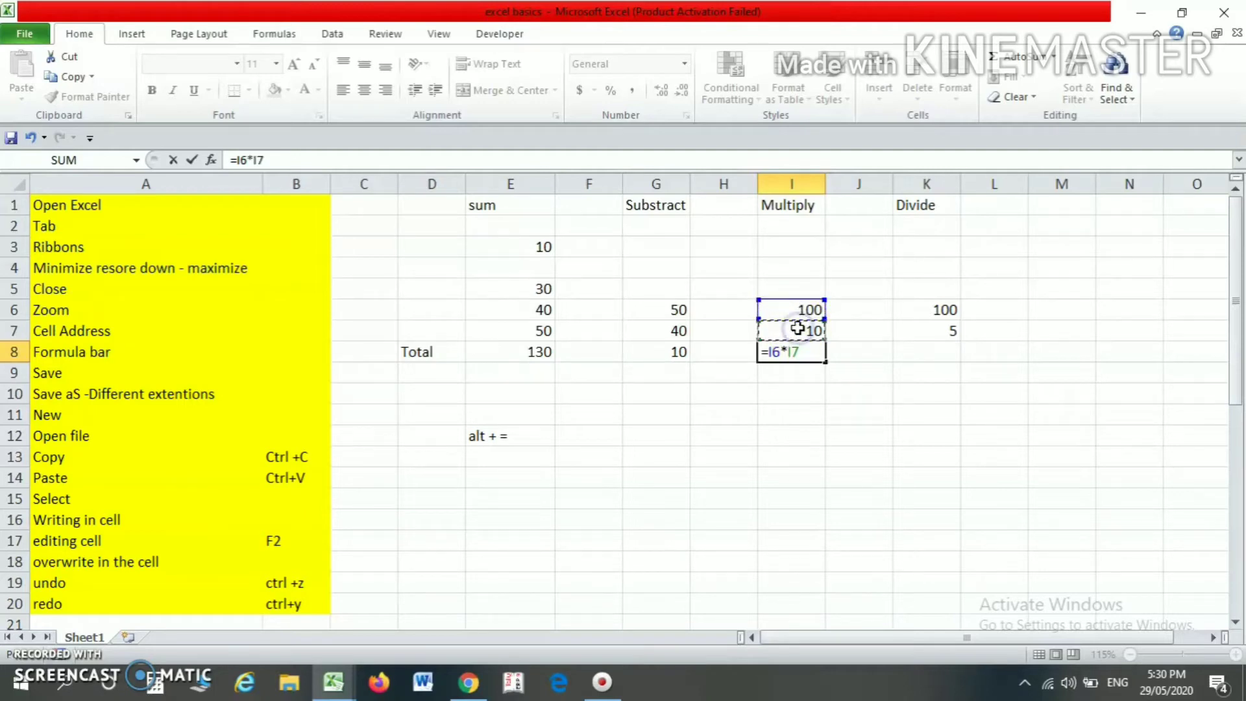
key("Return")
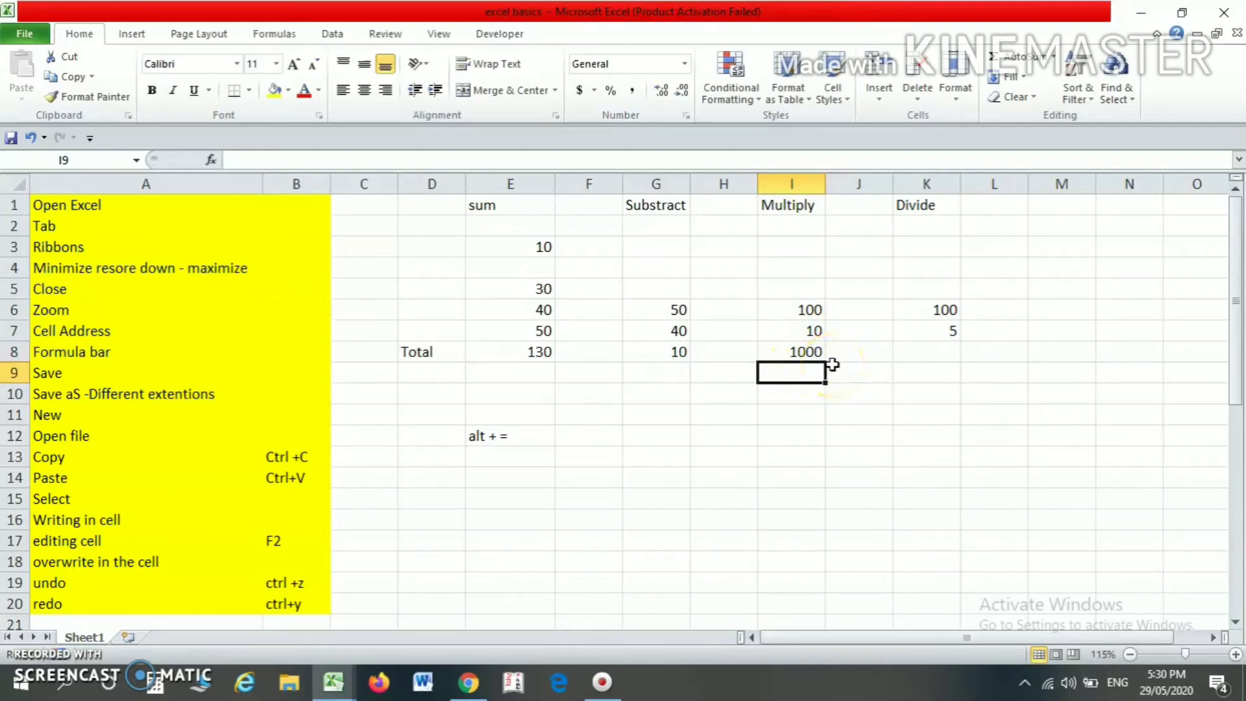
key("Left")
key("Up")
key("Right")
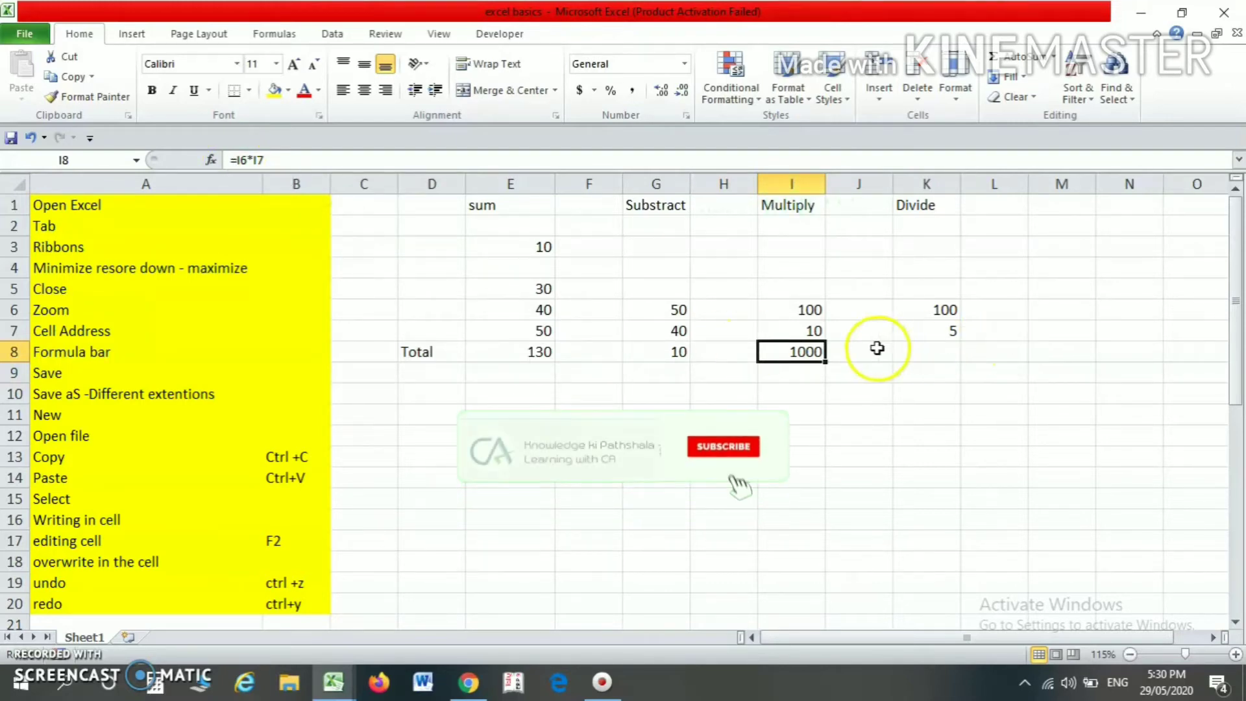
- Enter the division formula +K6/K7 in cell K8 under the Divide numbers
left_click(916, 348)
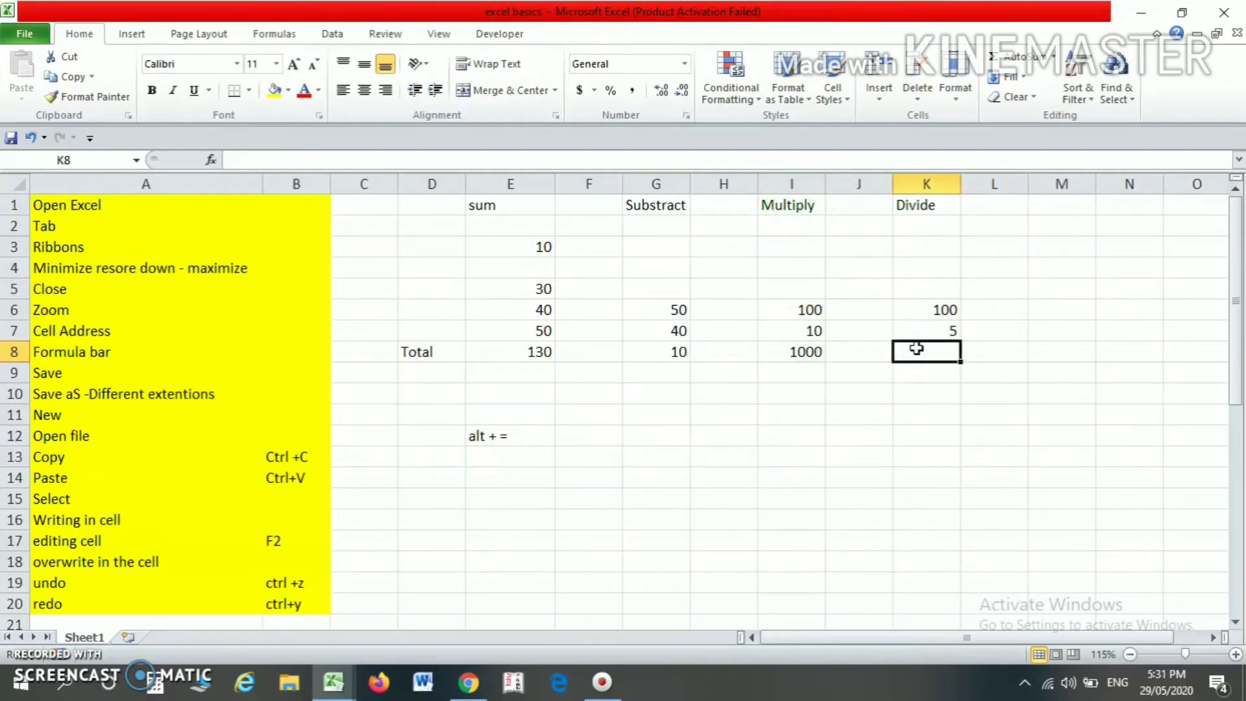
type("=")
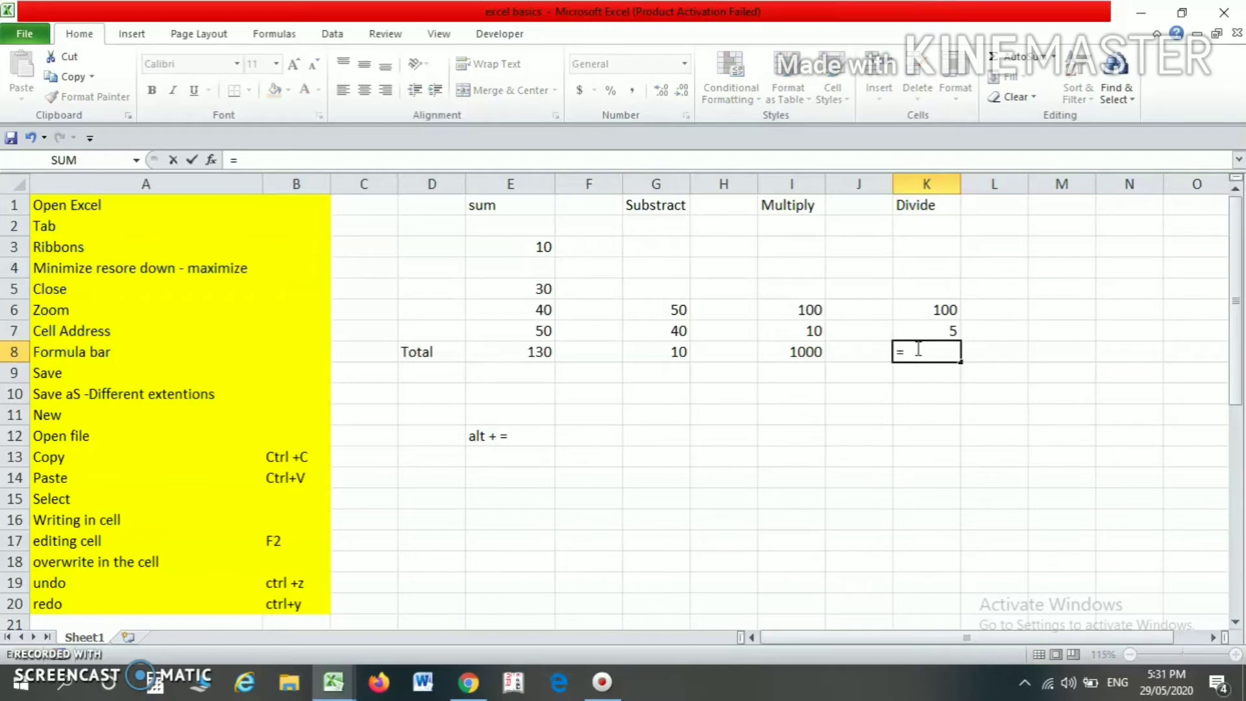
key("BackSpace")
type("+K6/")
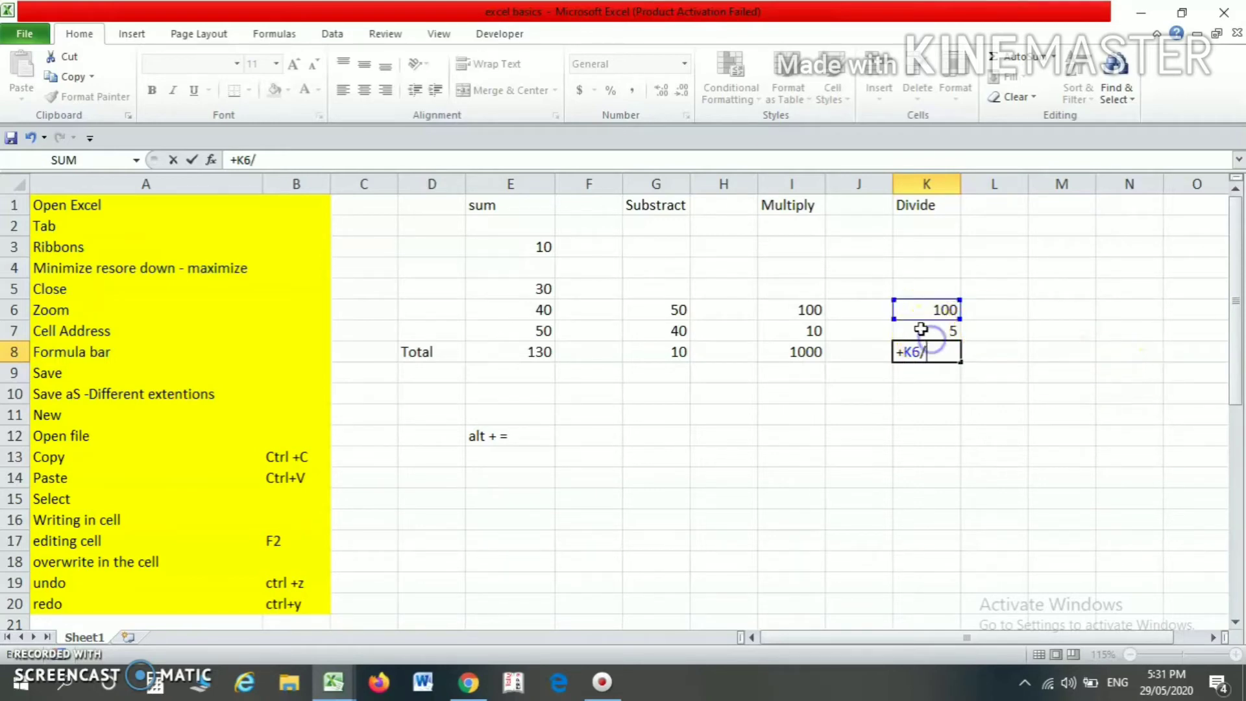
key("Return")
- Go through the cells of the Divide column to examine the two numbers and the division result
key("Up")
key("Up")
key("Up")
key("Up")
key("Up")
key("Up")
key("Up")
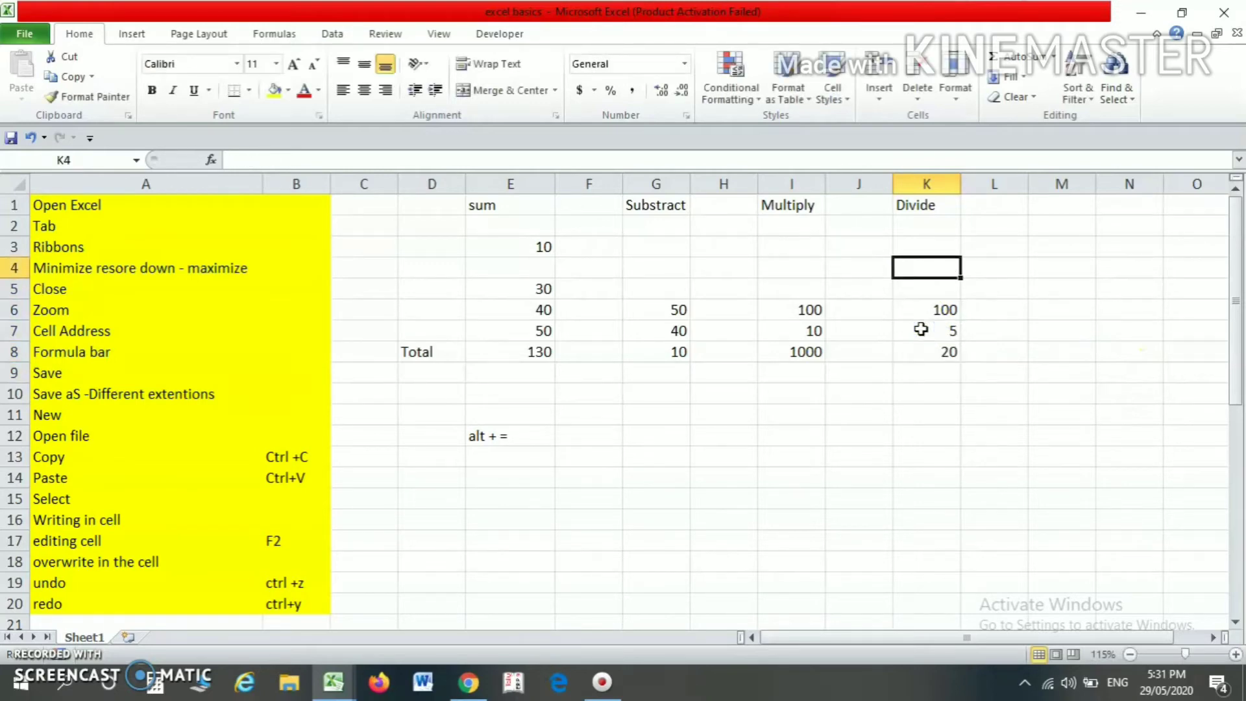
key("Down")
key("Down")
key("Down")
key("Down")
key("Down")
key("Down")
key("Down")
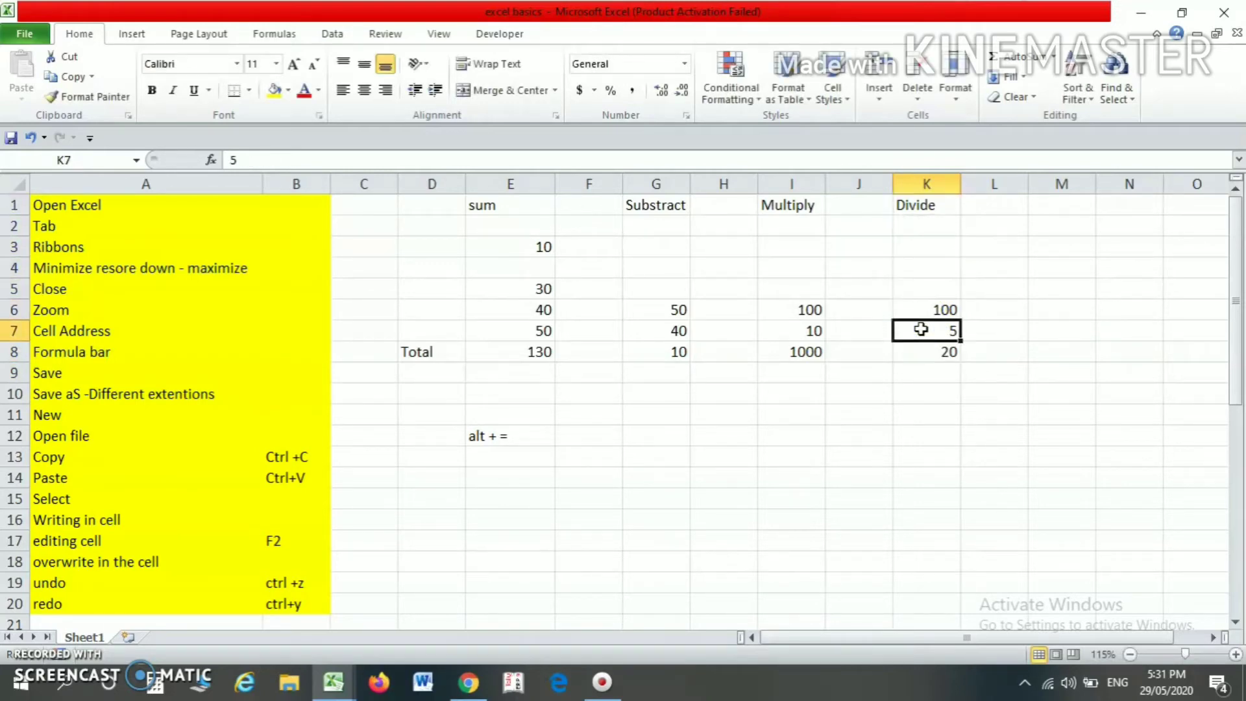
- Enter 20 in the empty cell E4 of the sum column
key("Left")
key("Left")
key("Left")
key("Left")
key("Left")
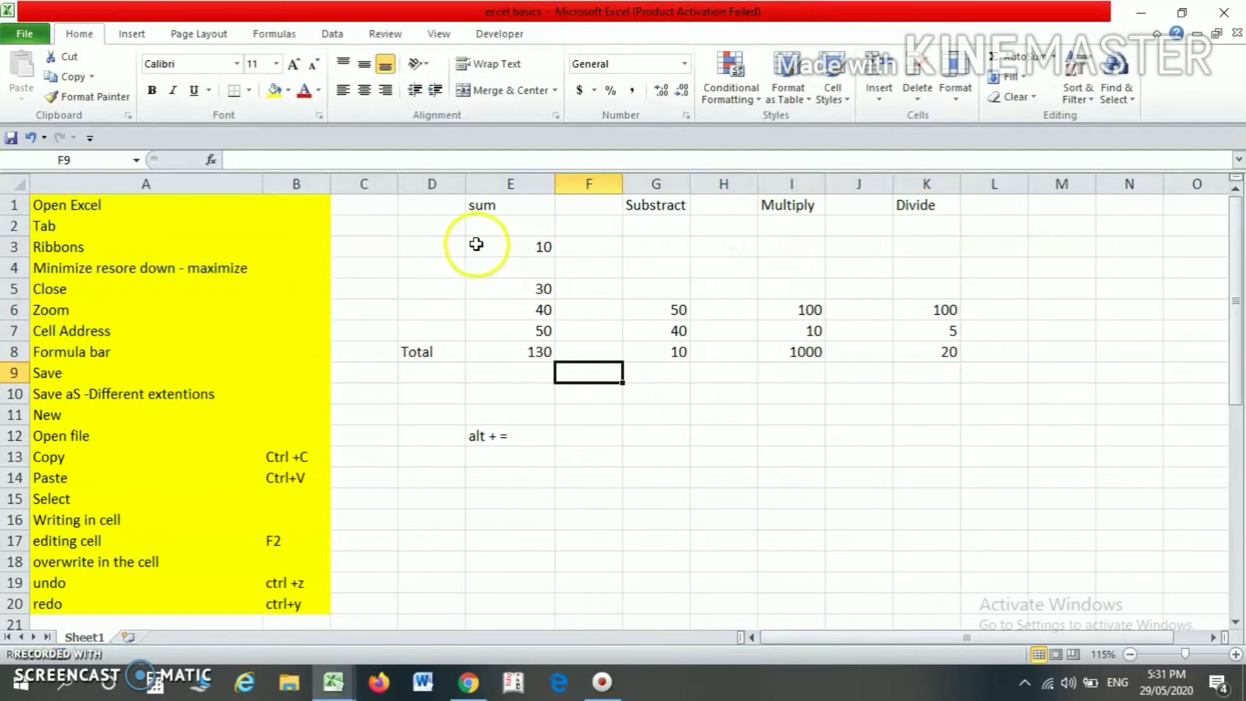
left_click(521, 269)
type("20")
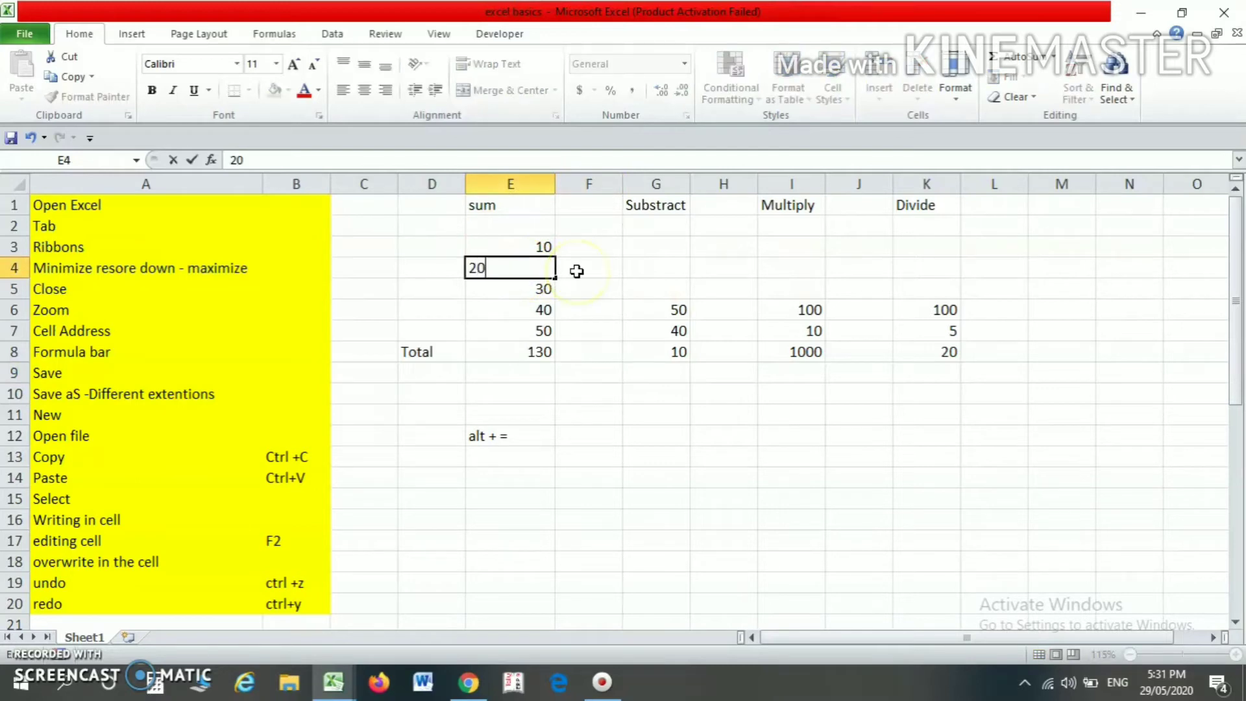
key("ctrl+Return")
key("Up")
key("Right")
key("Right")
key("Right")
key("Right")
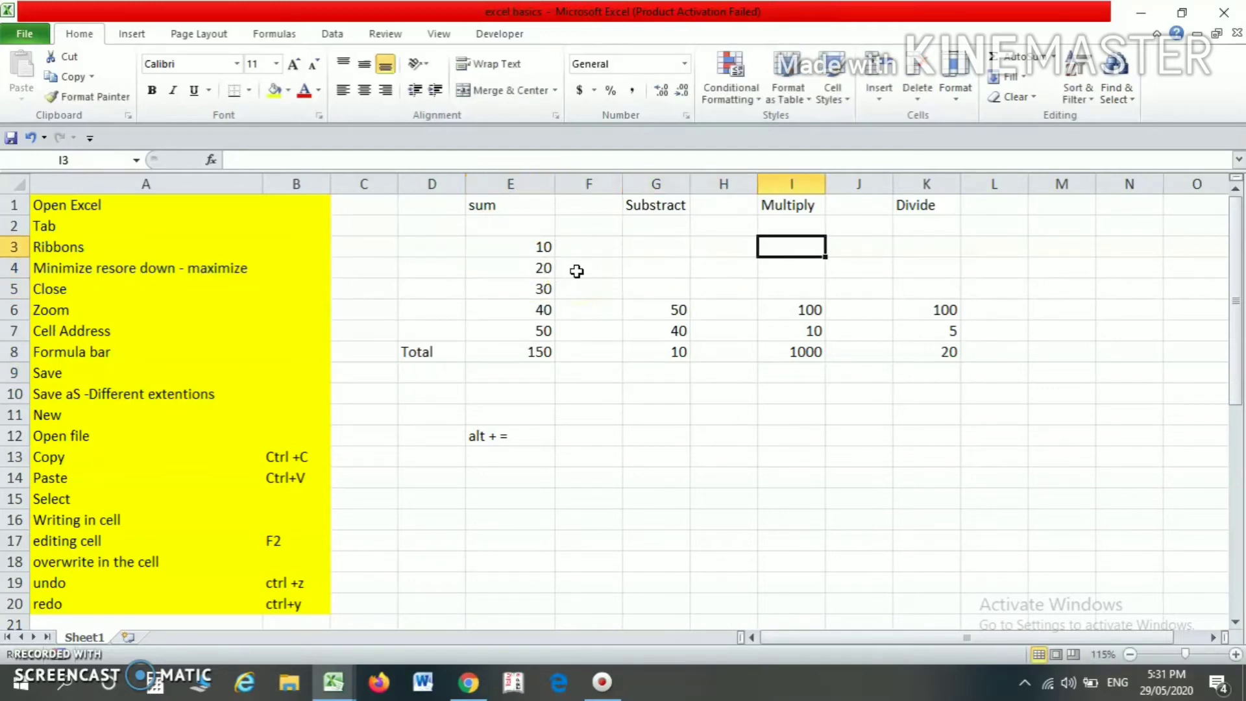
key("Right")
key("Right")
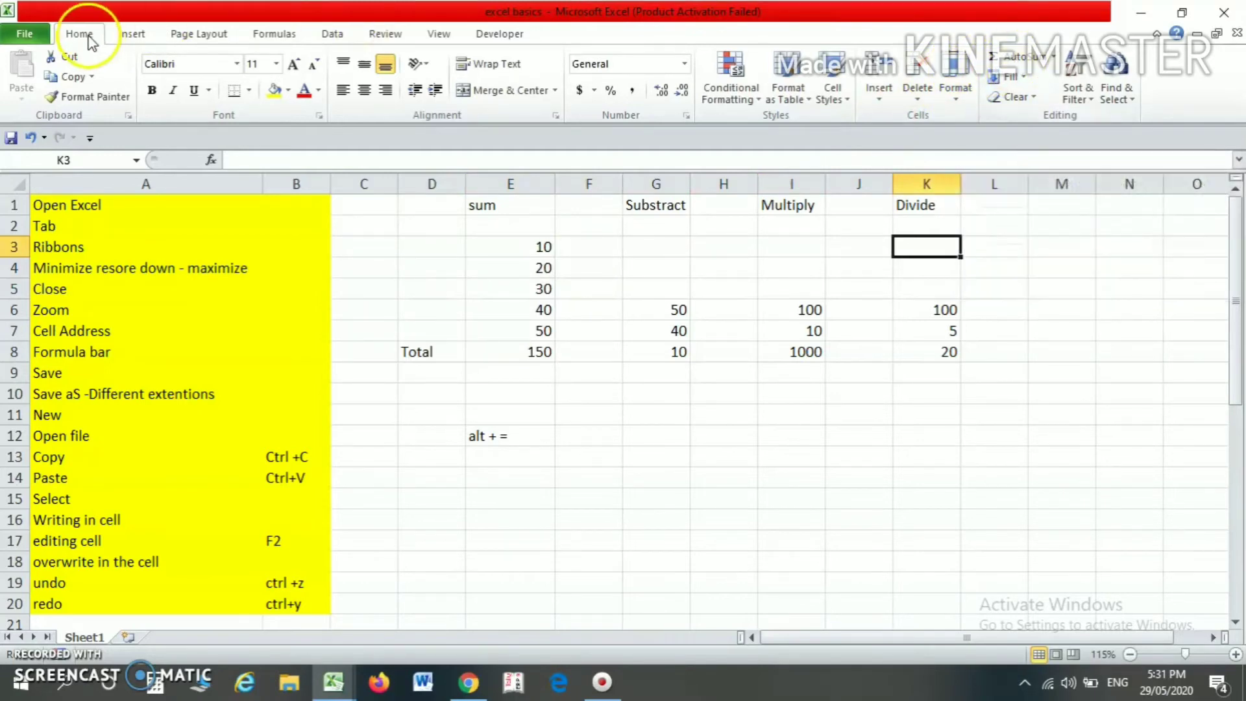
left_click(1054, 63)
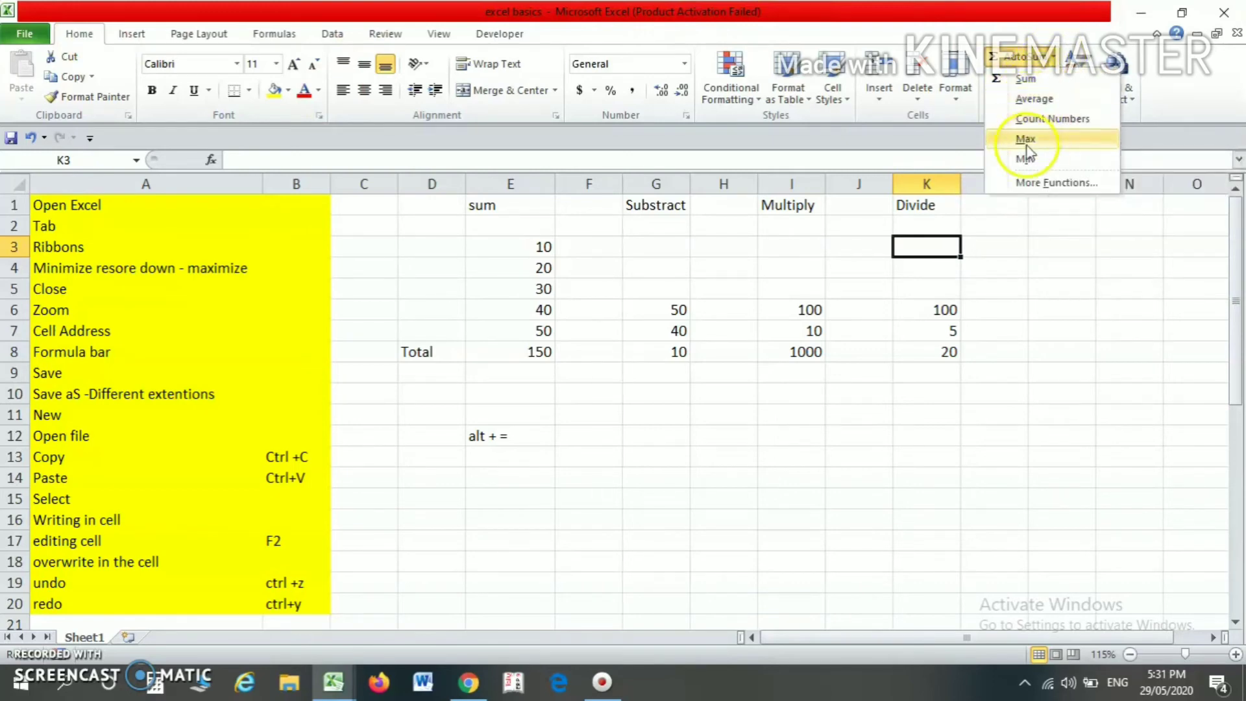
left_click(1027, 102)
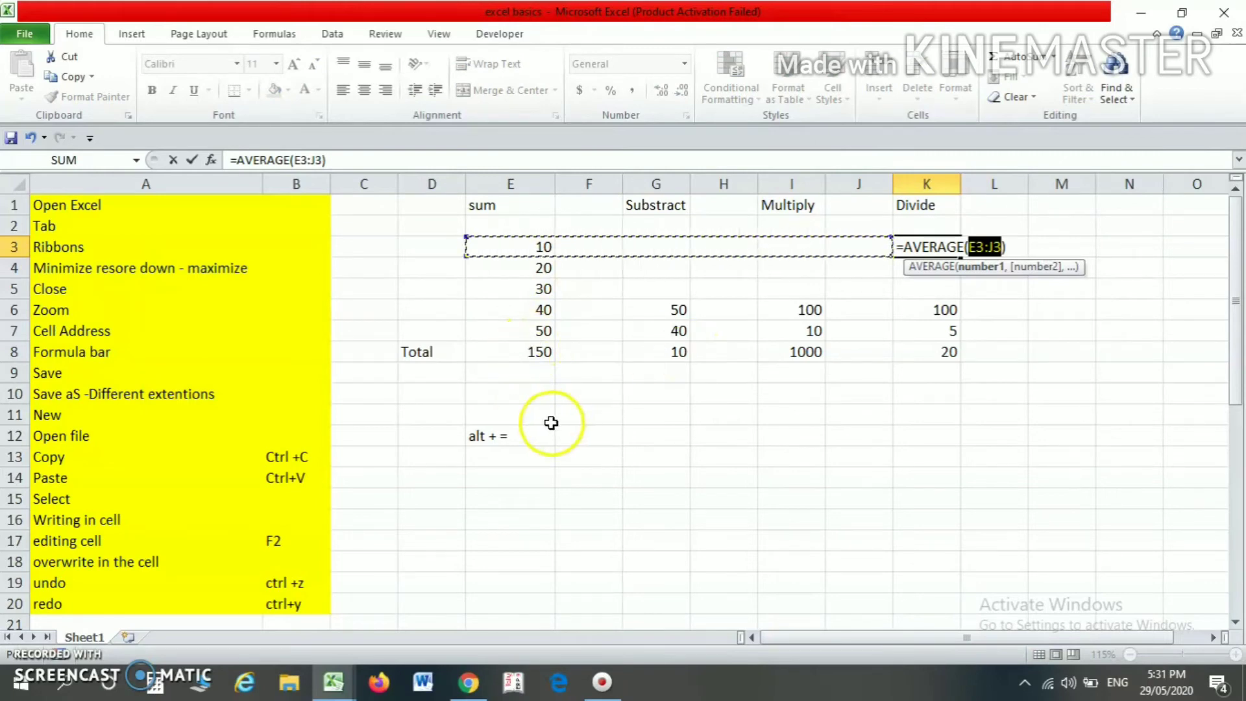
left_click(500, 352)
key("Escape")
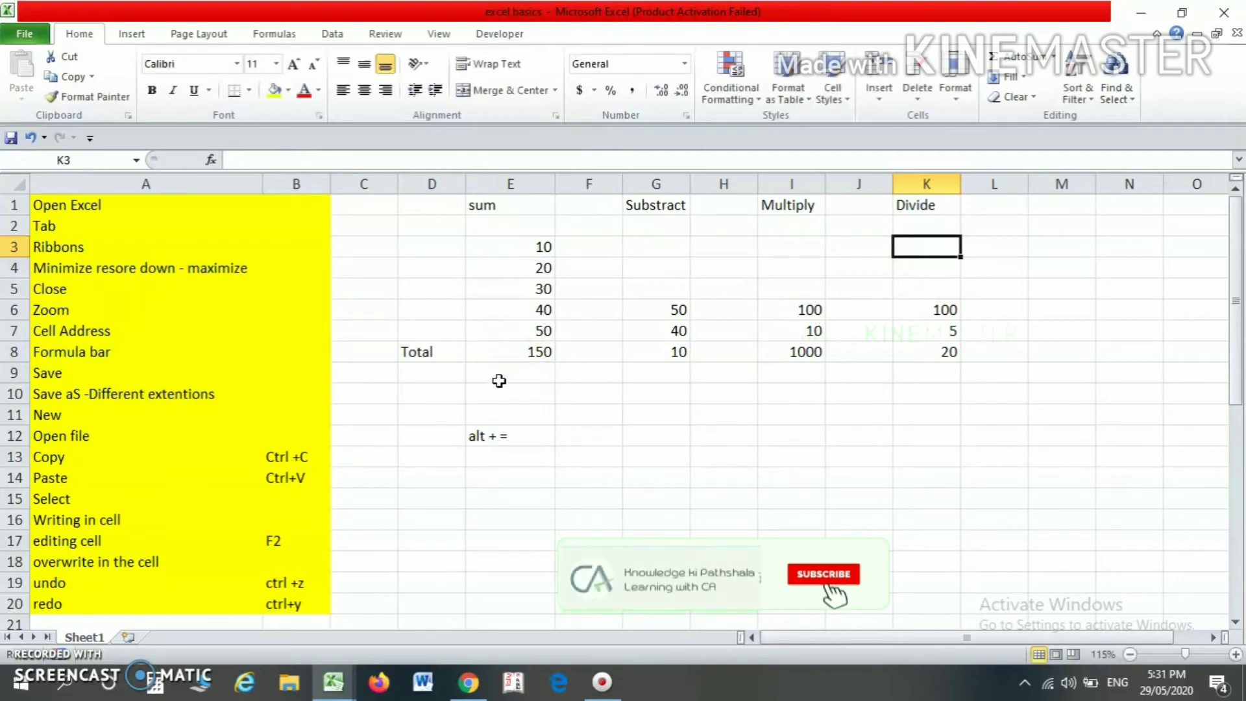
- Insert an AutoSum Average in cell E10 over the range E3:E7 and reselect that cell
key("Left")
key("Left")
key("Left")
key("Left")
key("Left")
key("Left")
key("Down")
key("Down")
key("Down")
key("Down")
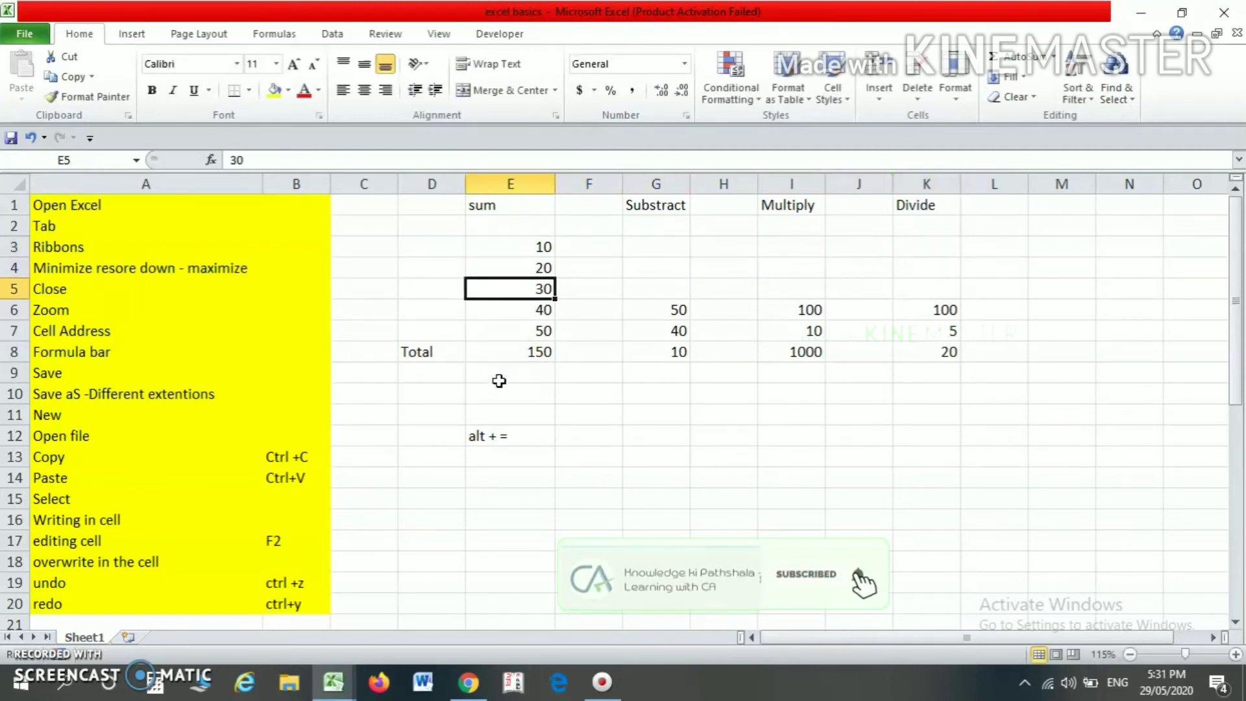
left_click(496, 387)
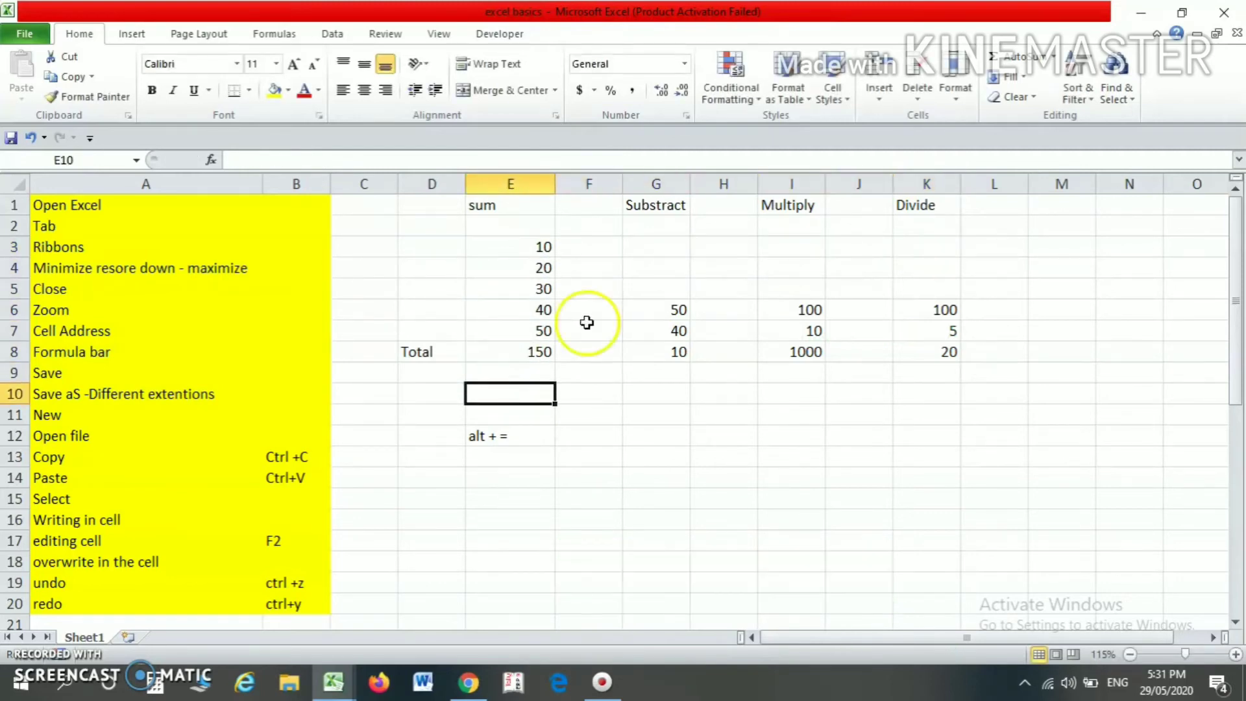
left_click(1047, 61)
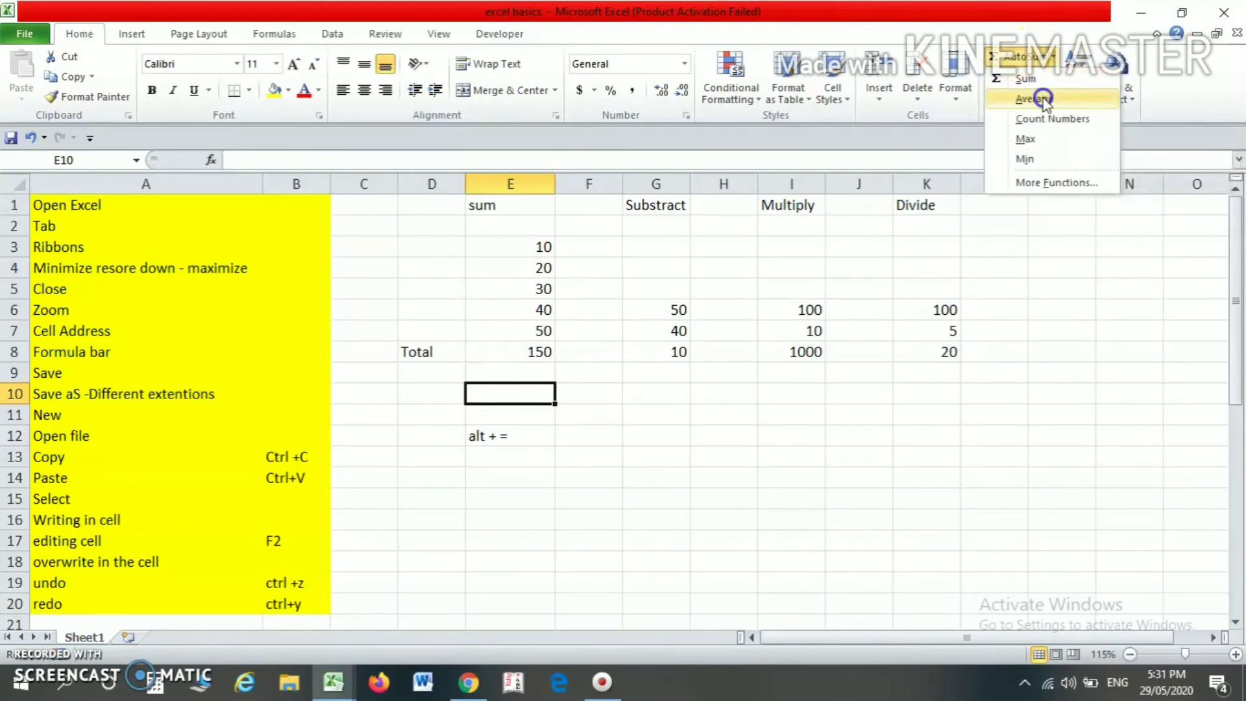
left_click(1035, 99)
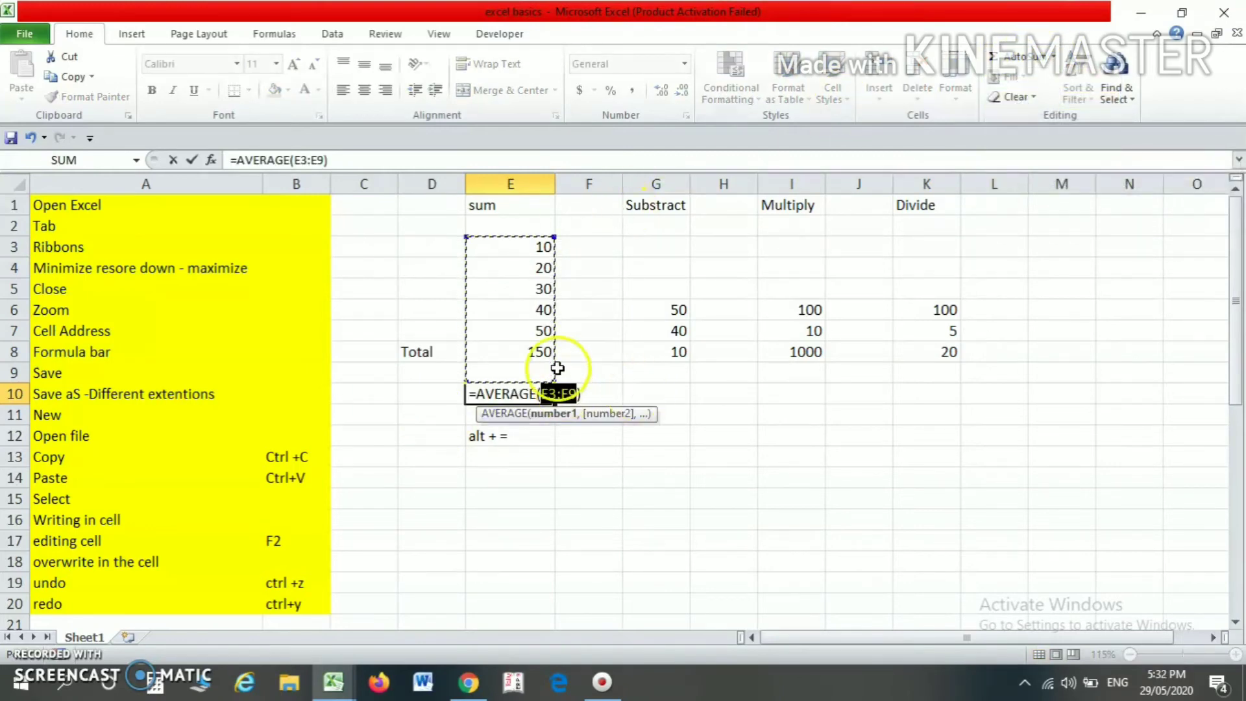
left_click_drag(516, 247, 519, 321)
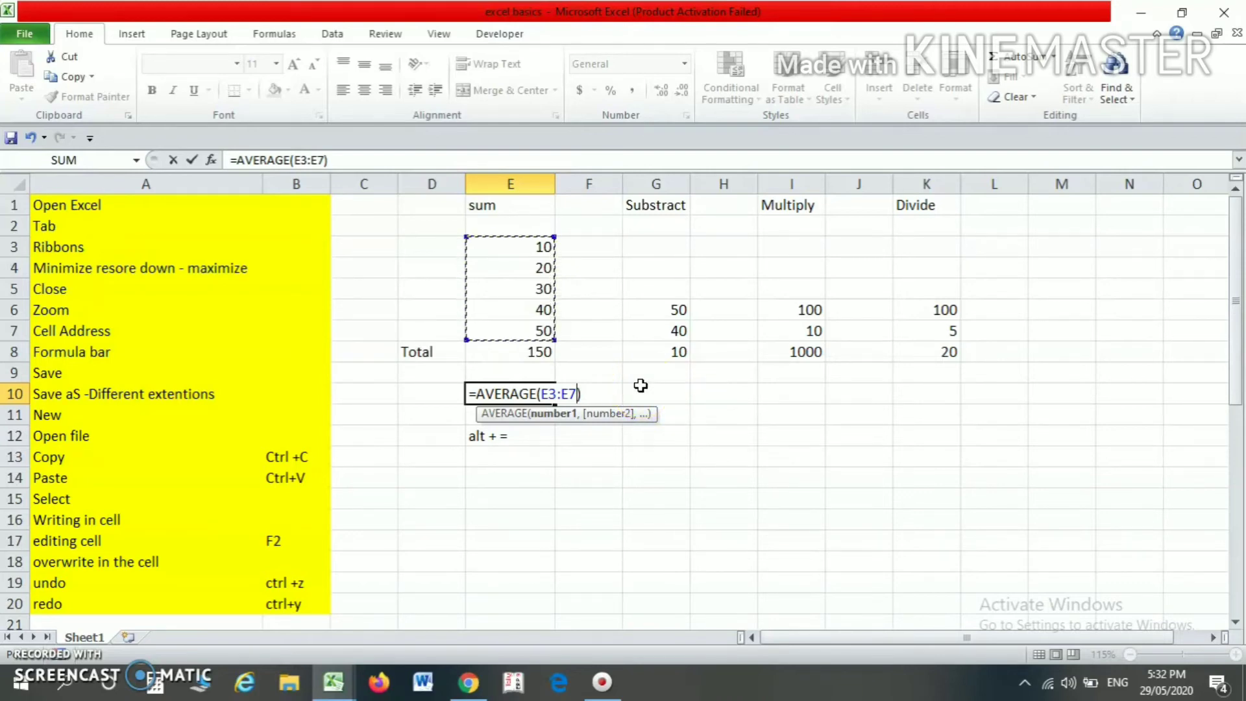
key("Return")
key("Up")
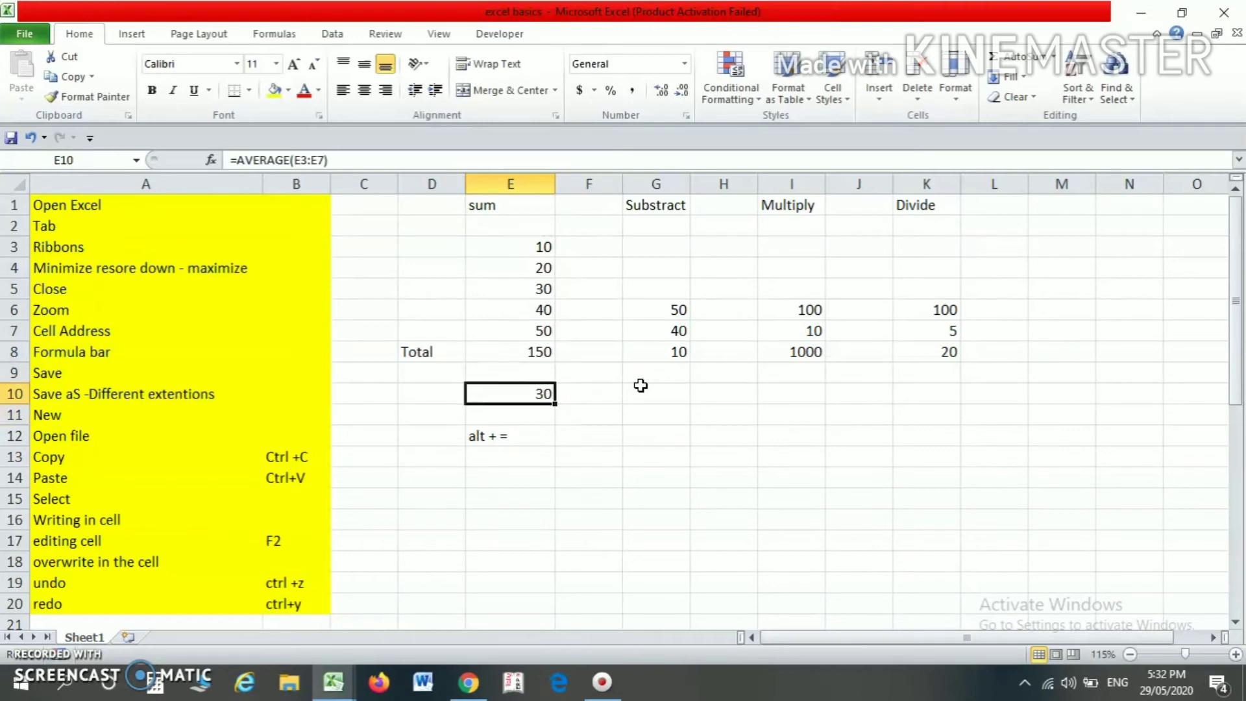
- Select the range E3:E7 to examine its average, count and sum in the status bar
key("Up")
key("Up")
key("Up")
key("Up")
key("Up")
key("Up")
key("Up")
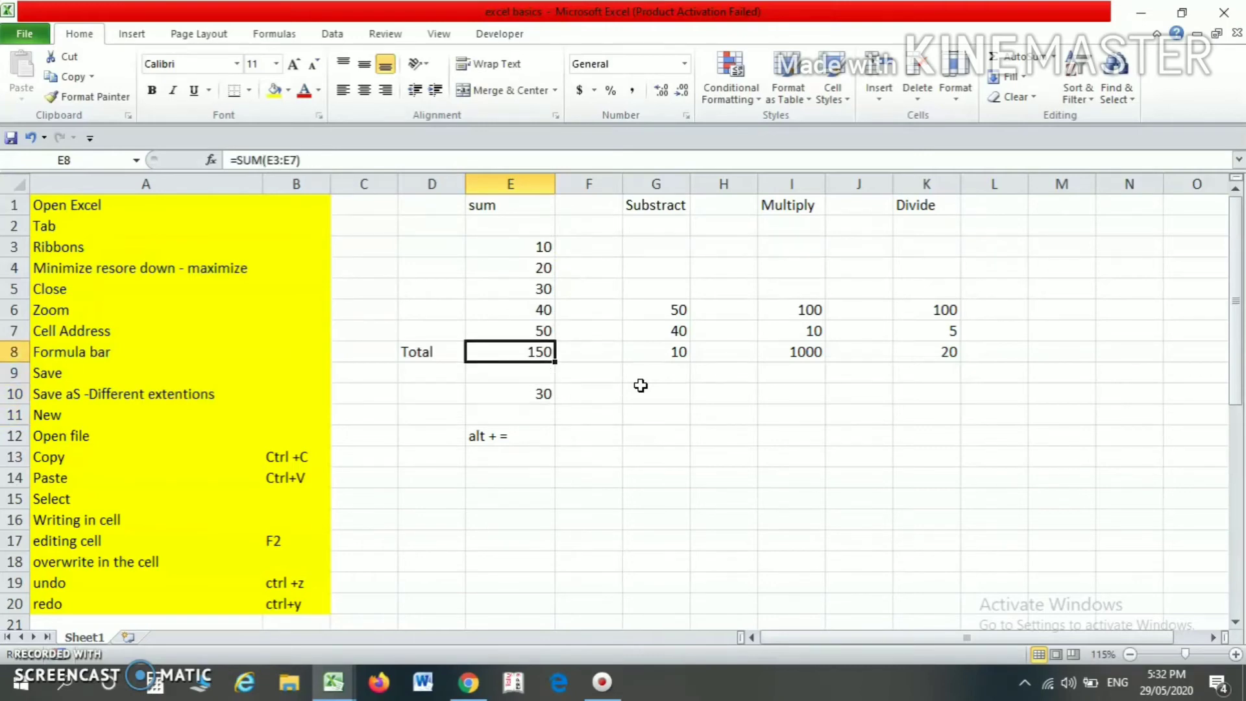
key("shift+Down")
key("shift+Down")
key("shift+Down")
key("shift+Down")
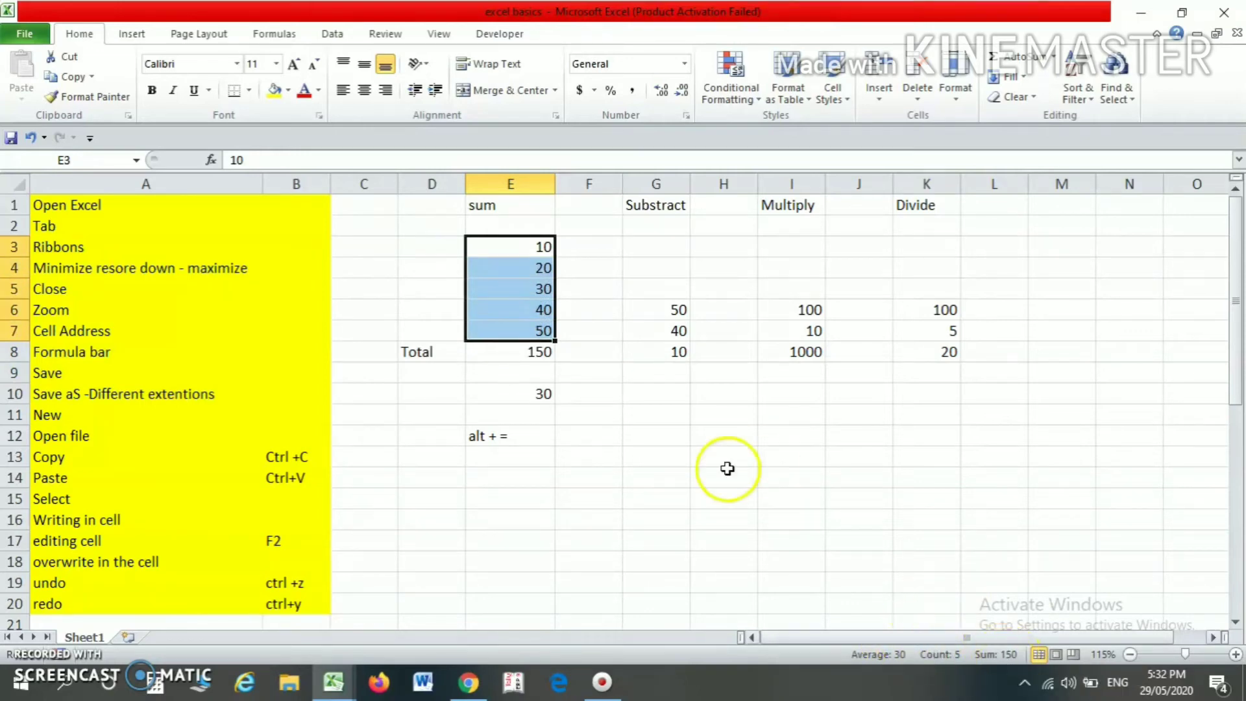
- Select the two numbers G6:G7 in the Substract column to examine their average, count and sum in the status bar
left_click(658, 428)
key("Up")
key("Up")
key("Up")
key("Up")
key("Up")
key("Up")
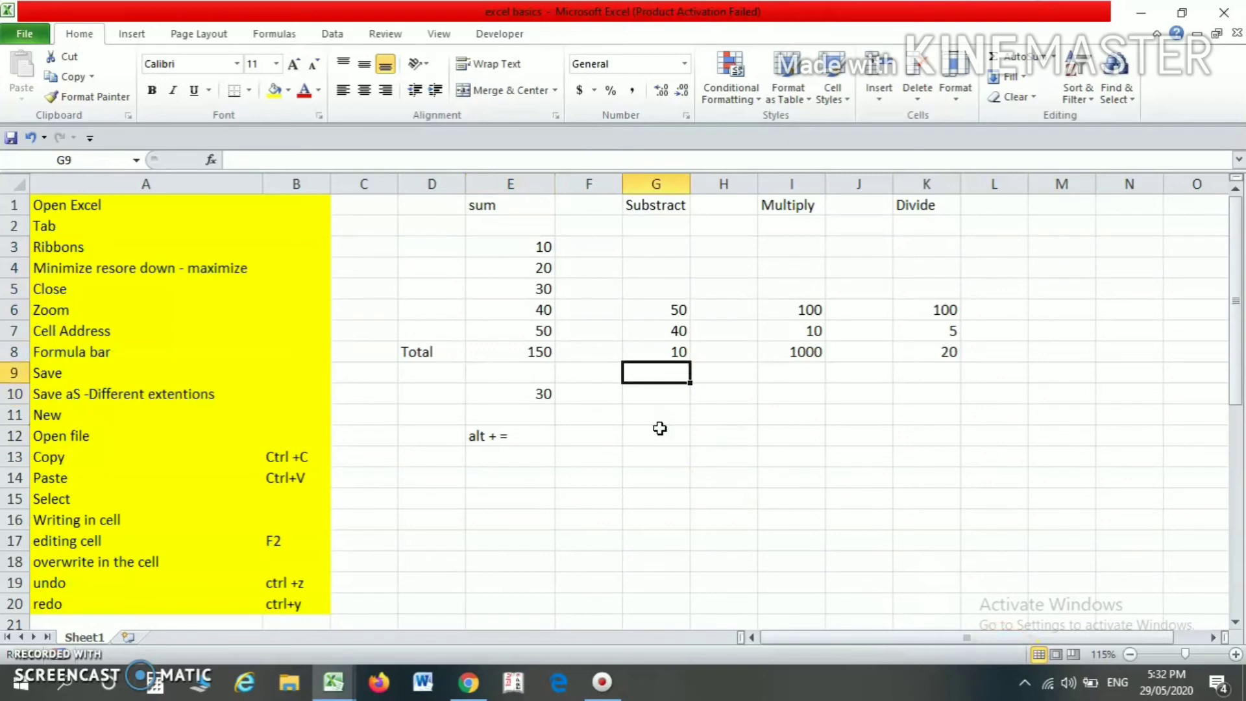
key("shift+Down")
key("shift+Down")
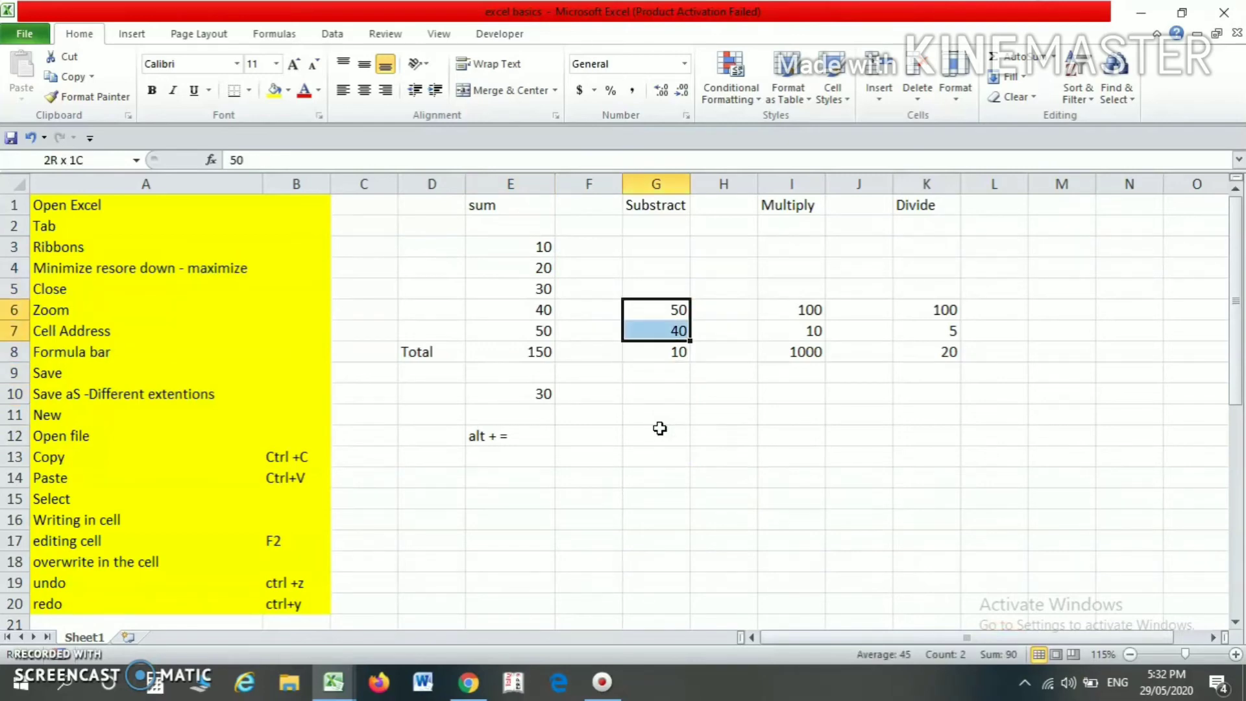
- Enter the label "average" in cell D10 beside the average result
key("Down")
key("Down")
key("Down")
key("Down")
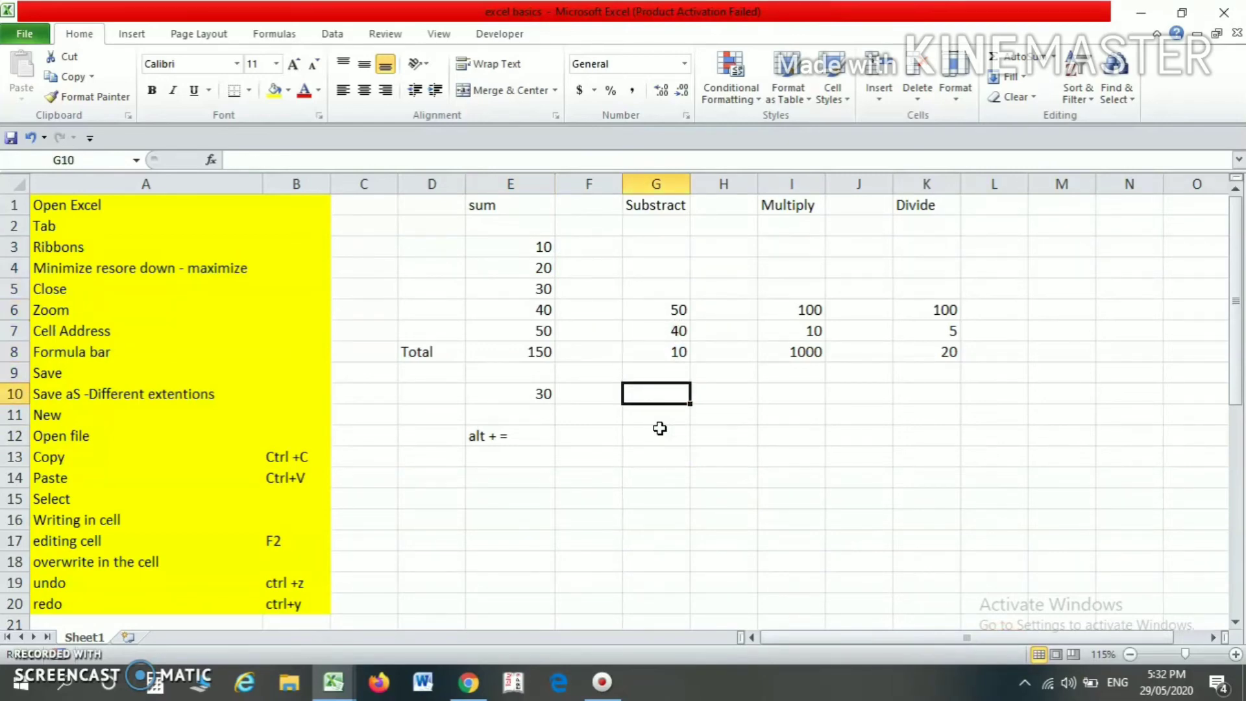
key("Up")
key("Down")
key("Down")
key("Left")
key("Left")
key("Left")
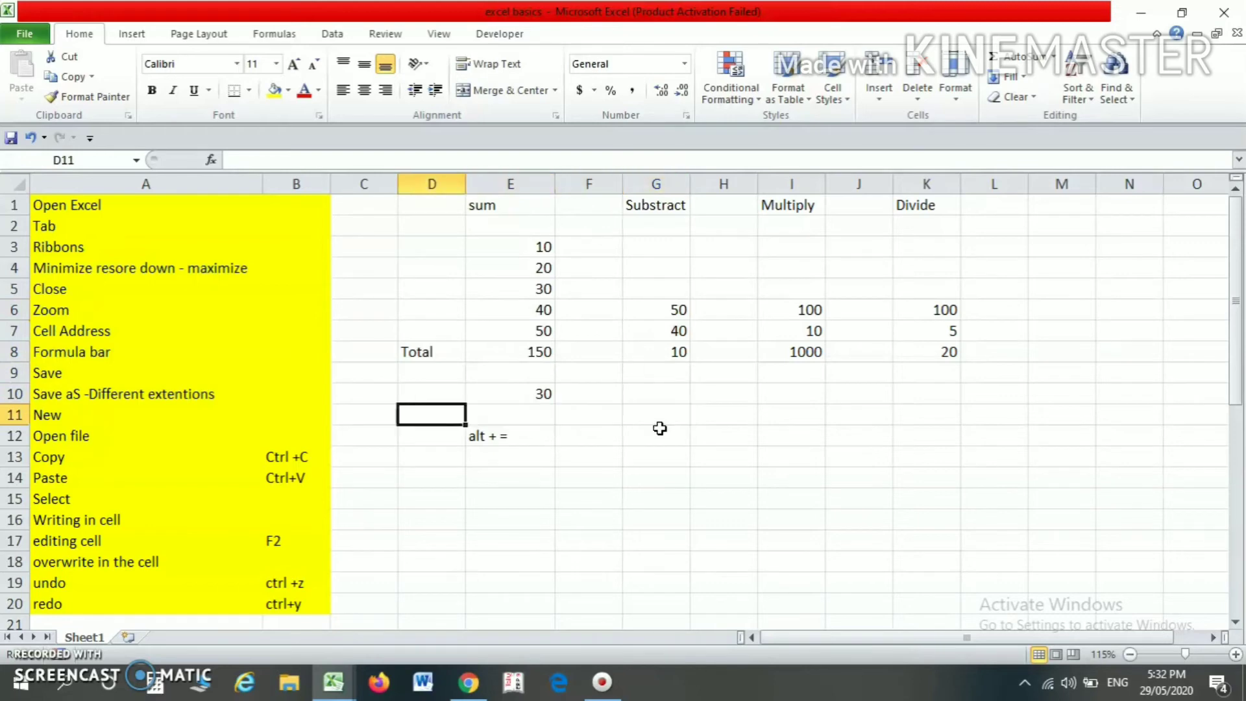
key("Up")
type("a")
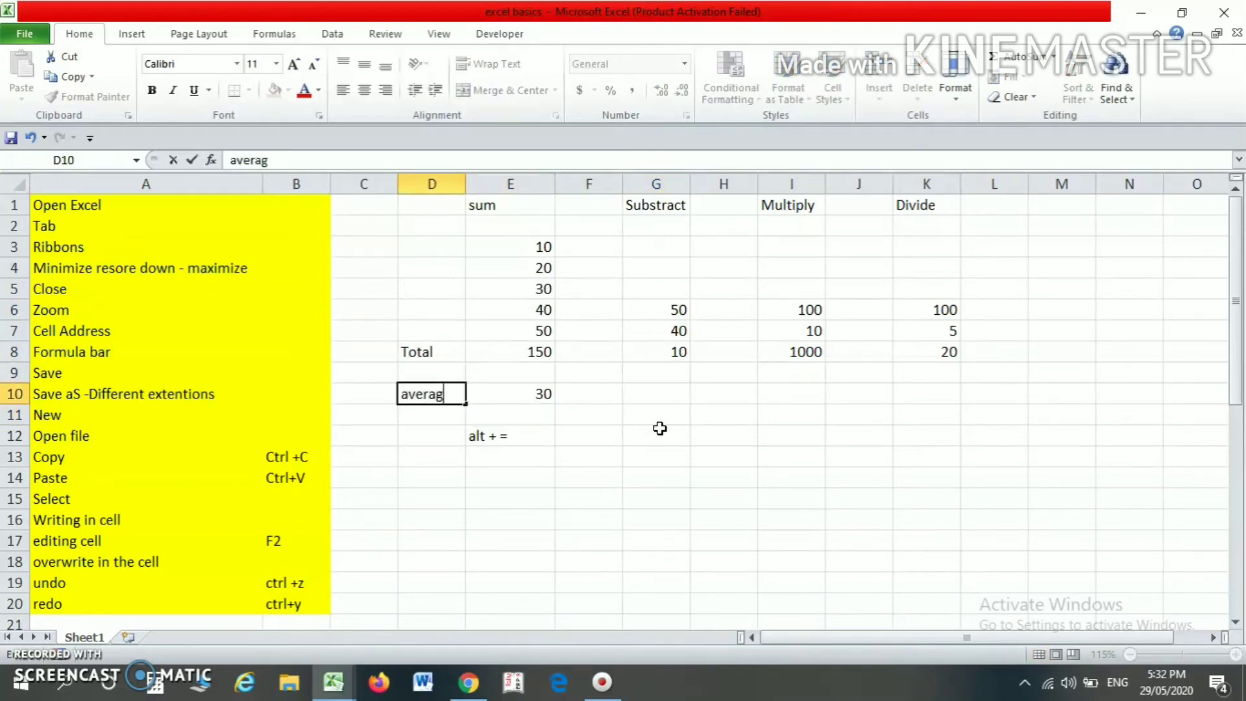
type("verage")
- Enter the label "count" in cell G12 below the Substract column
key("Right")
key("Right")
key("Right")
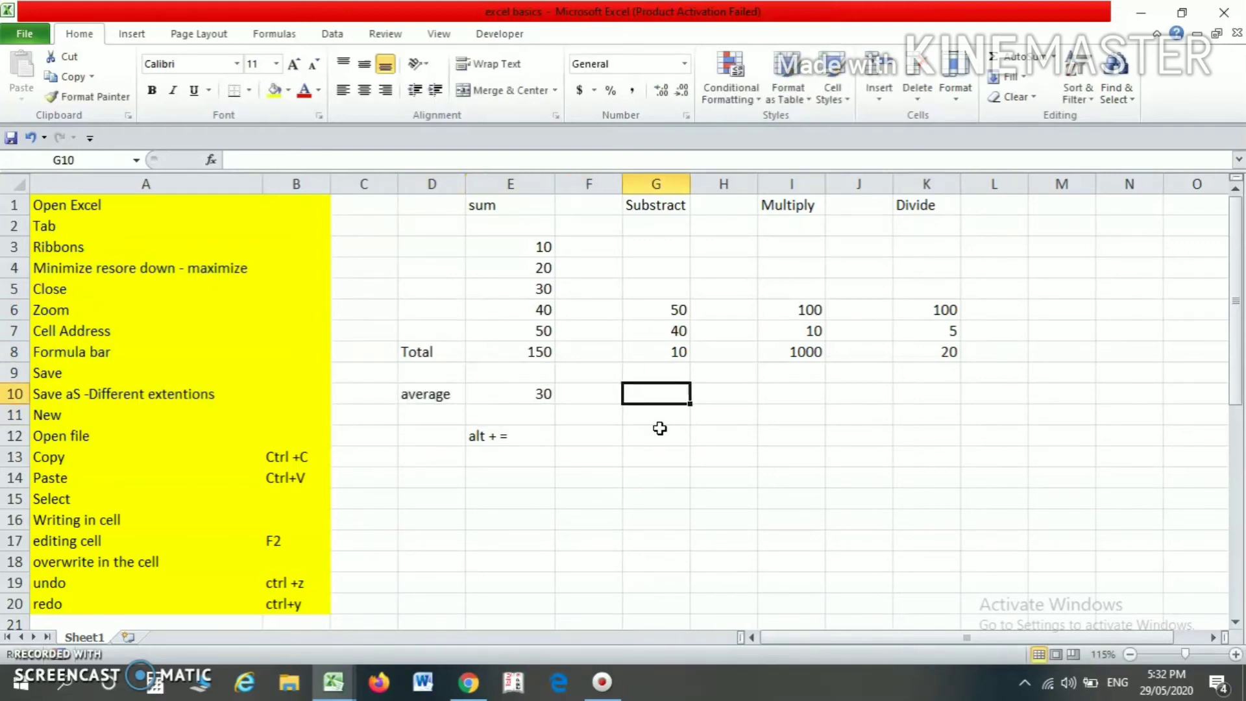
key("Down")
key("Down")
type("count")
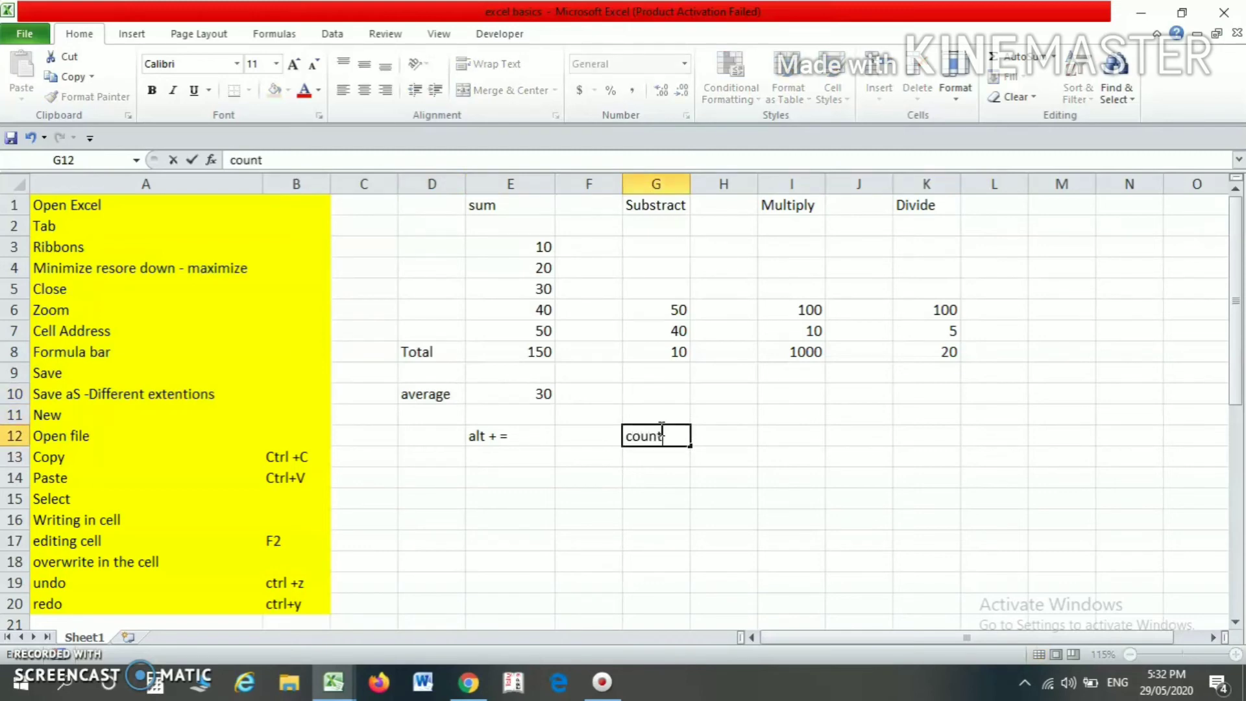
- Enter a COUNT formula in cell G10 over the range G6:G8
key("Up")
key("Down")
key("Up")
key("Up")
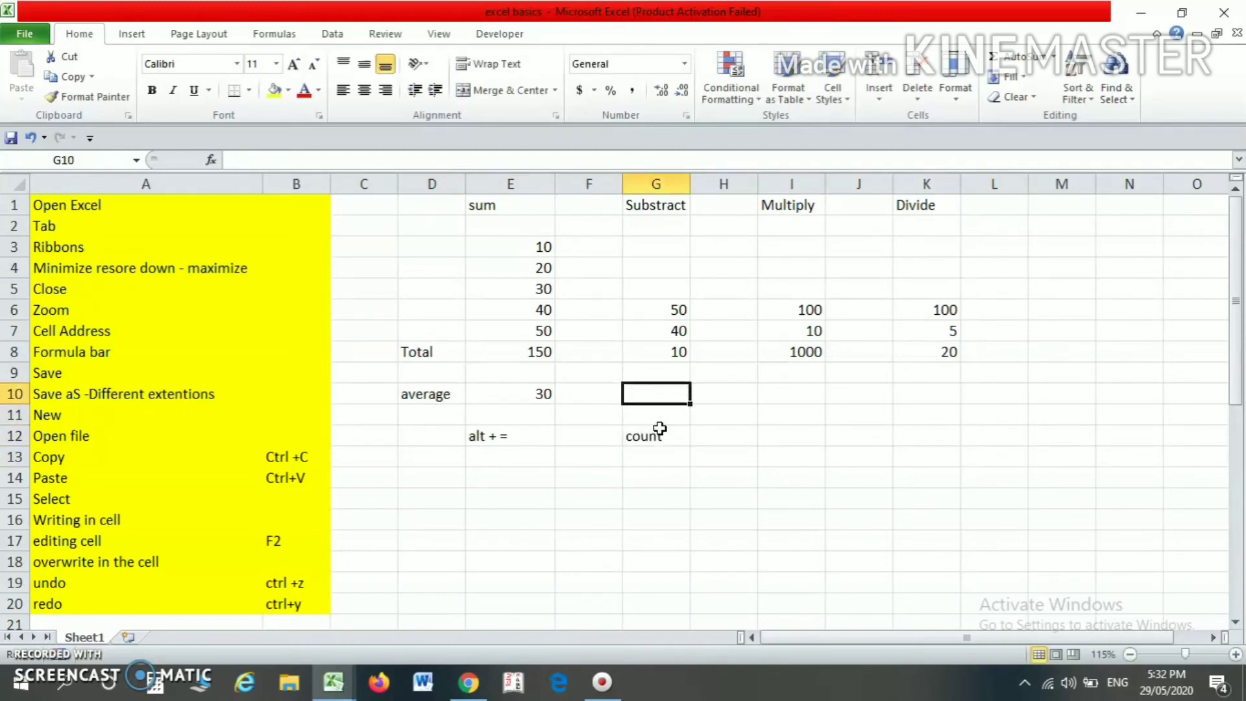
type("+")
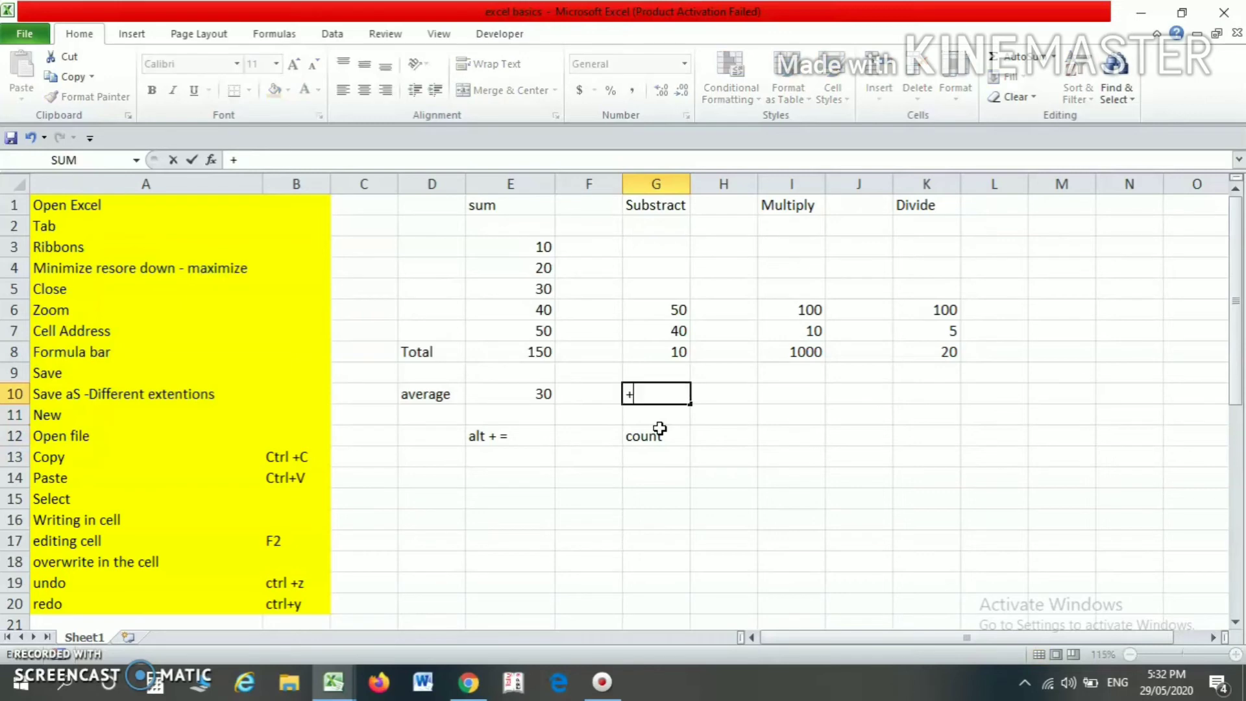
key("Escape")
type("=c")
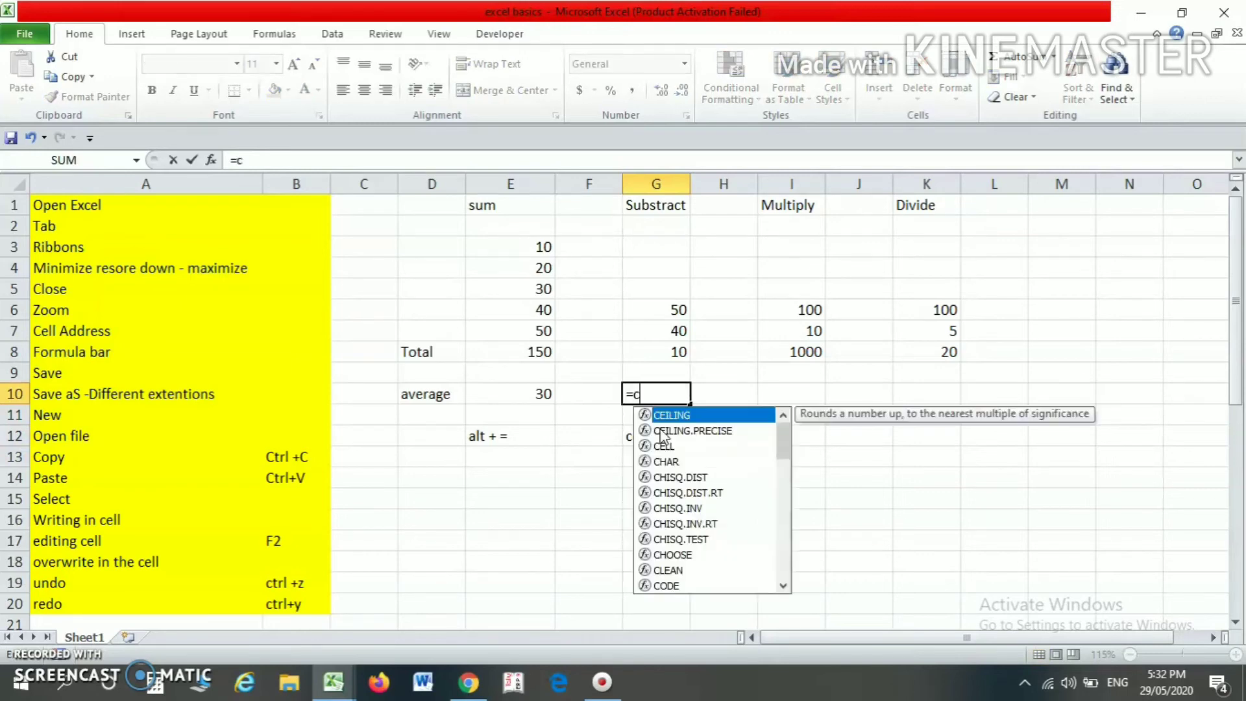
type("ount")
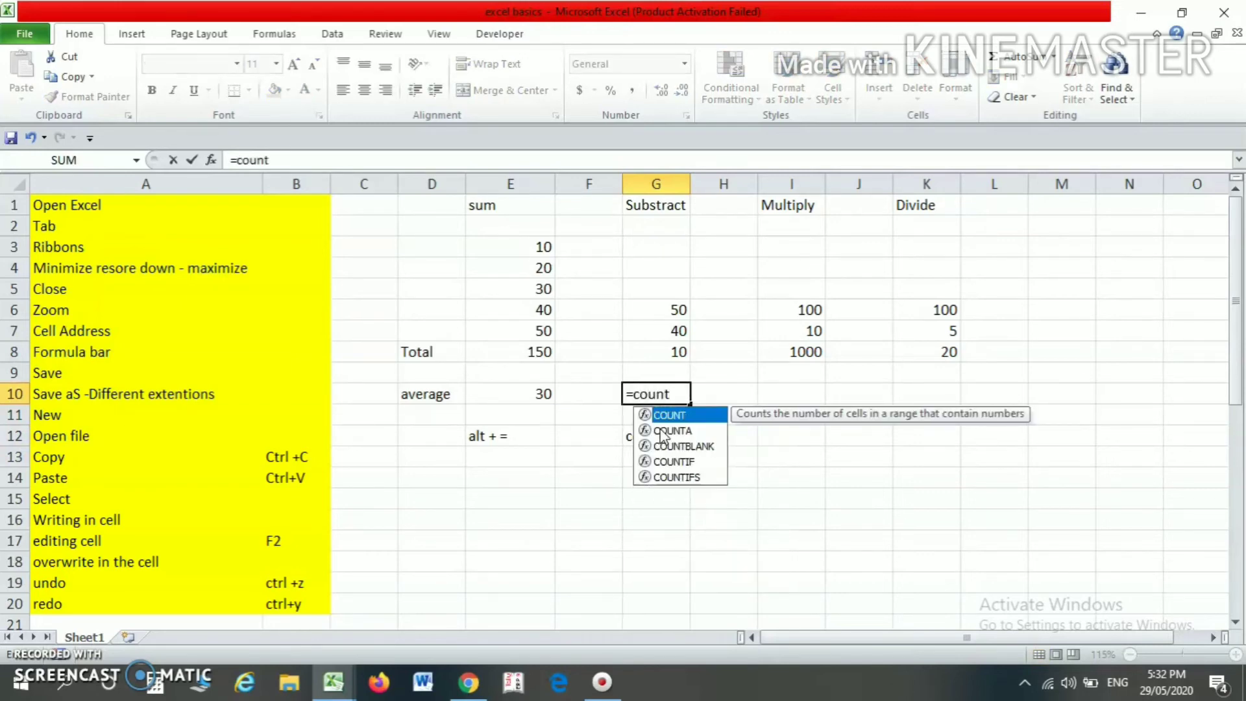
type("(")
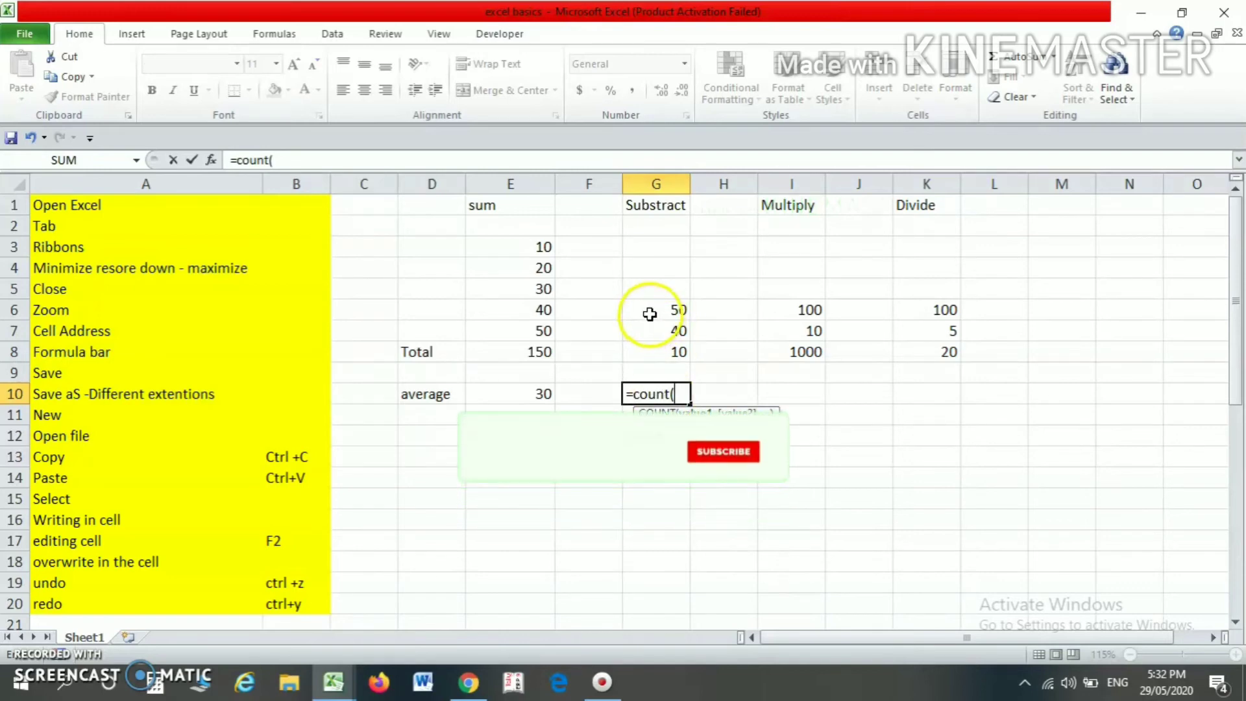
left_click_drag(650, 314, 656, 357)
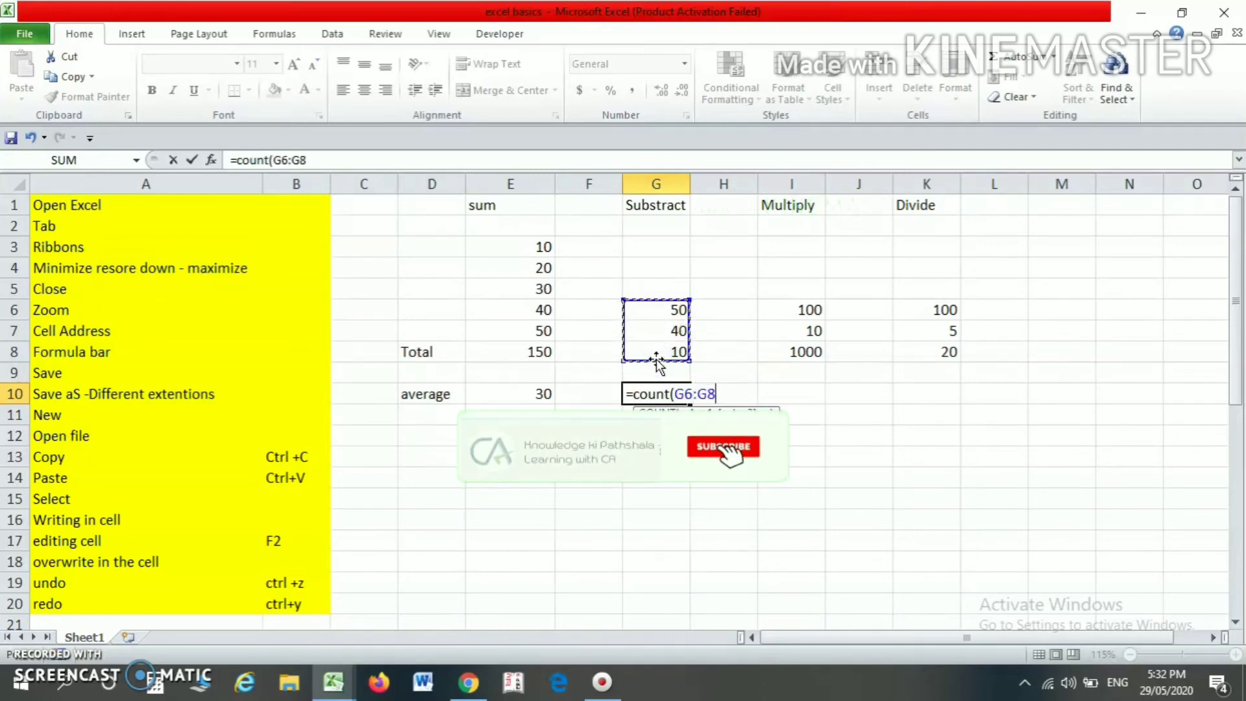
key("Return")
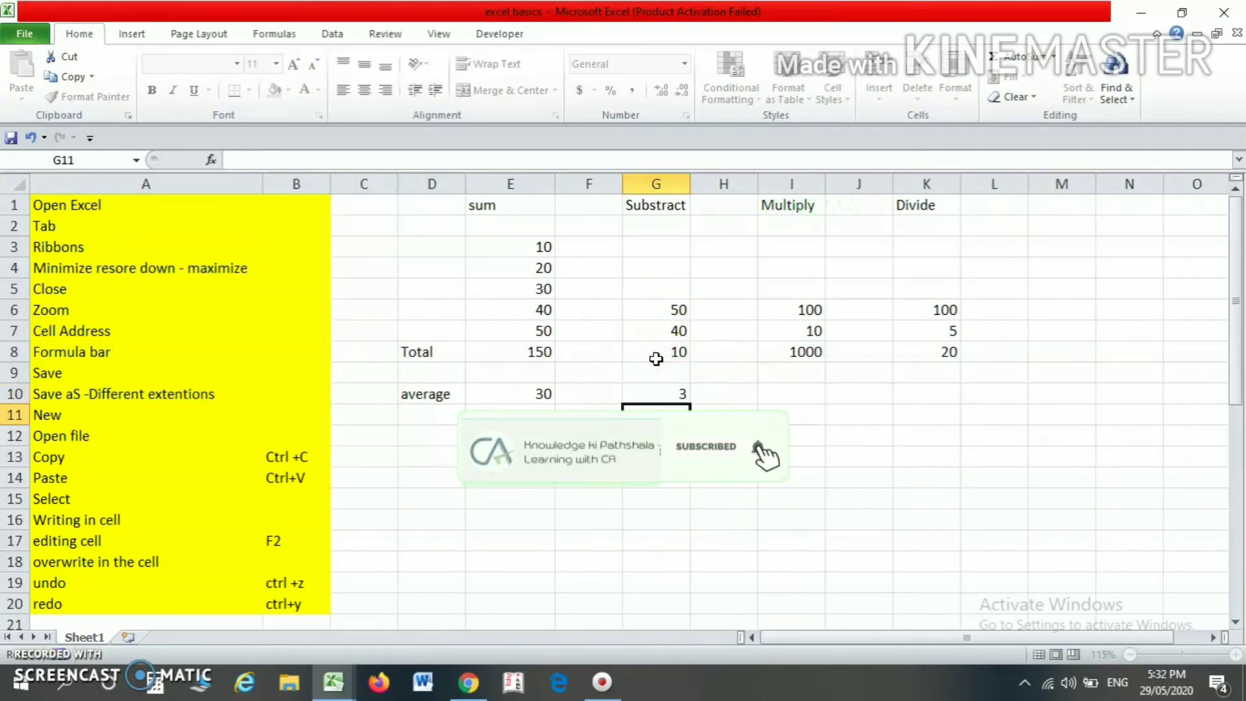
- Go through the cells G6:G8 of the Substract column to examine the values counted by the COUNT formula
left_click(653, 316)
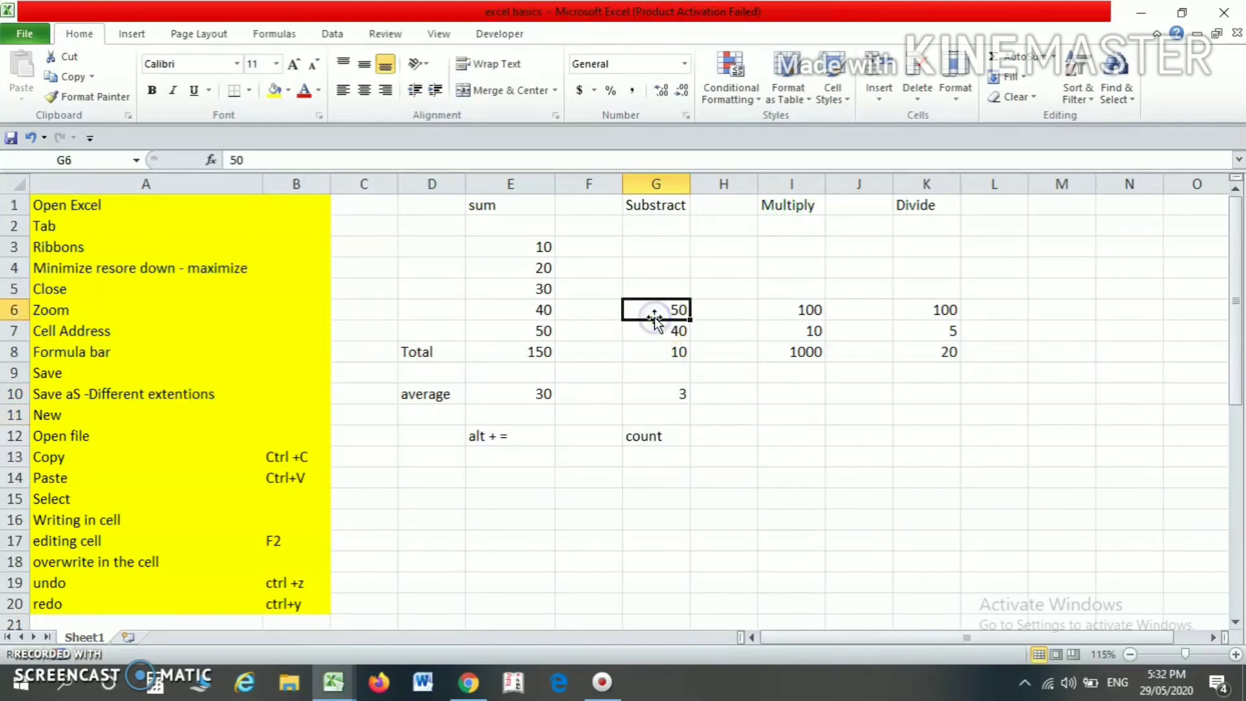
left_click_drag(654, 317, 655, 354)
key("Down")
key("Down")
key("Down")
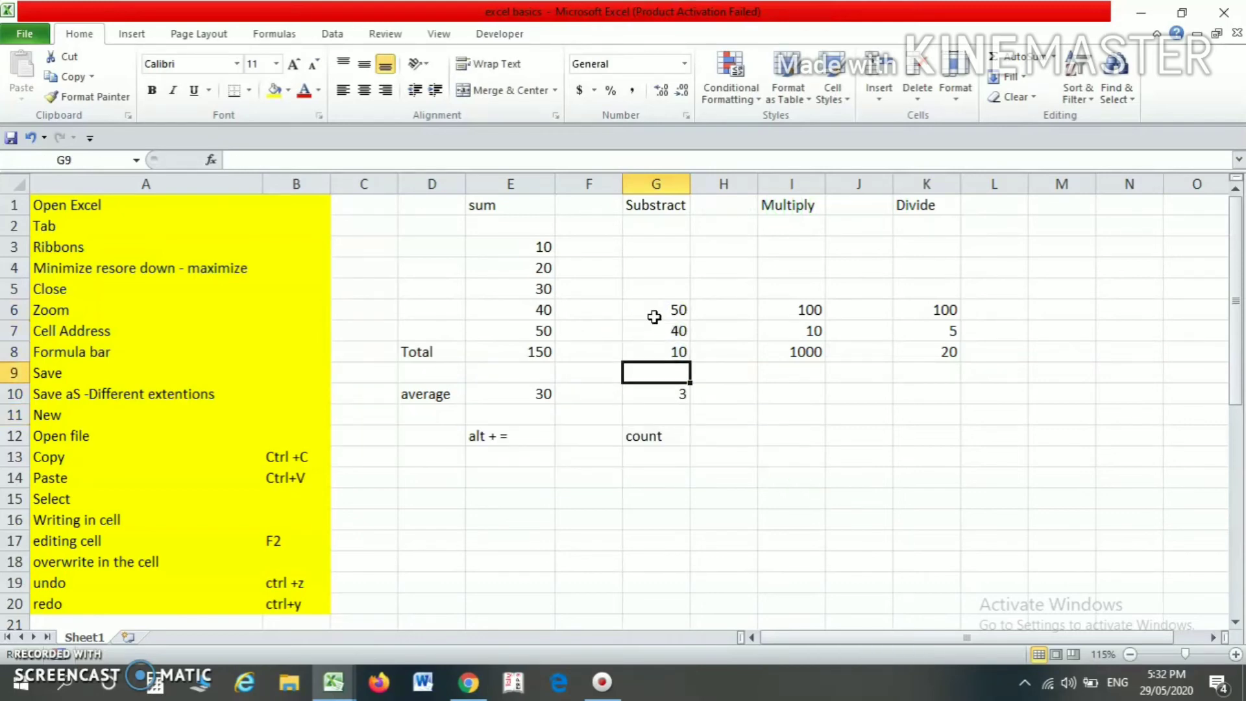
key("Down")
key("Up")
key("Up")
key("Up")
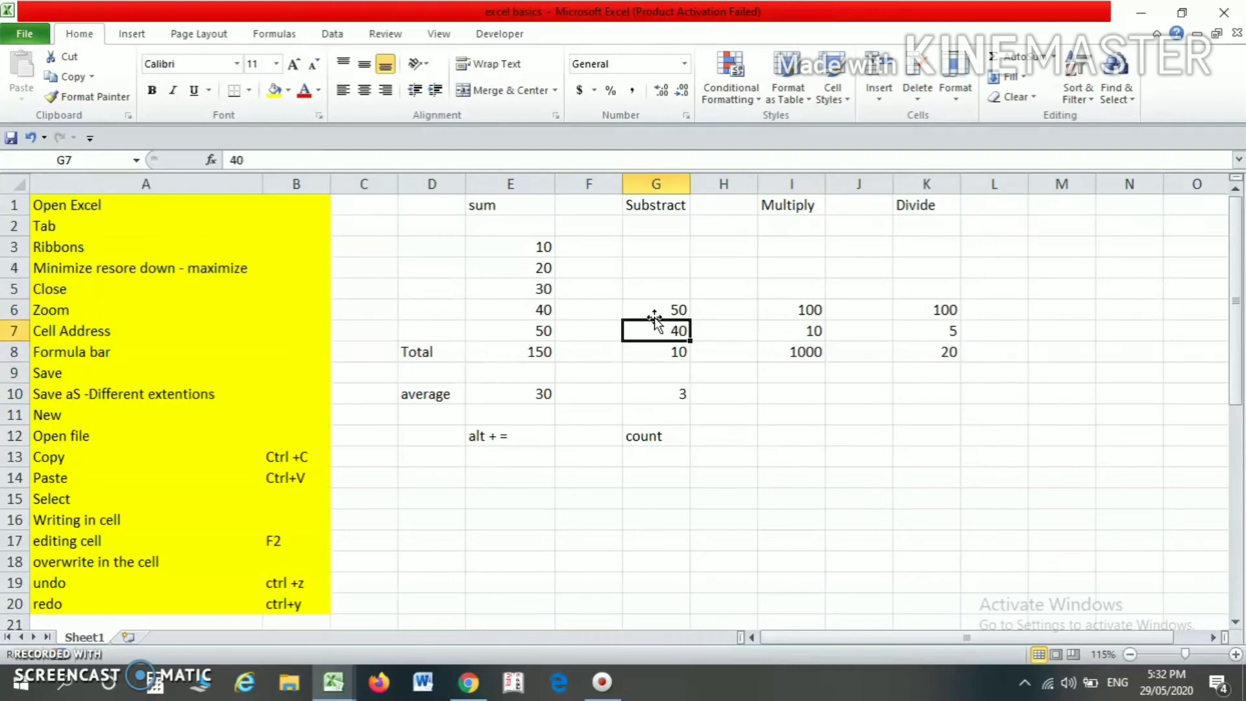
key("Down")
key("Down")
key("Down")
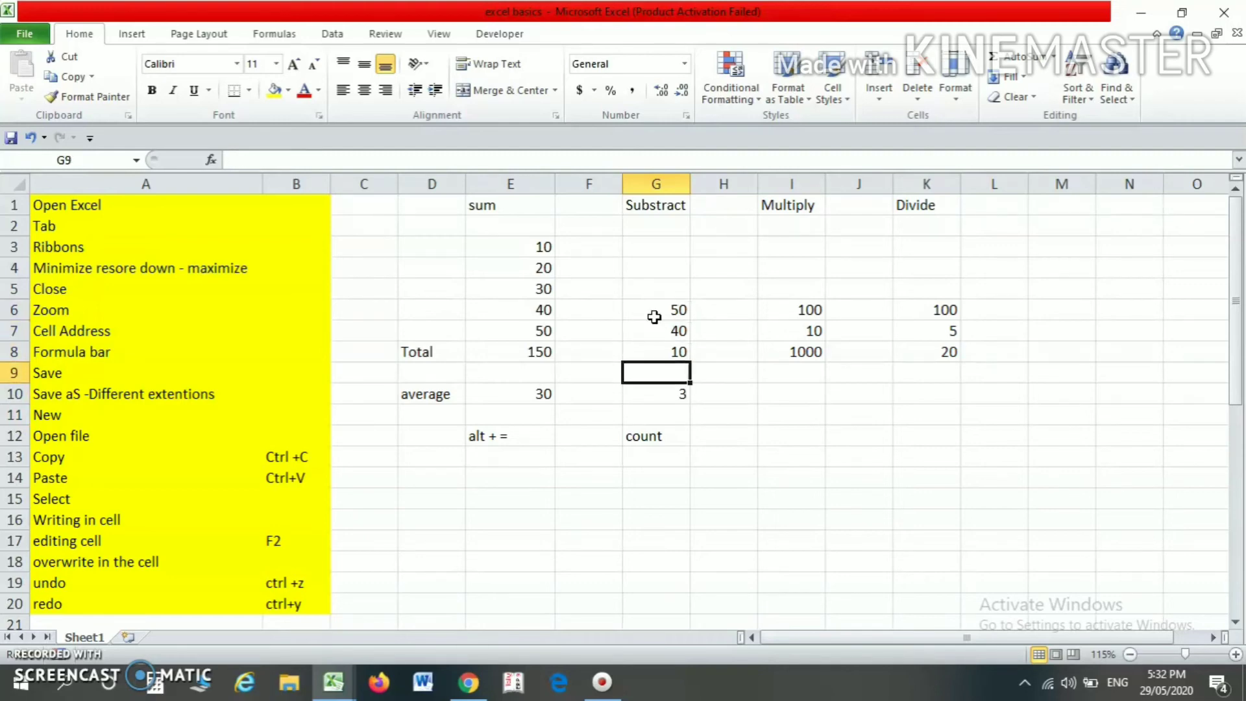
- Examine the functions offered by AutoSum, such as Max and Min, without applying one
left_click(1059, 60)
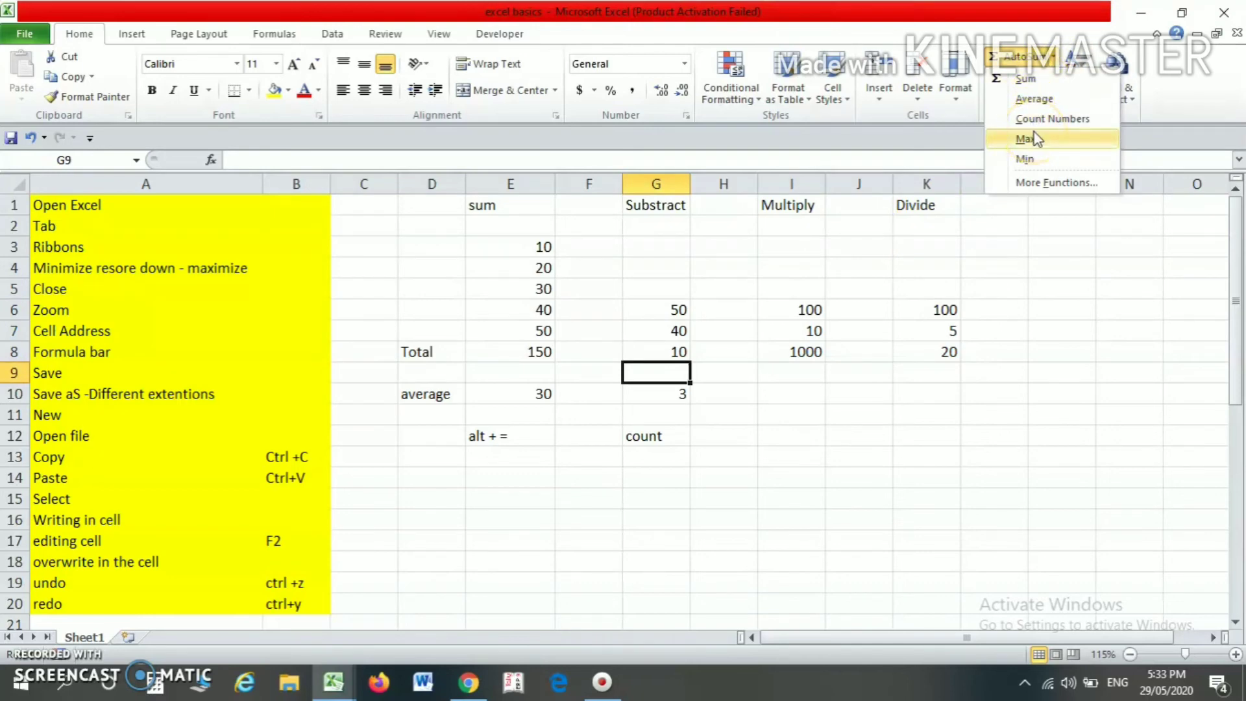
left_click(787, 391)
key("Left")
key("Left")
key("Left")
key("Left")
key("Left")
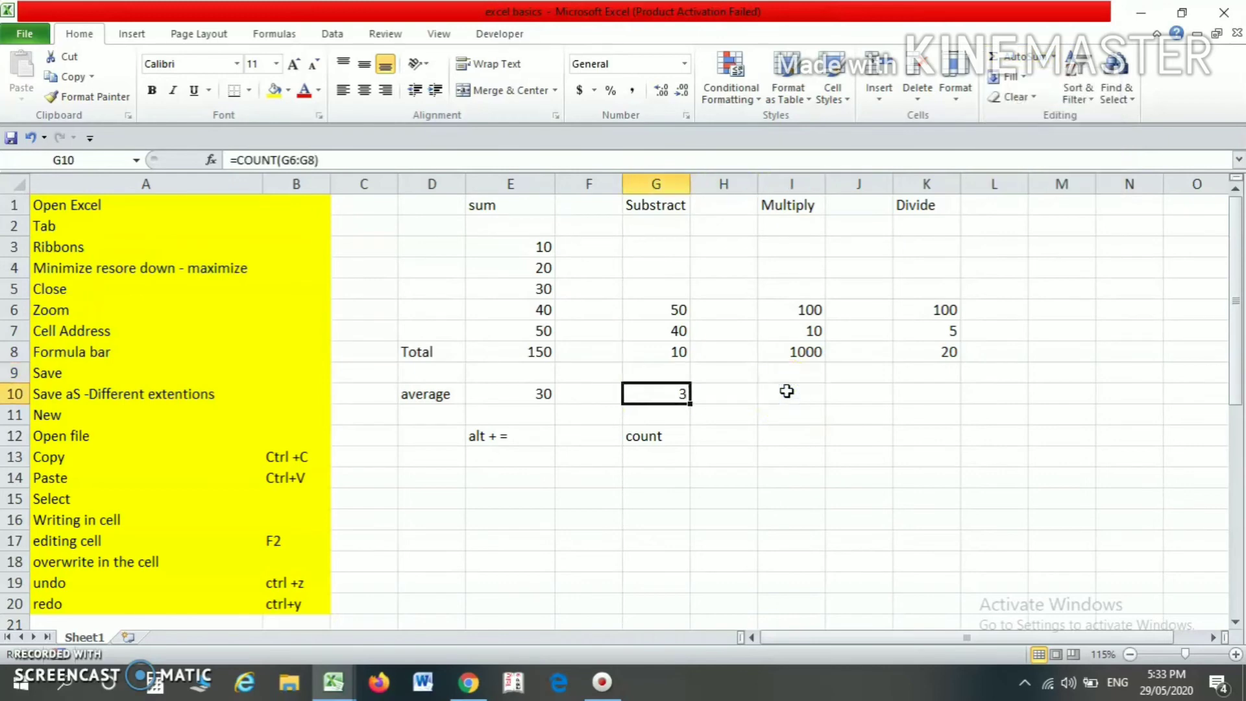
- Enter the label "max" in cell D14 below the average row
key("Up")
key("Up")
key("Up")
key("Up")
key("Up")
key("Down")
key("Down")
key("Down")
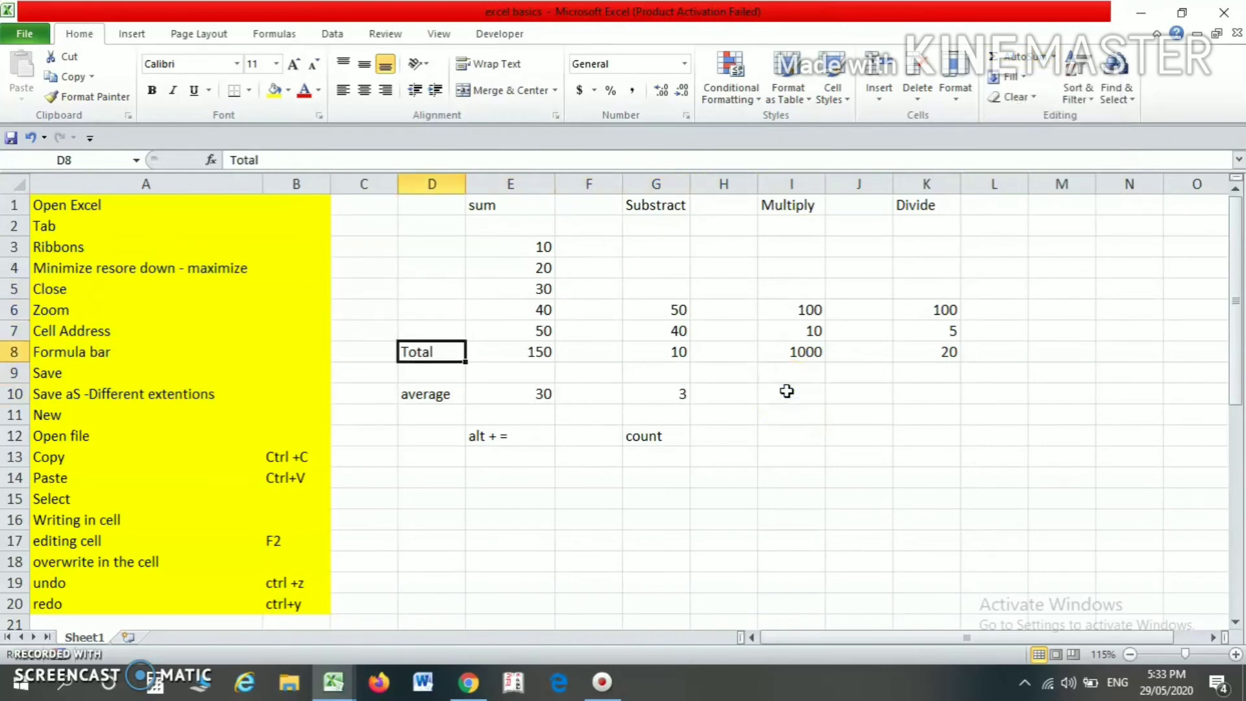
key("Right")
key("Down")
key("Down")
key("Down")
key("Down")
key("Down")
key("Down")
key("Left")
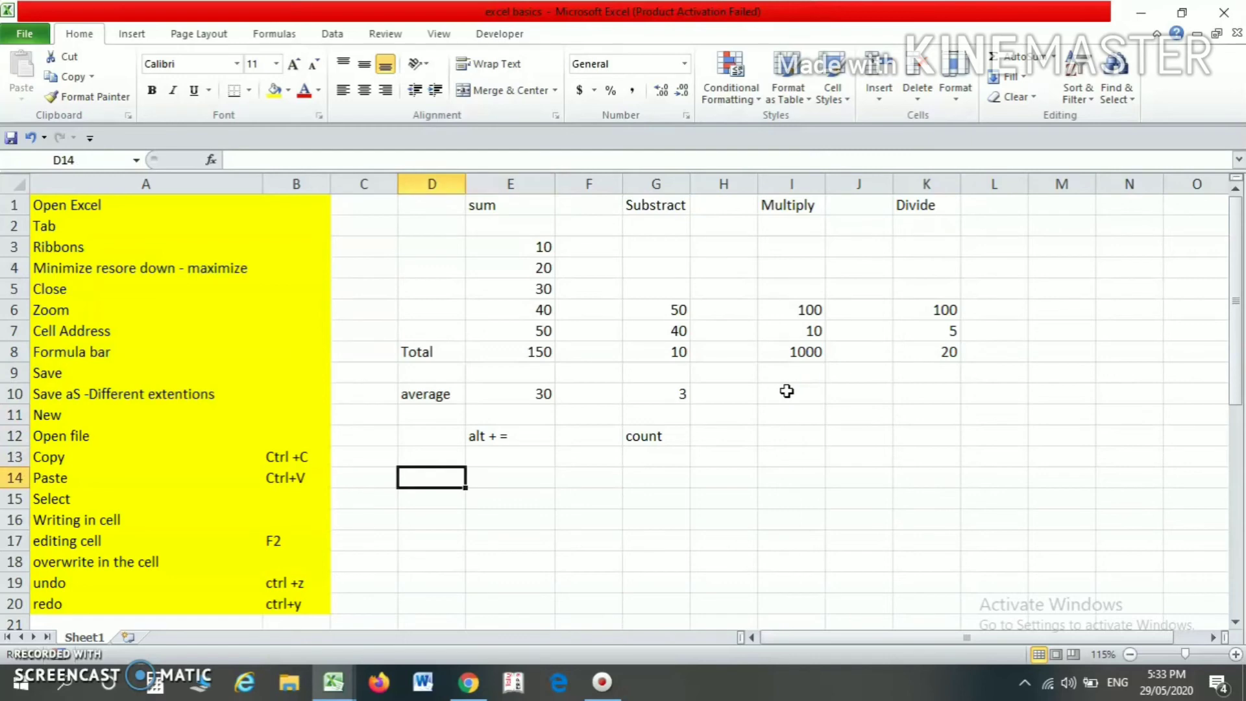
type("max")
key("Tab")
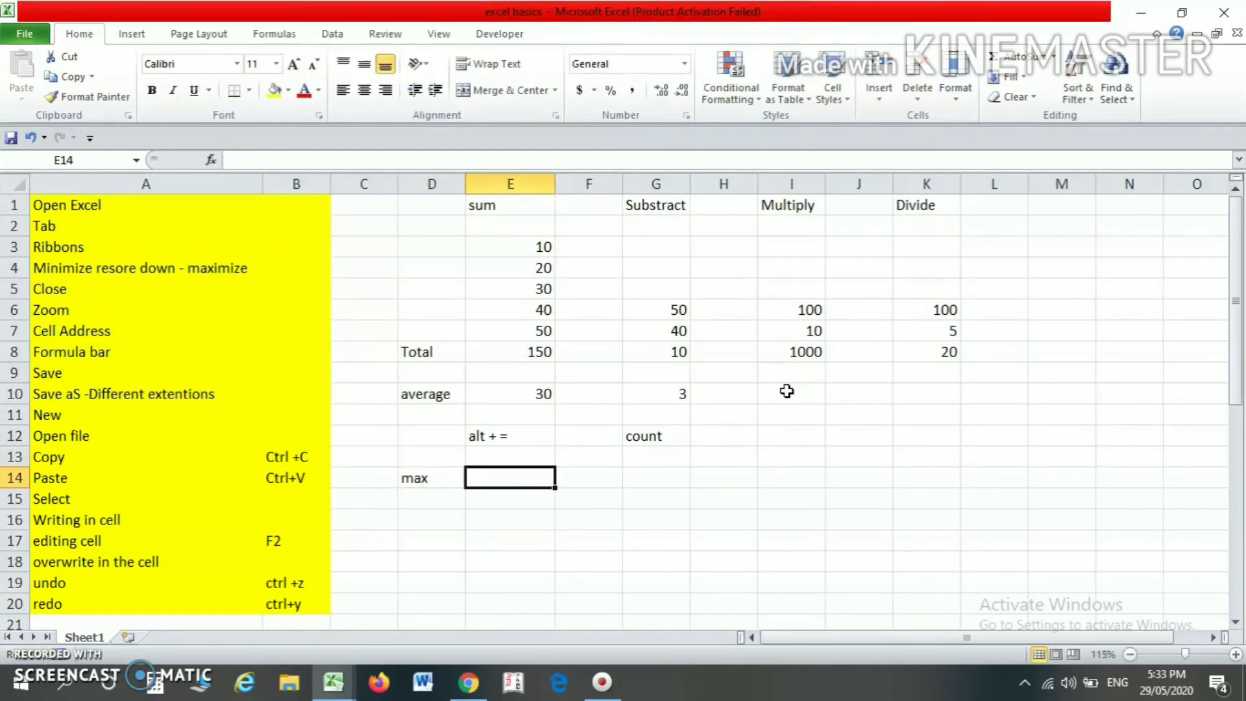
- Enter the formula =max(E3:E7) in cell E14 and compare its result with the number in E7
type("=")
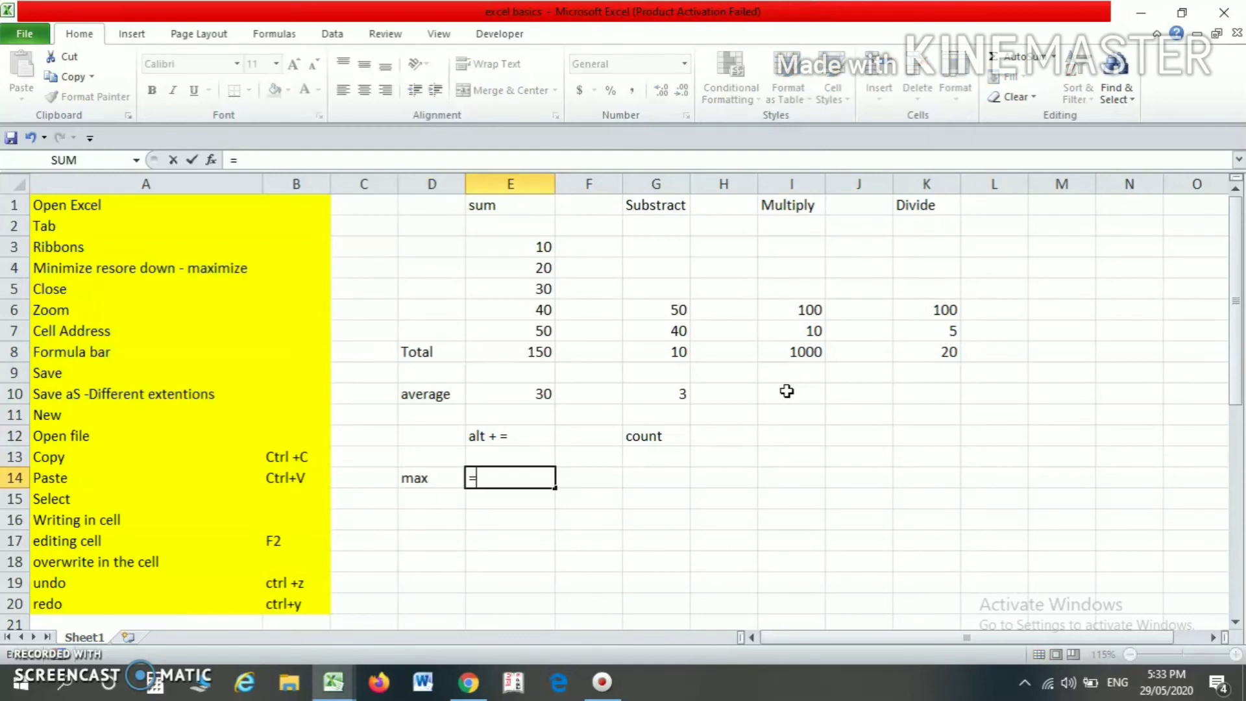
type("max")
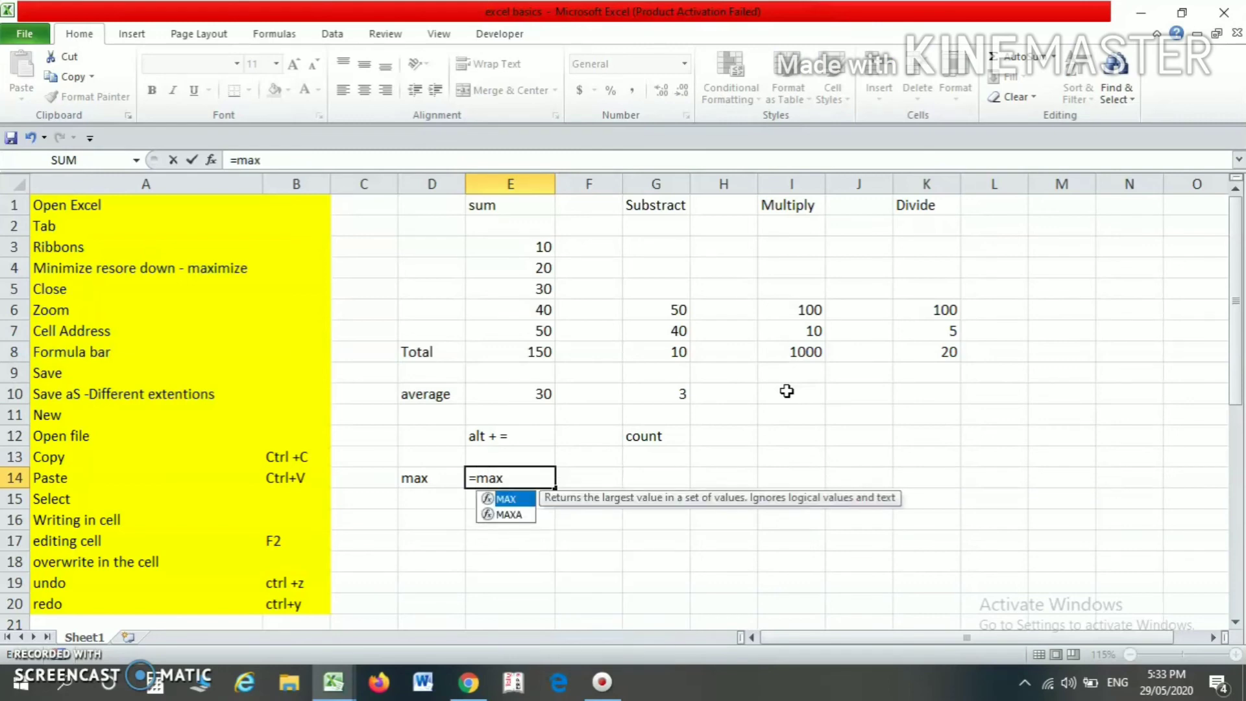
type("(")
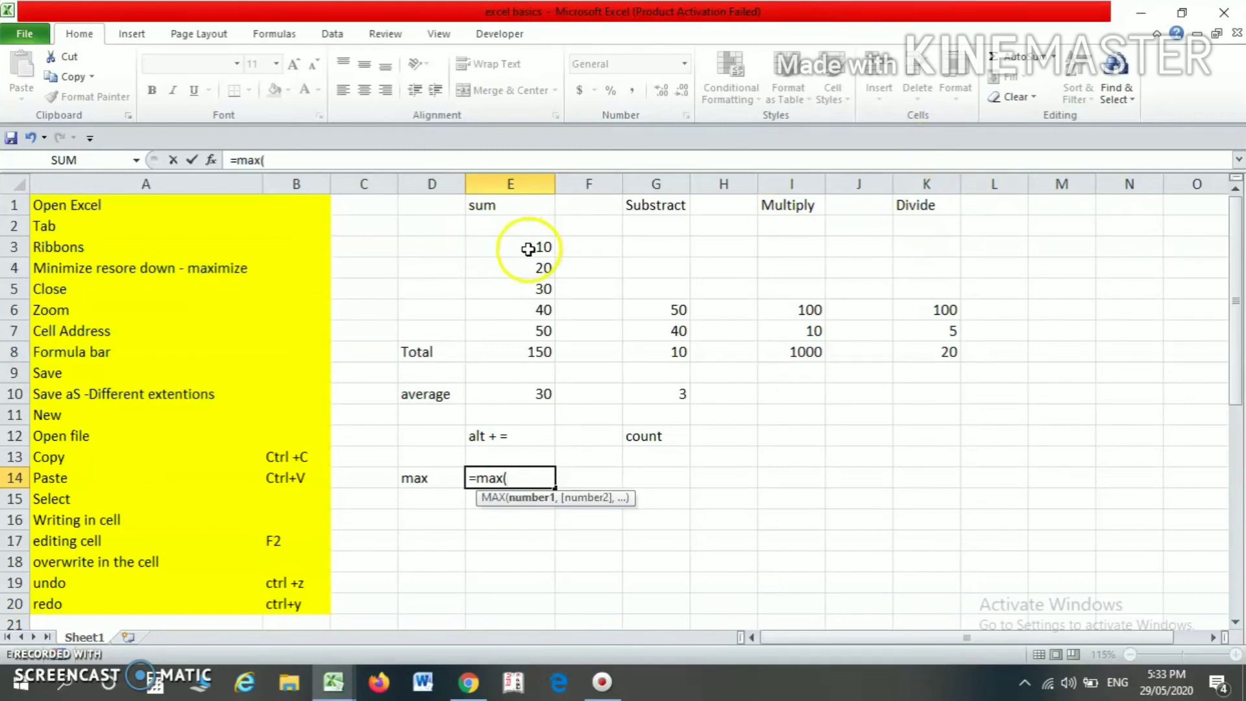
left_click_drag(536, 246, 532, 333)
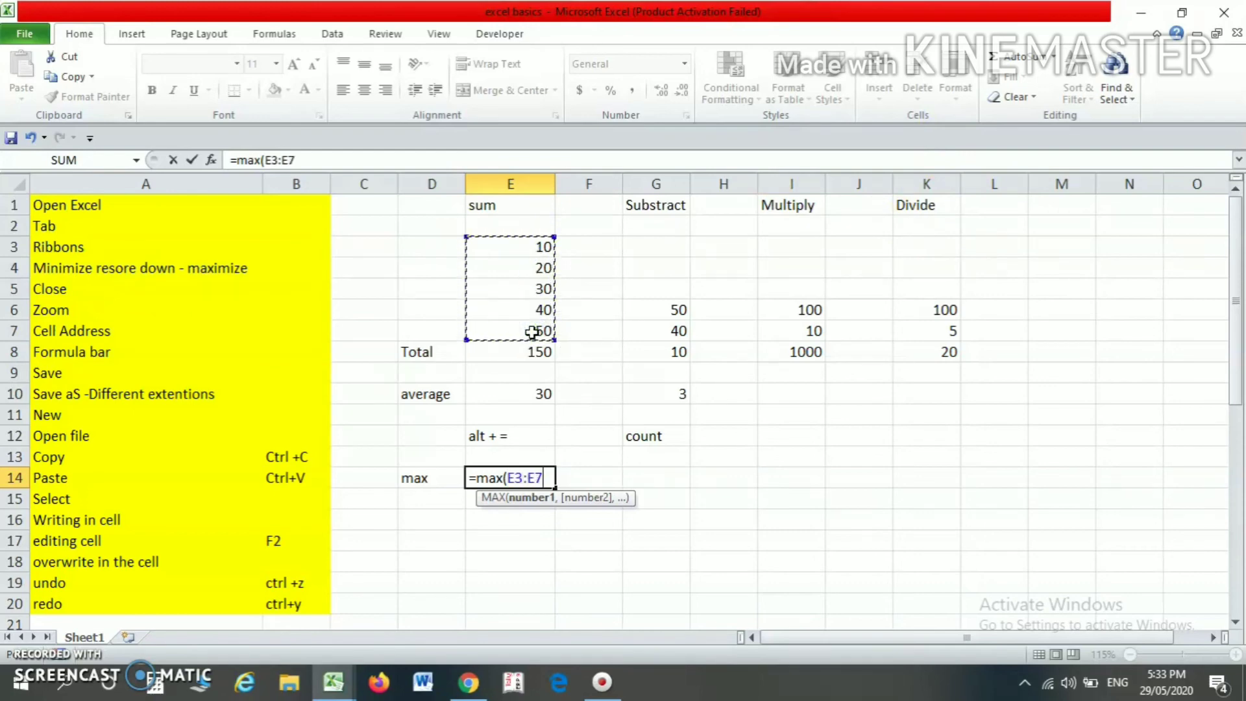
type(")")
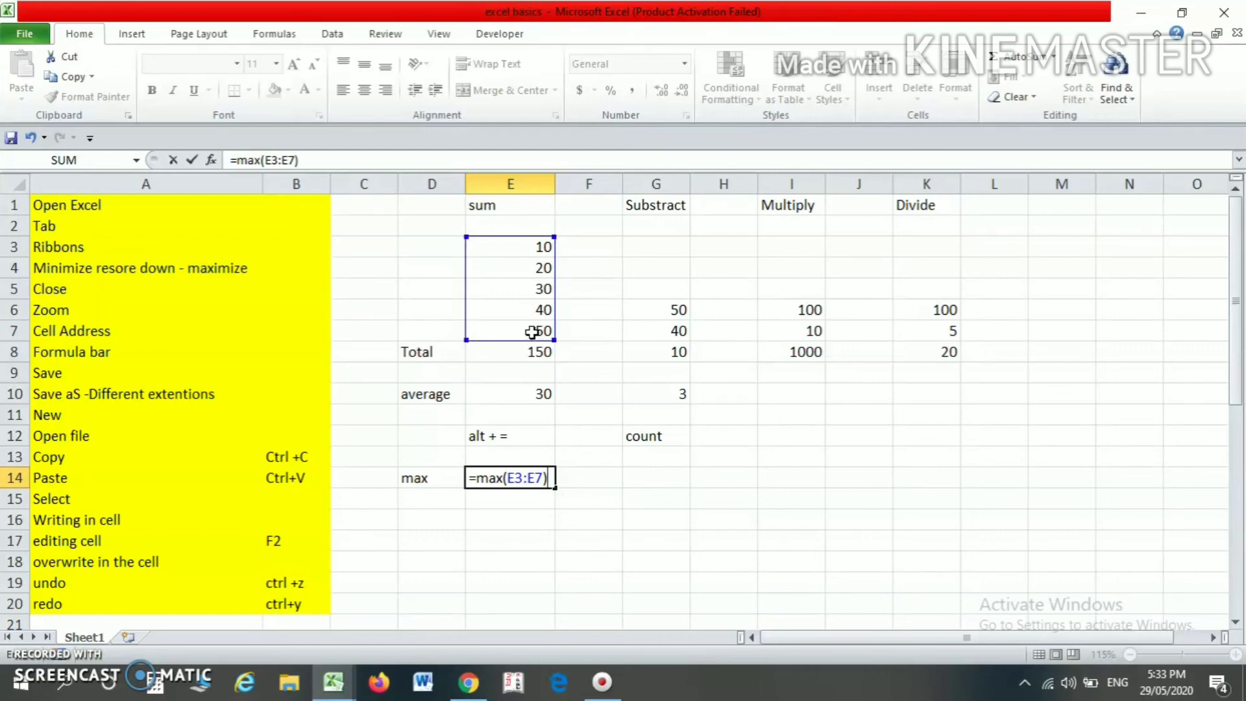
key("Return")
left_click(504, 479)
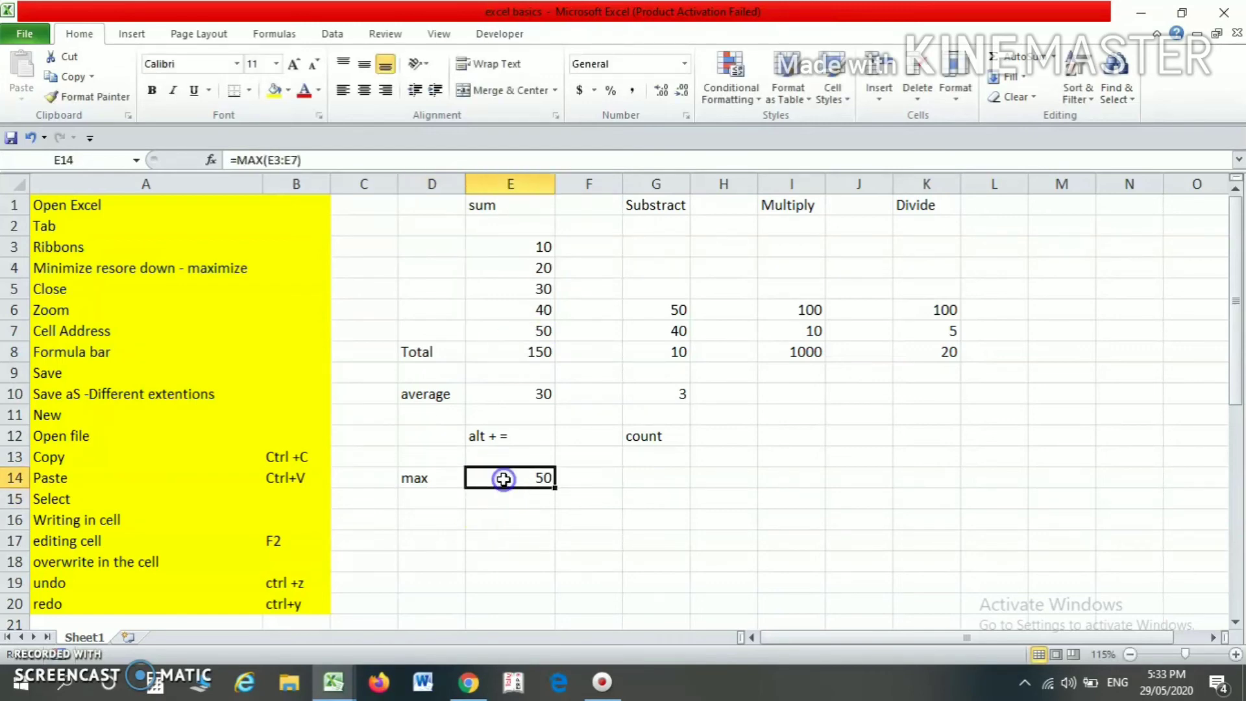
left_click(544, 331)
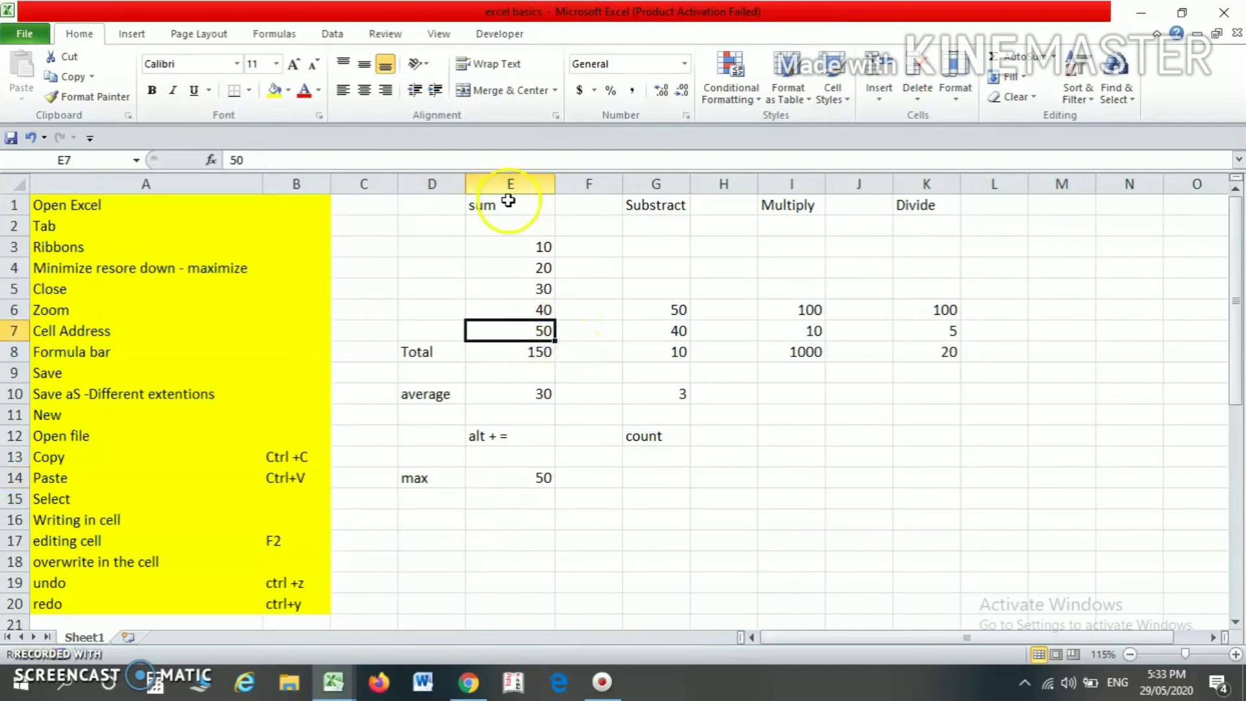
- Enter the label "Min" in cell D16 below the max row
left_click(441, 525)
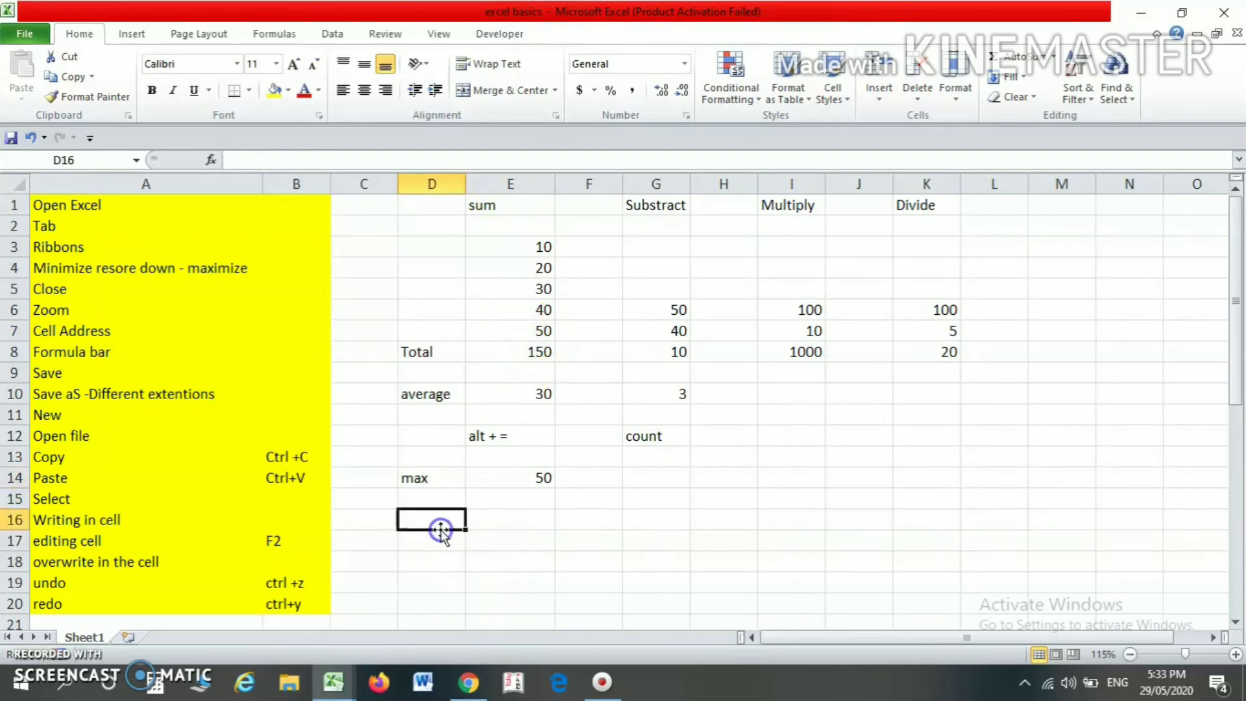
type("Min")
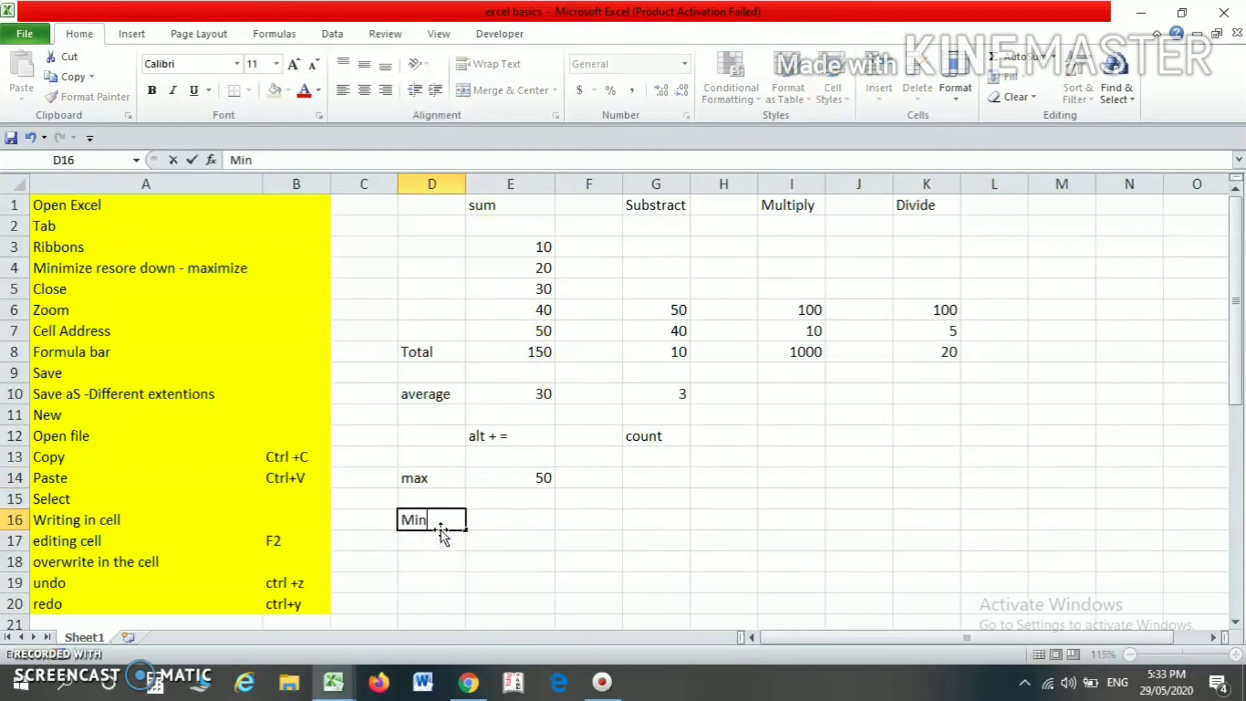
key("Tab")
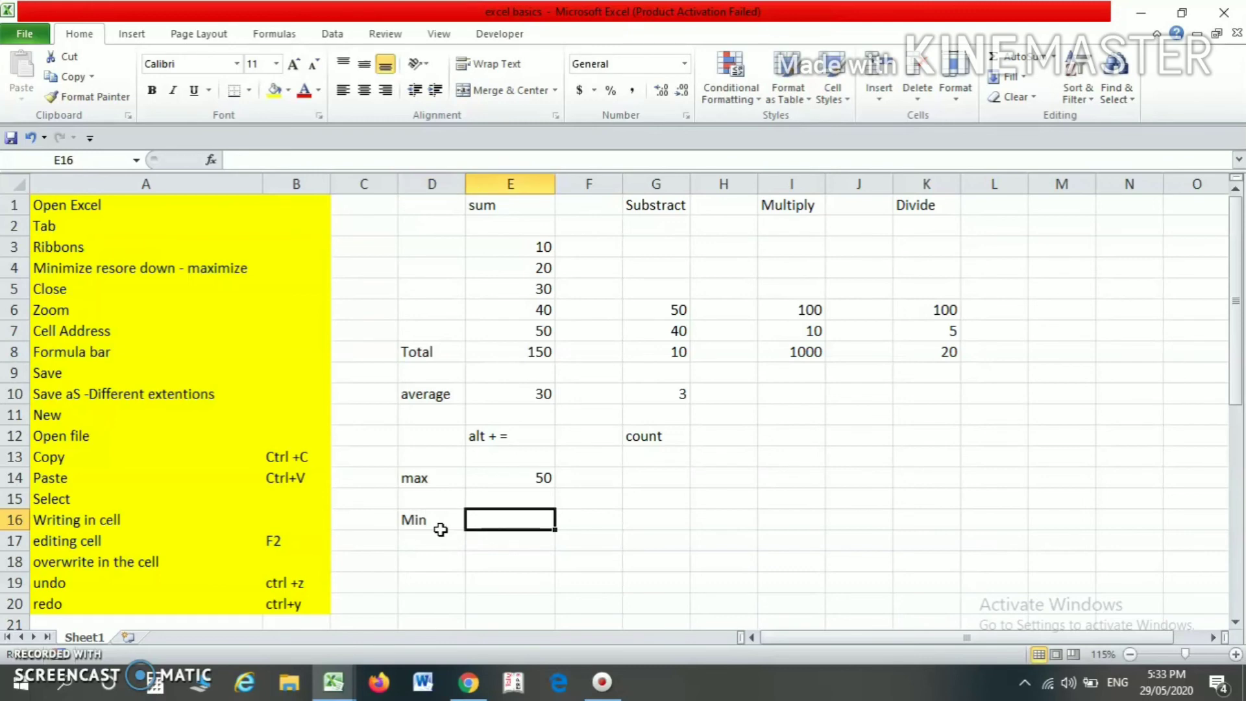
- Enter the formula =min(E3:E7) in cell E16 and compare its result with the numbers in E3 to E7
type("=m")
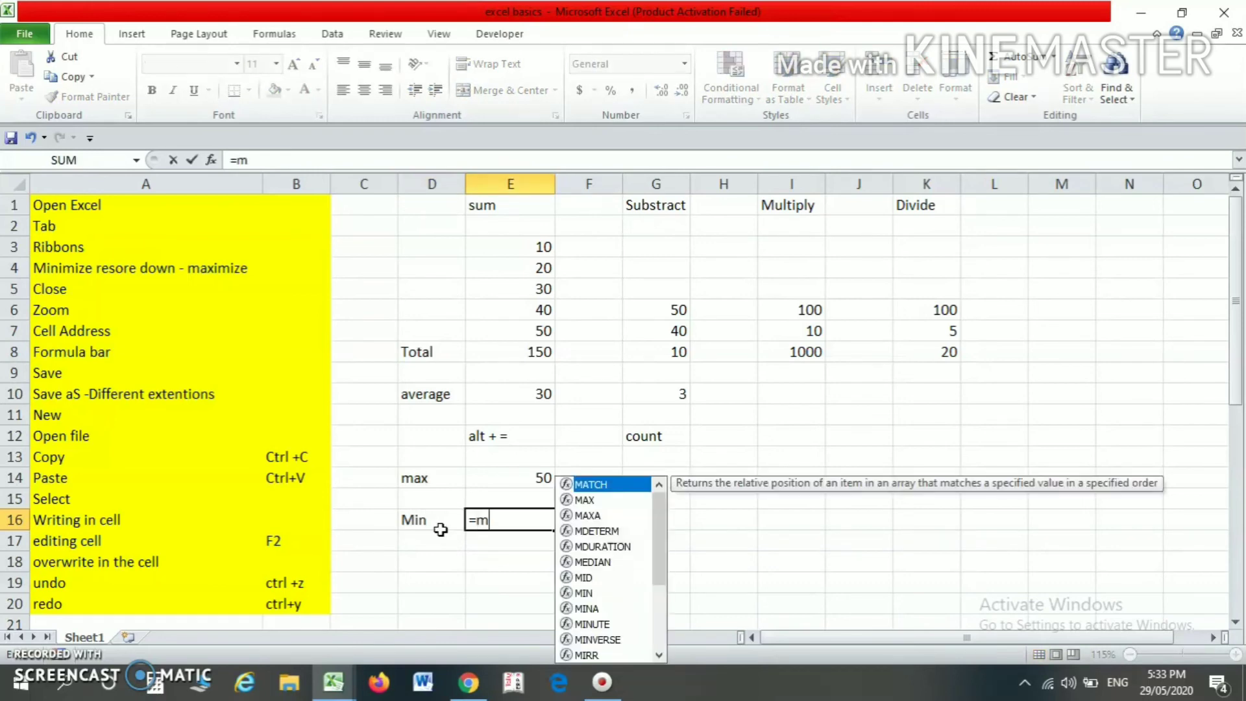
type("in(")
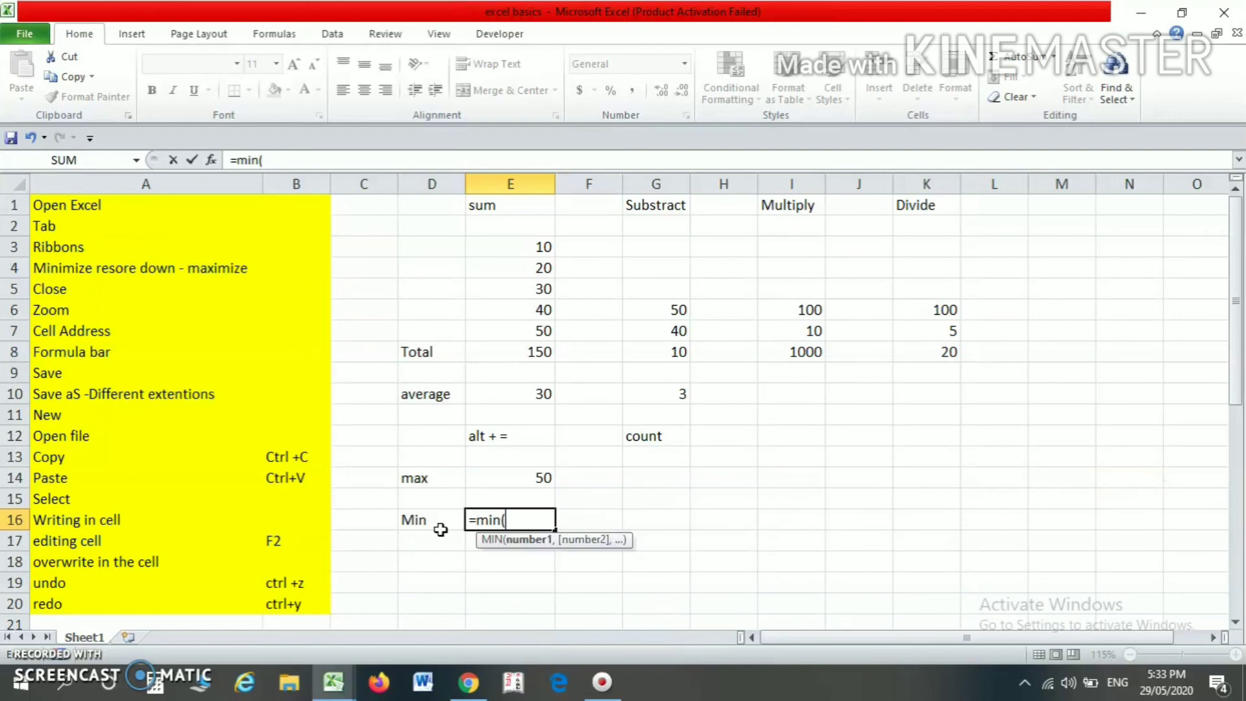
left_click_drag(505, 247, 510, 325)
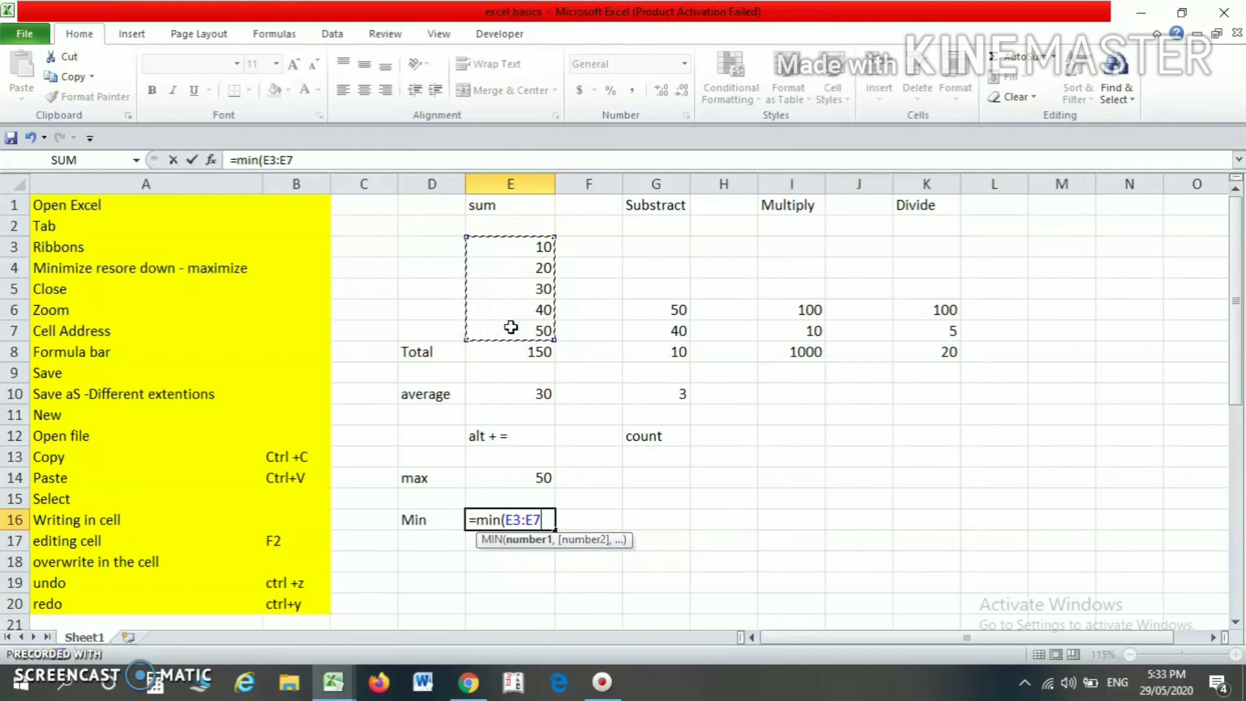
type(")")
key("Return")
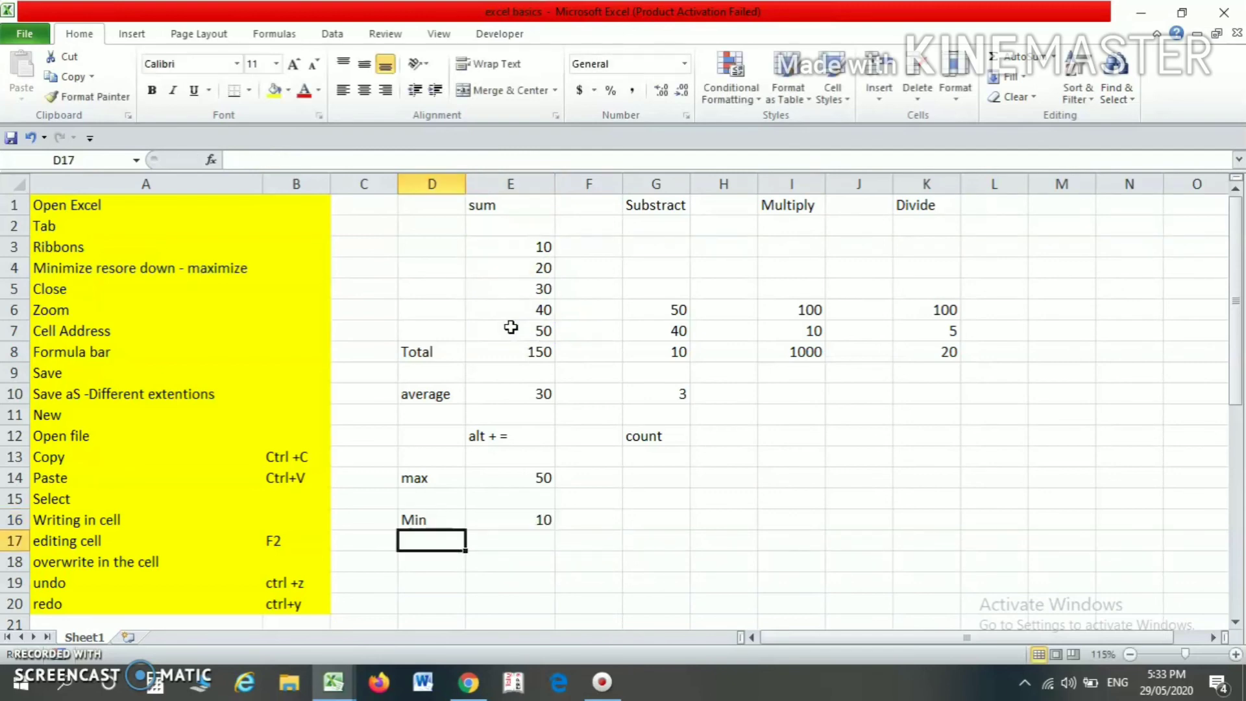
left_click(499, 521)
left_click(531, 247)
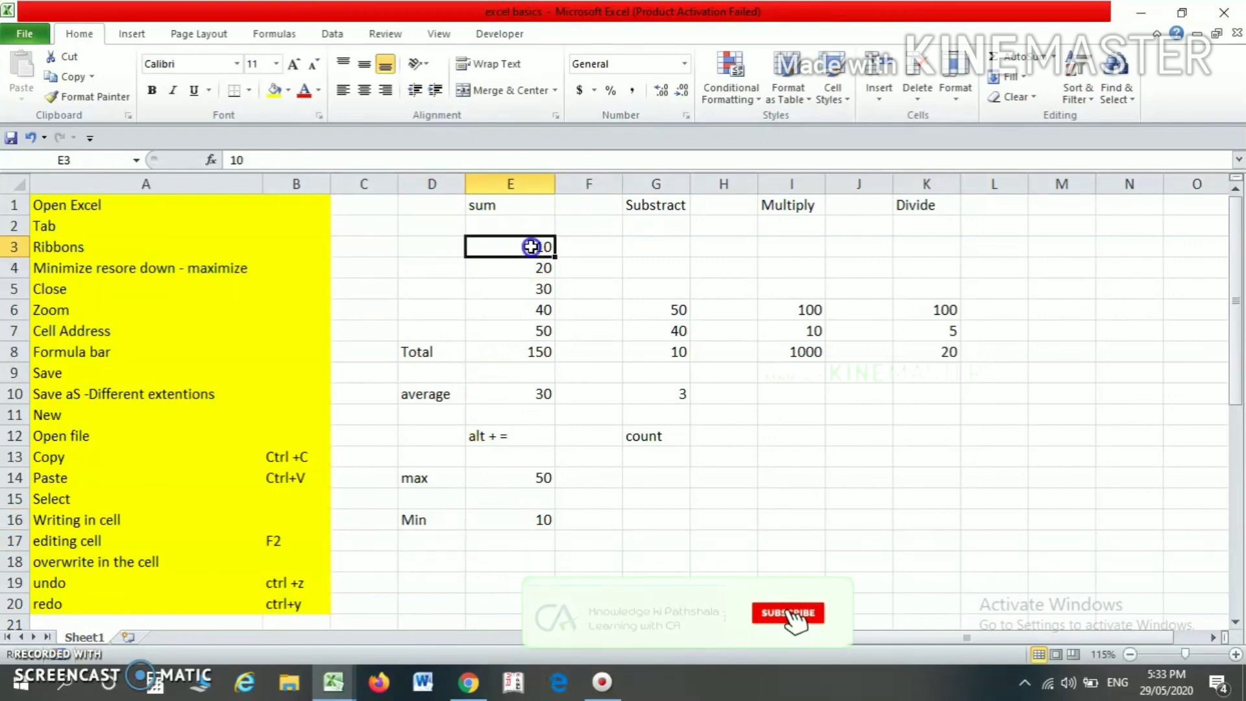
key("Down")
key("Down")
key("Down")
key("Down")
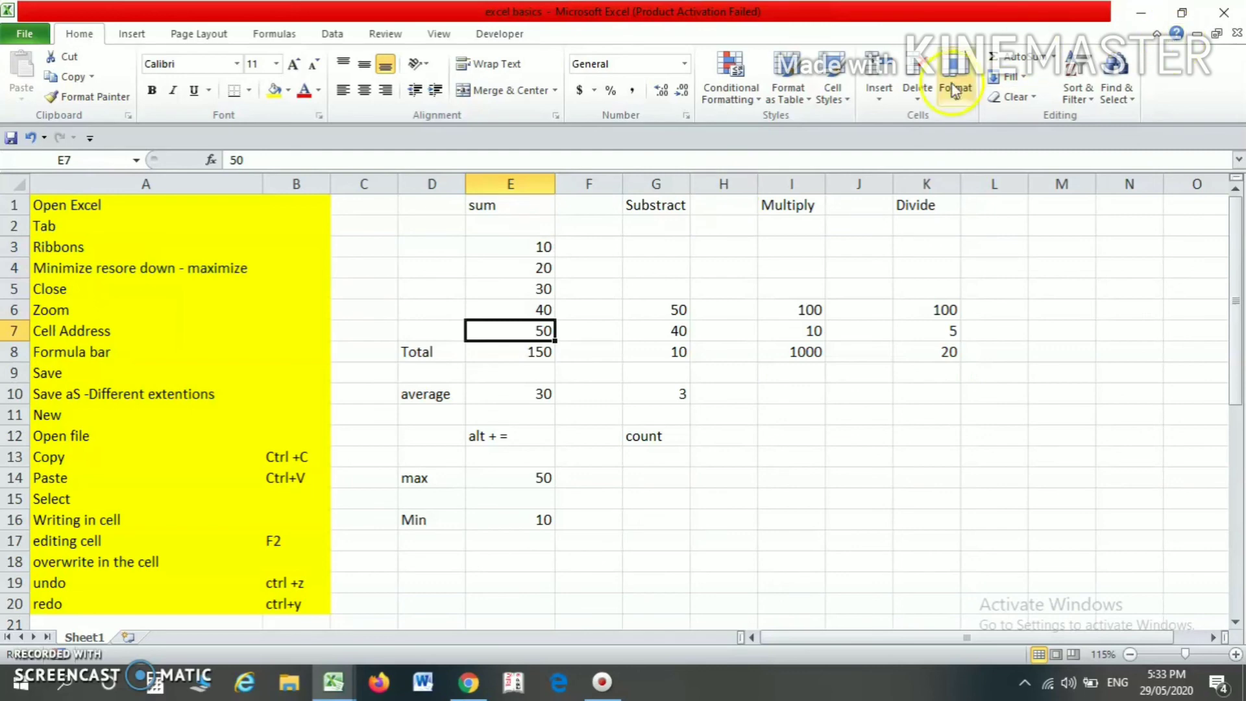
- Open the Insert Function dialog from AutoSum's further functions and browse the functions in the All category
left_click(1054, 57)
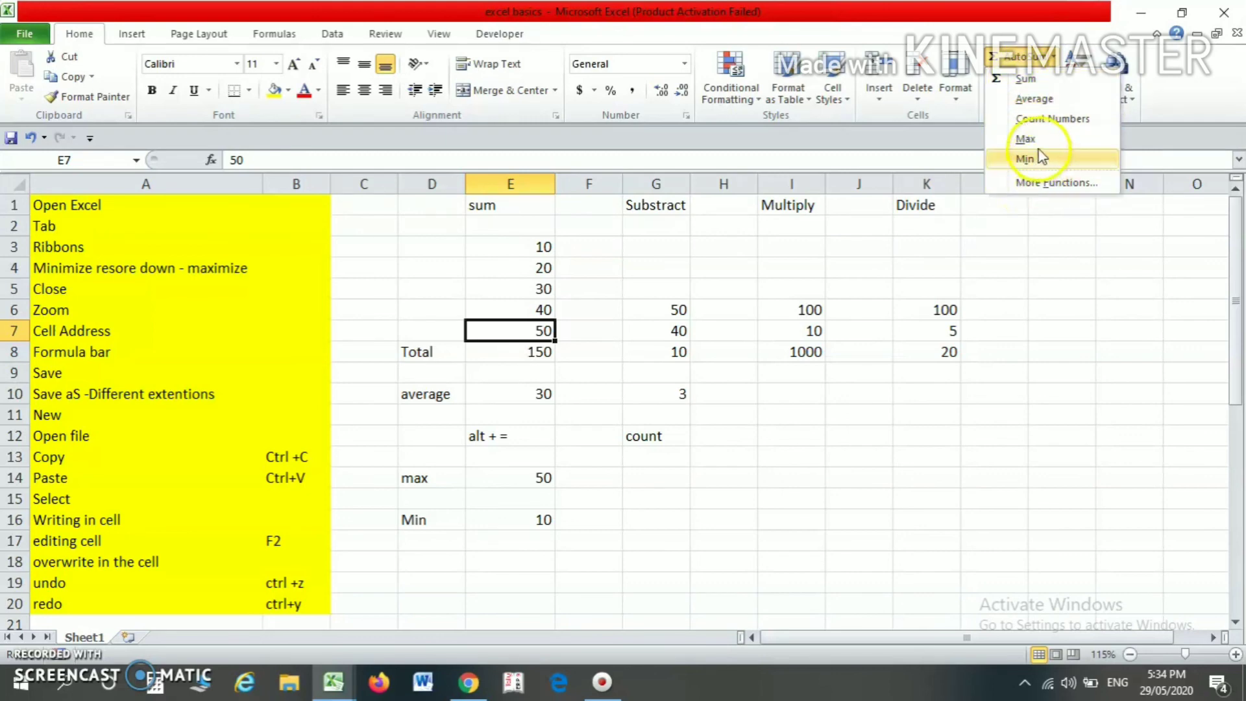
left_click(1035, 185)
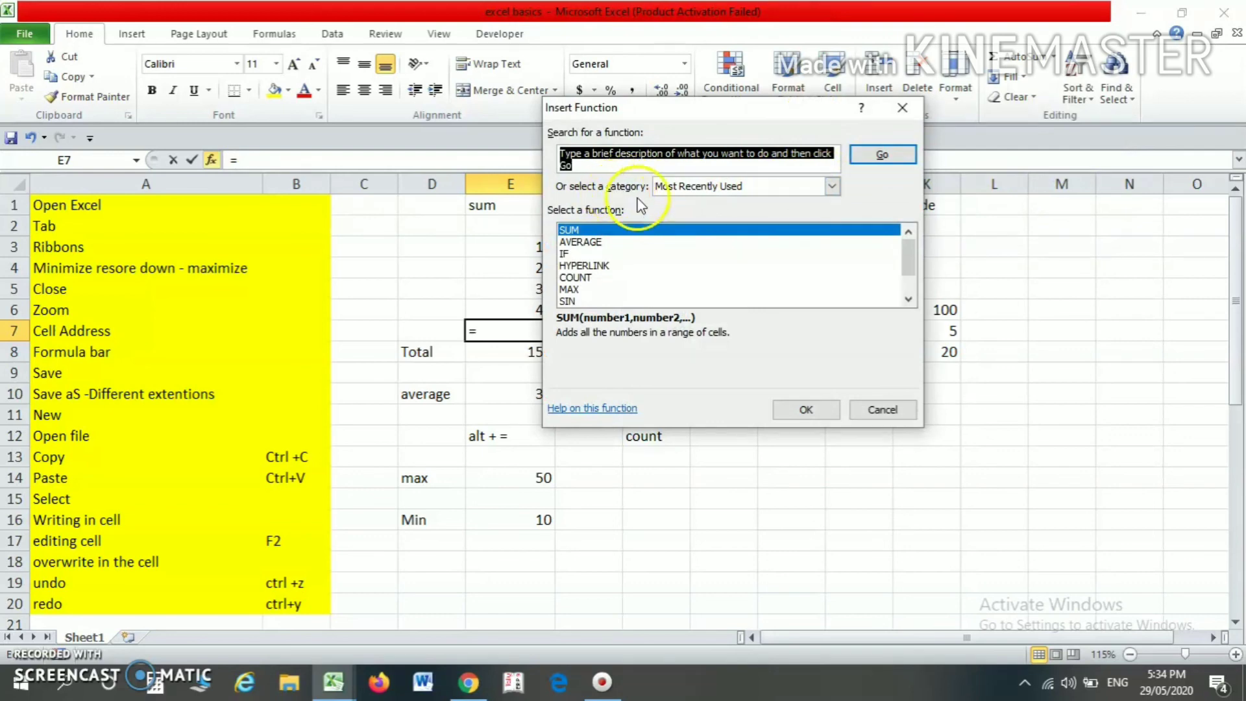
left_click(837, 187)
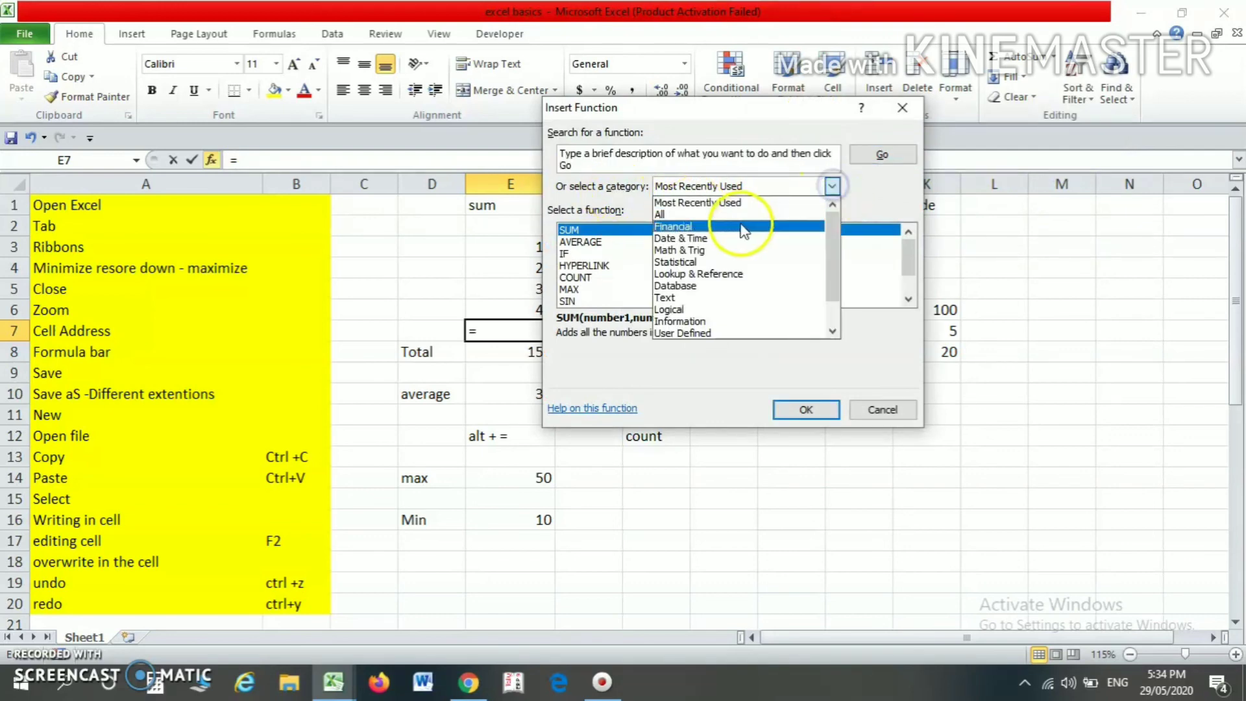
left_click(743, 219)
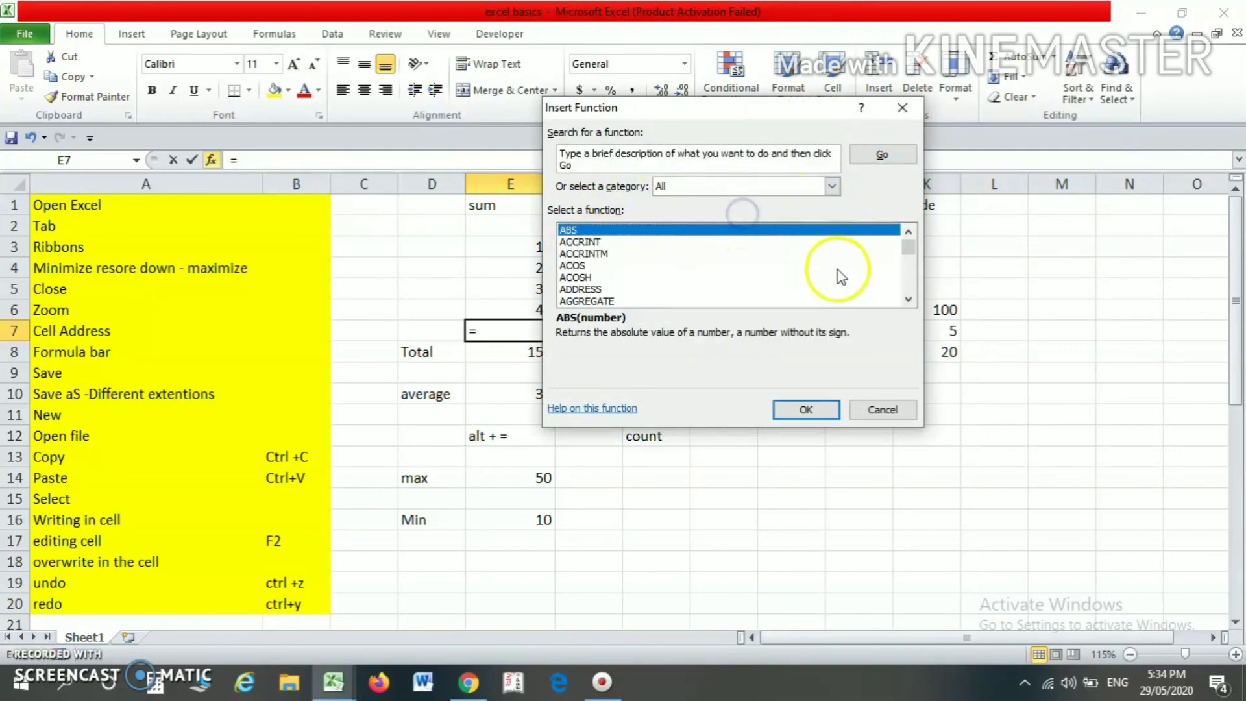
left_click(909, 299)
left_click(909, 299)
left_click(909, 299)
left_click(910, 299)
left_click(910, 300)
left_click(910, 300)
left_click(910, 300)
left_click(910, 300)
left_click(910, 300)
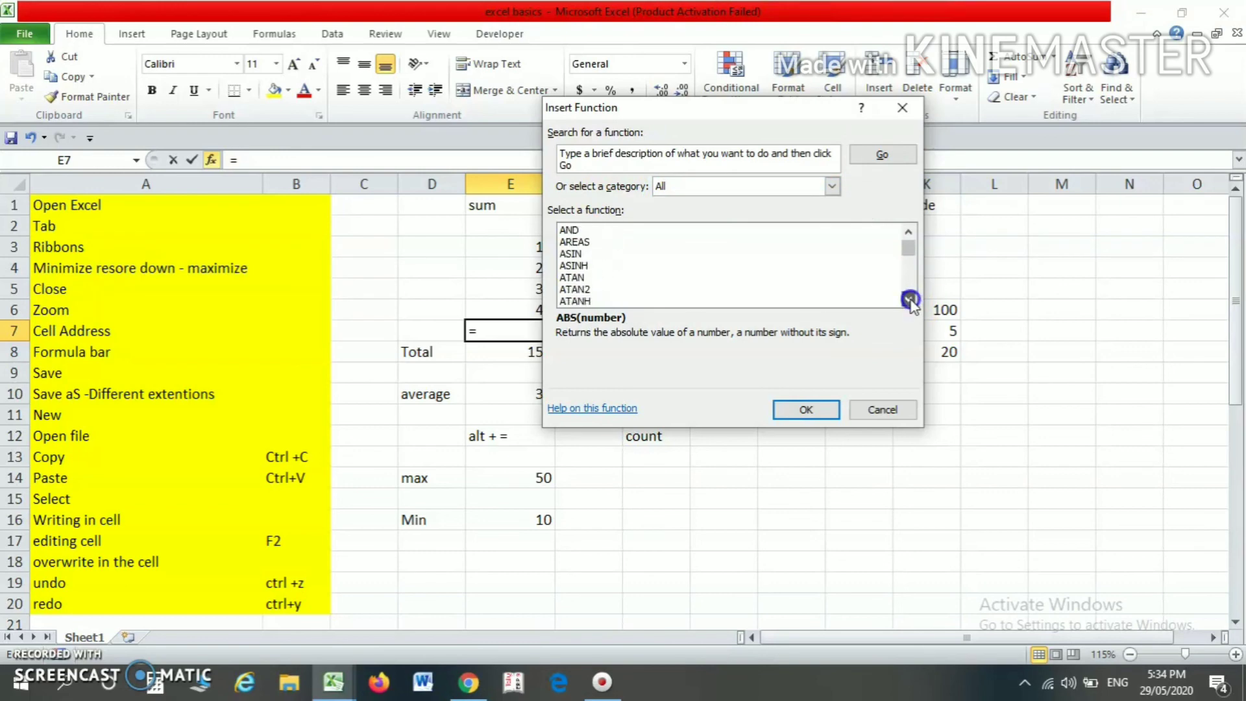
left_click(909, 300)
left_click(909, 300)
left_click(909, 300)
left_click(909, 300)
left_click(909, 300)
left_click(909, 300)
left_click(910, 300)
left_click(909, 299)
left_click(910, 299)
left_click(909, 299)
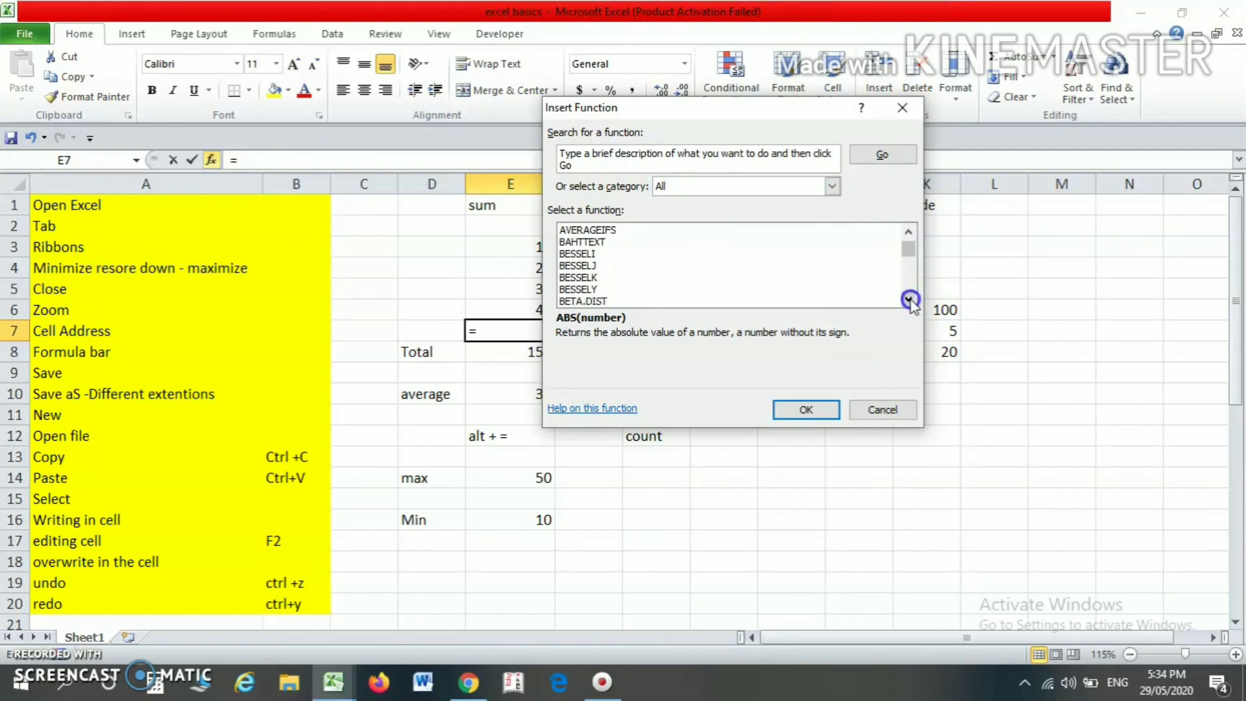
- Review the functions in the Most Recently Used category, then close the Insert Function dialog without inserting one
left_click(832, 186)
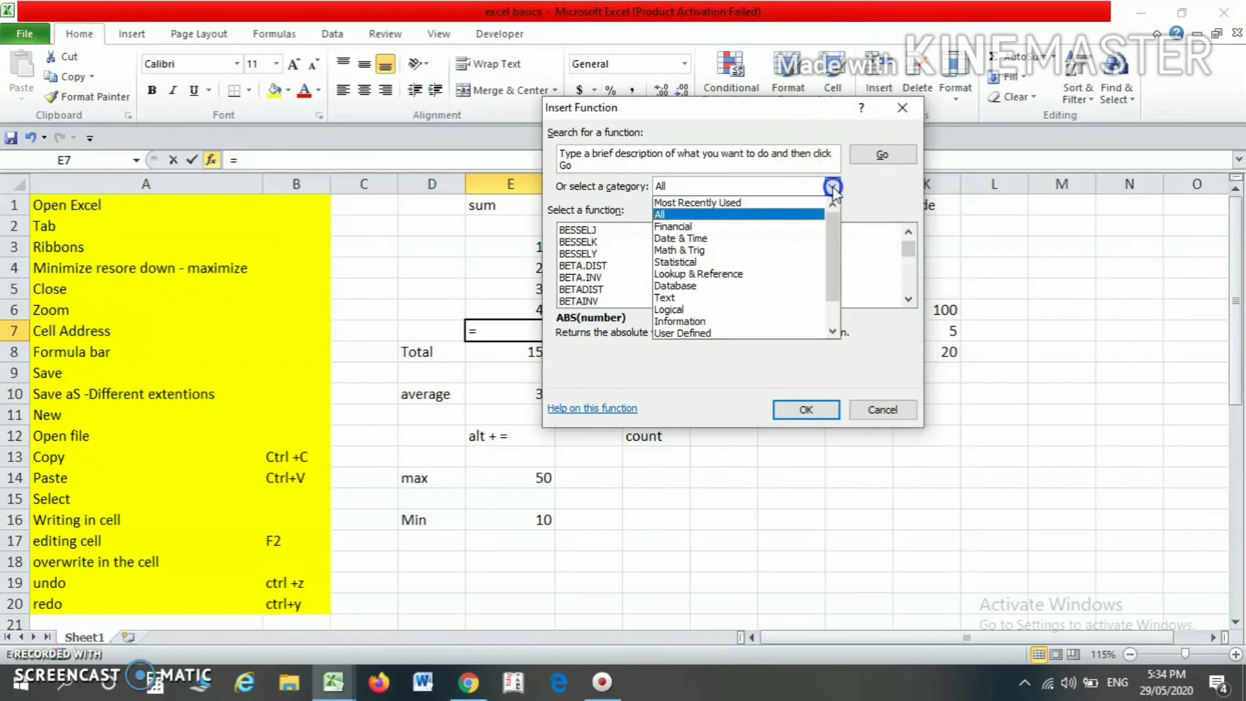
left_click(802, 203)
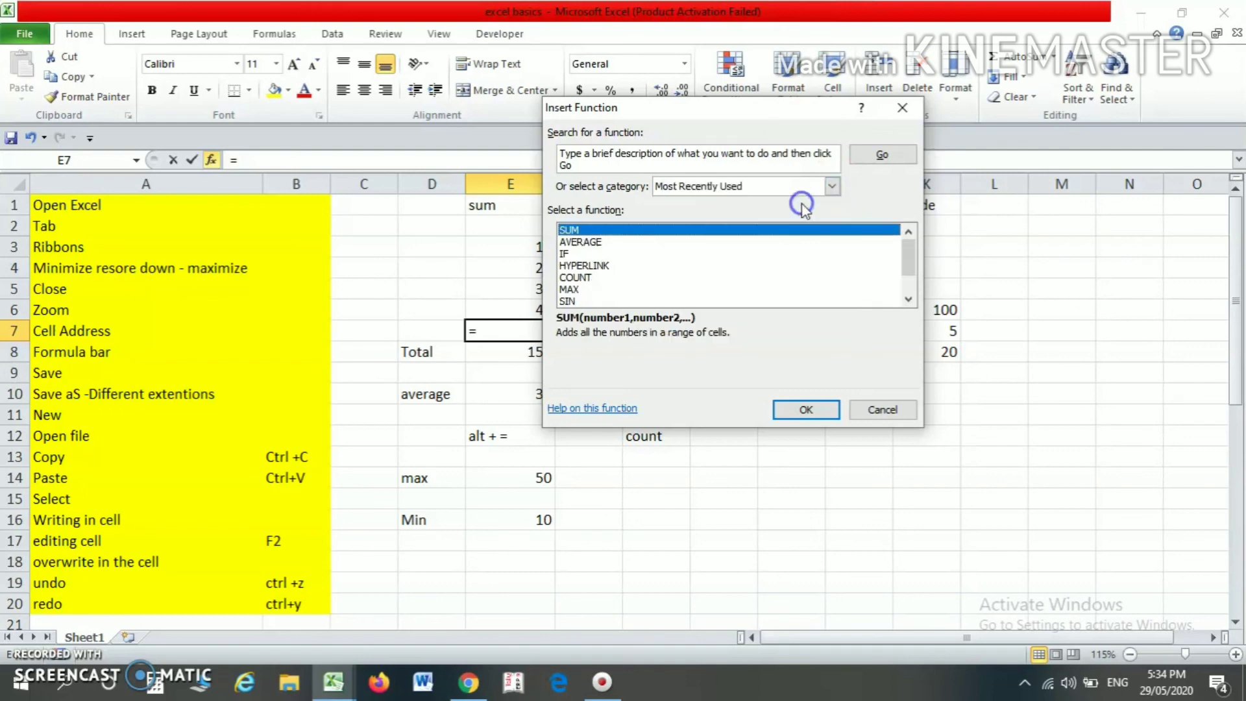
left_click(908, 299)
left_click(908, 299)
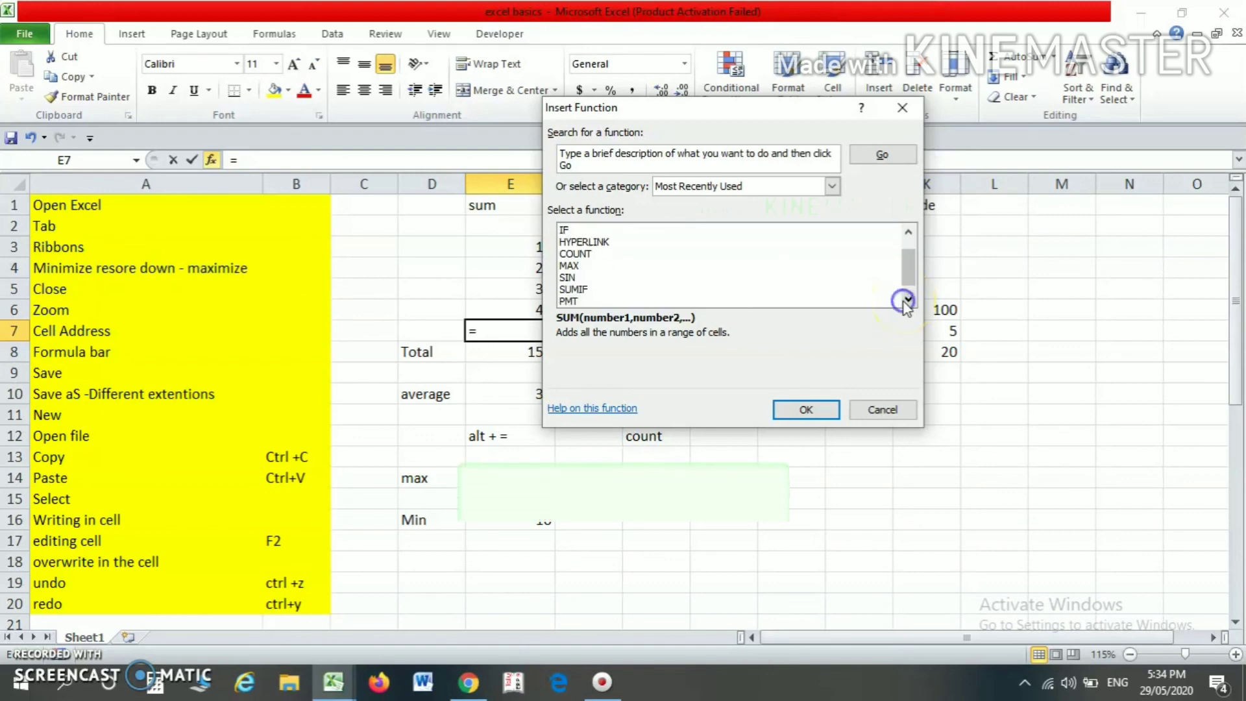
left_click(908, 299)
left_click_drag(906, 257, 904, 245)
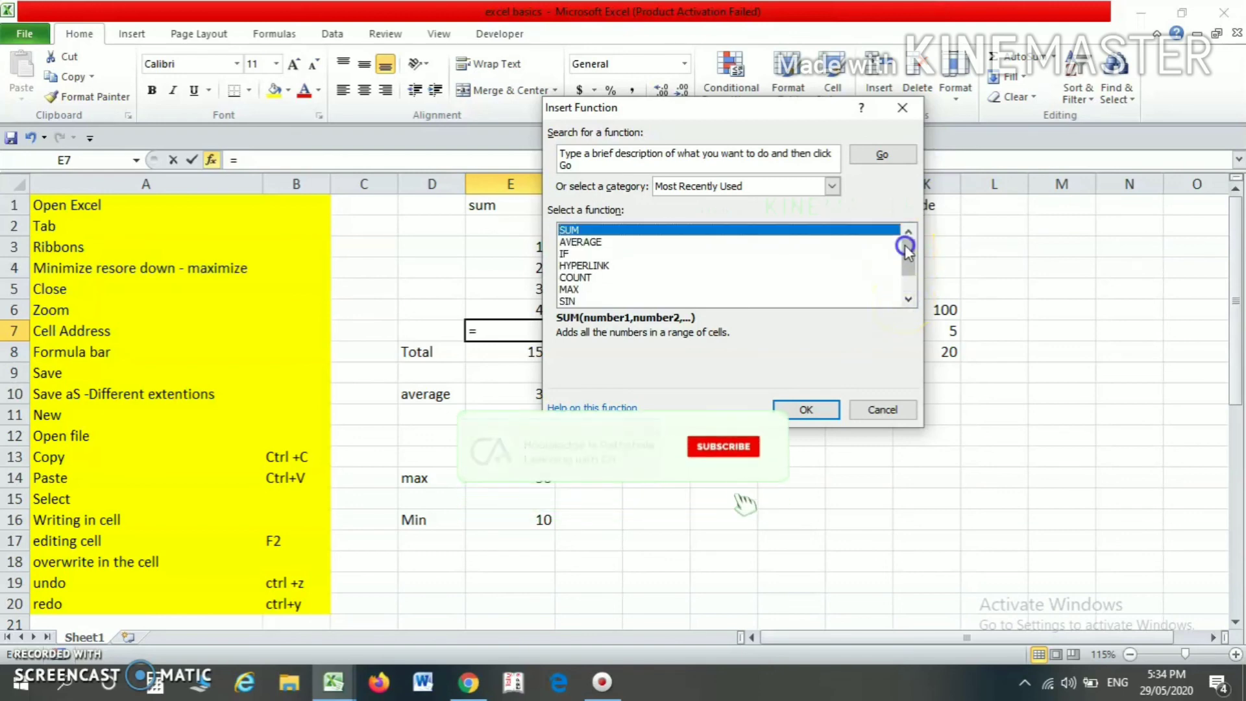
left_click(896, 109)
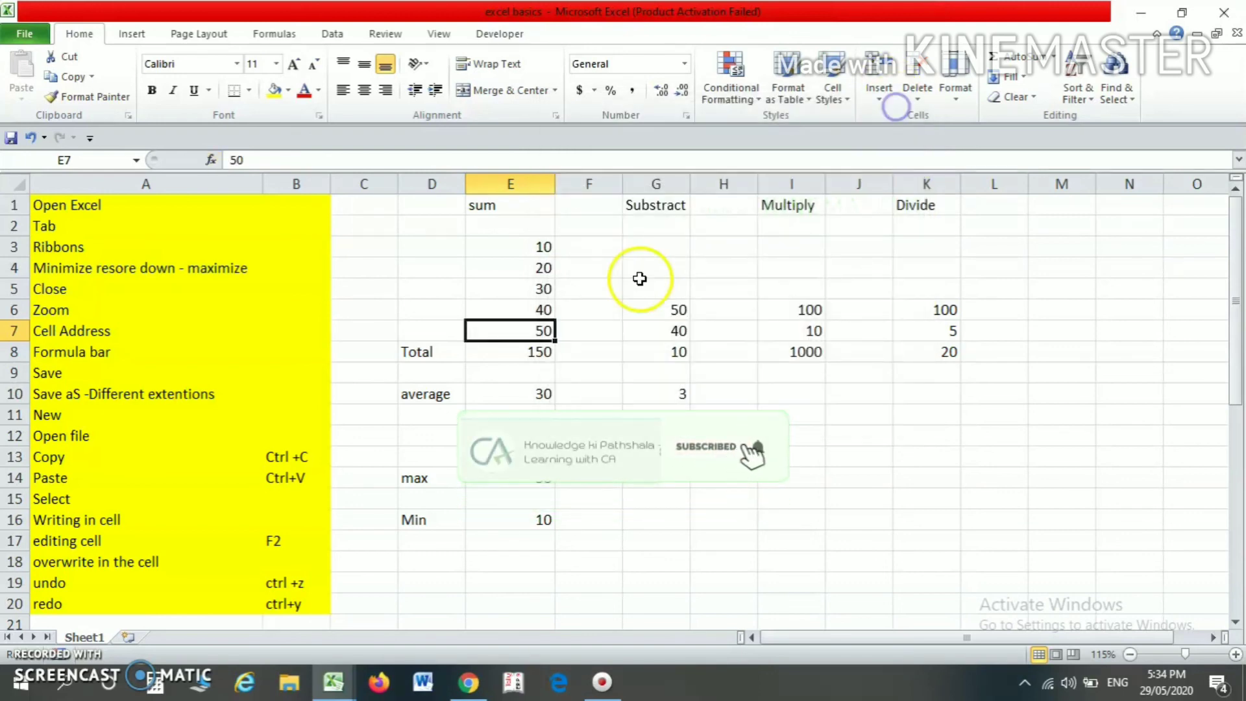
left_click(596, 311)
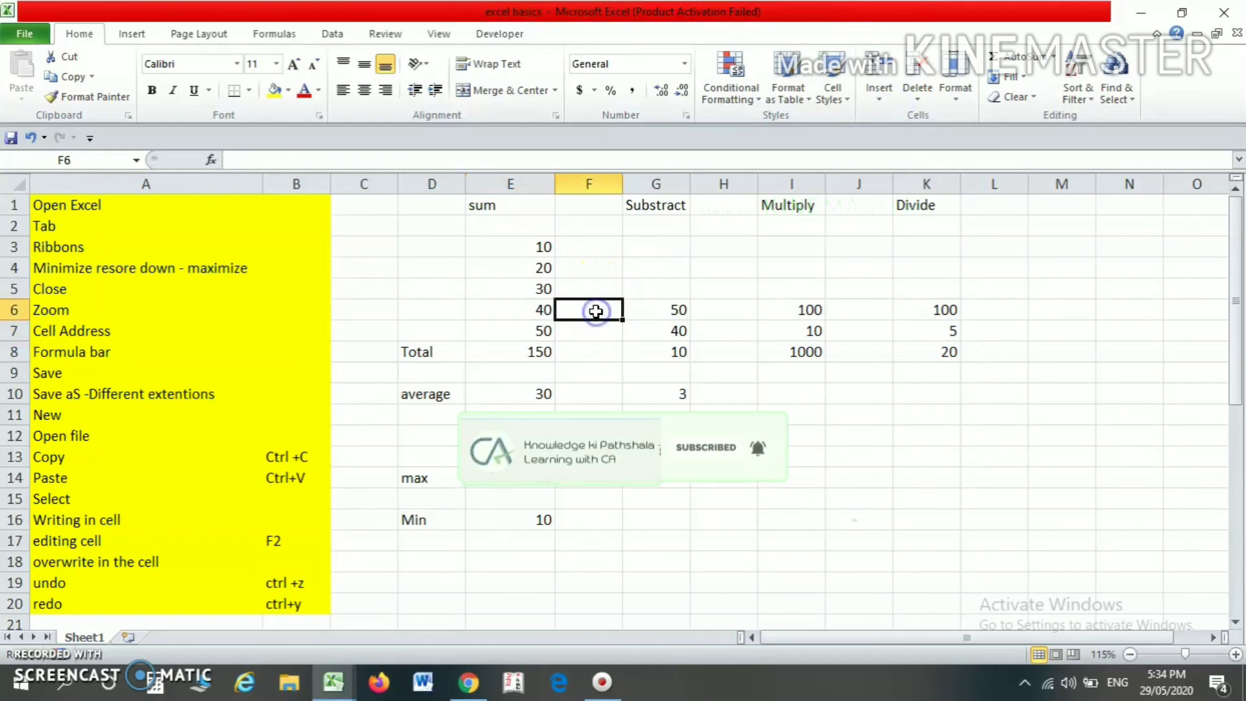